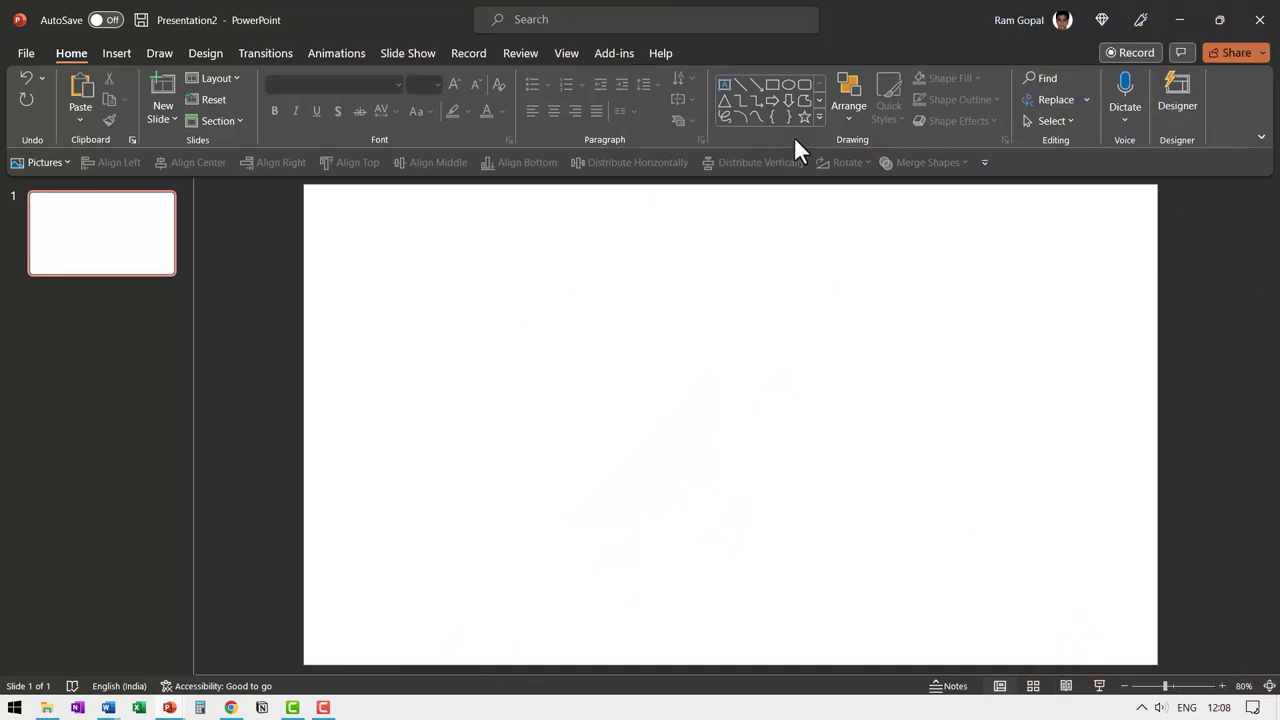
Step: Draw a circle about 6 cm in diameter on the blank slide, slightly left of its centre
click(789, 84)
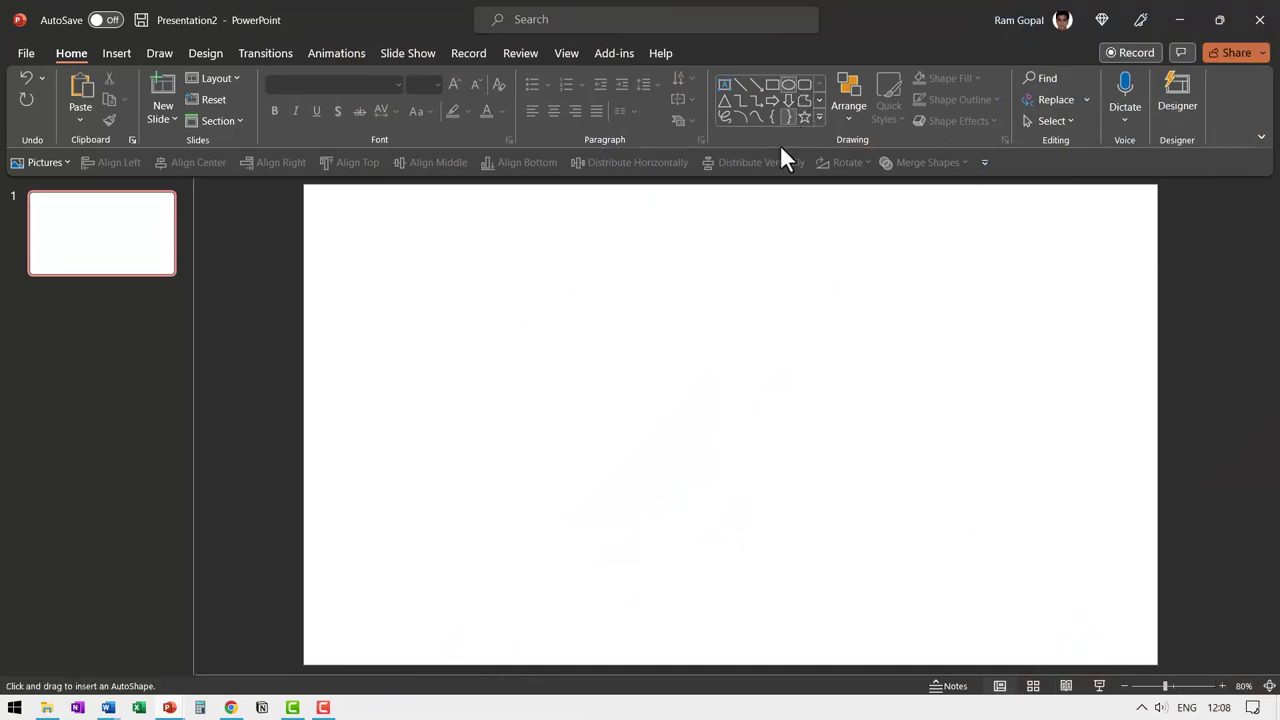
drag(606, 438, 670, 511)
key(Escape)
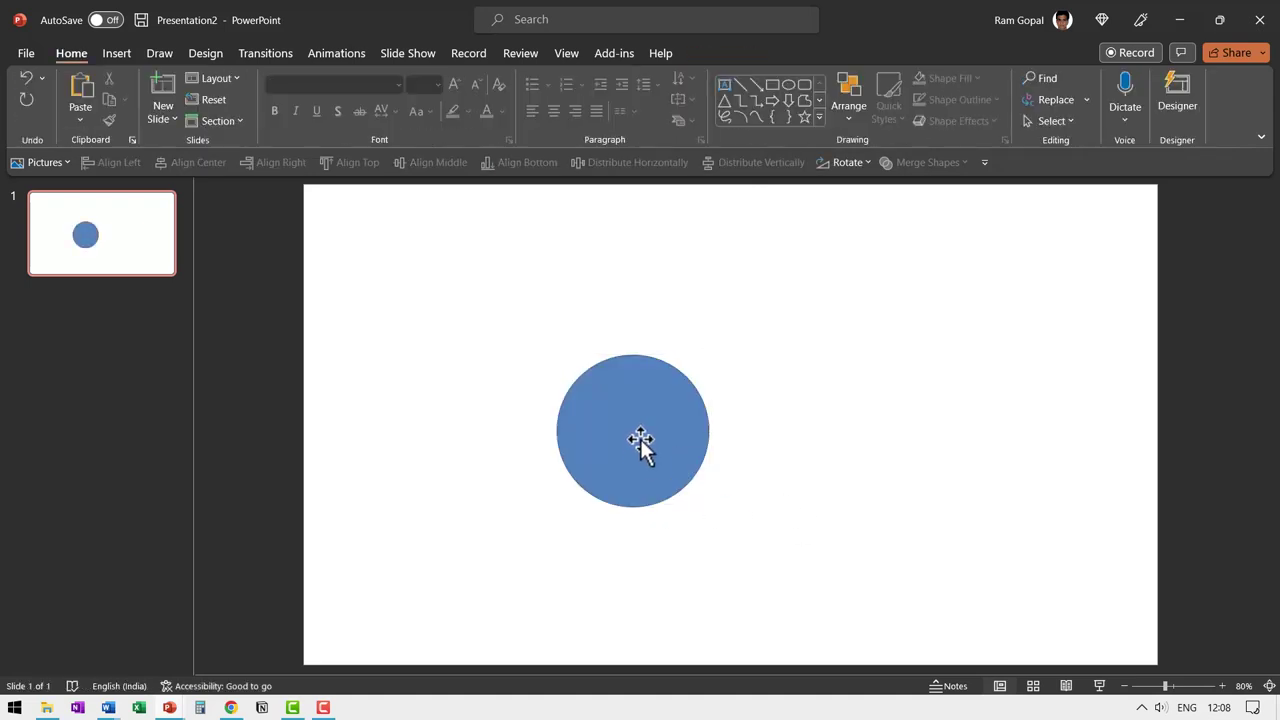
Step: Set the circle's height and width to exactly 6 cm each
click(642, 445)
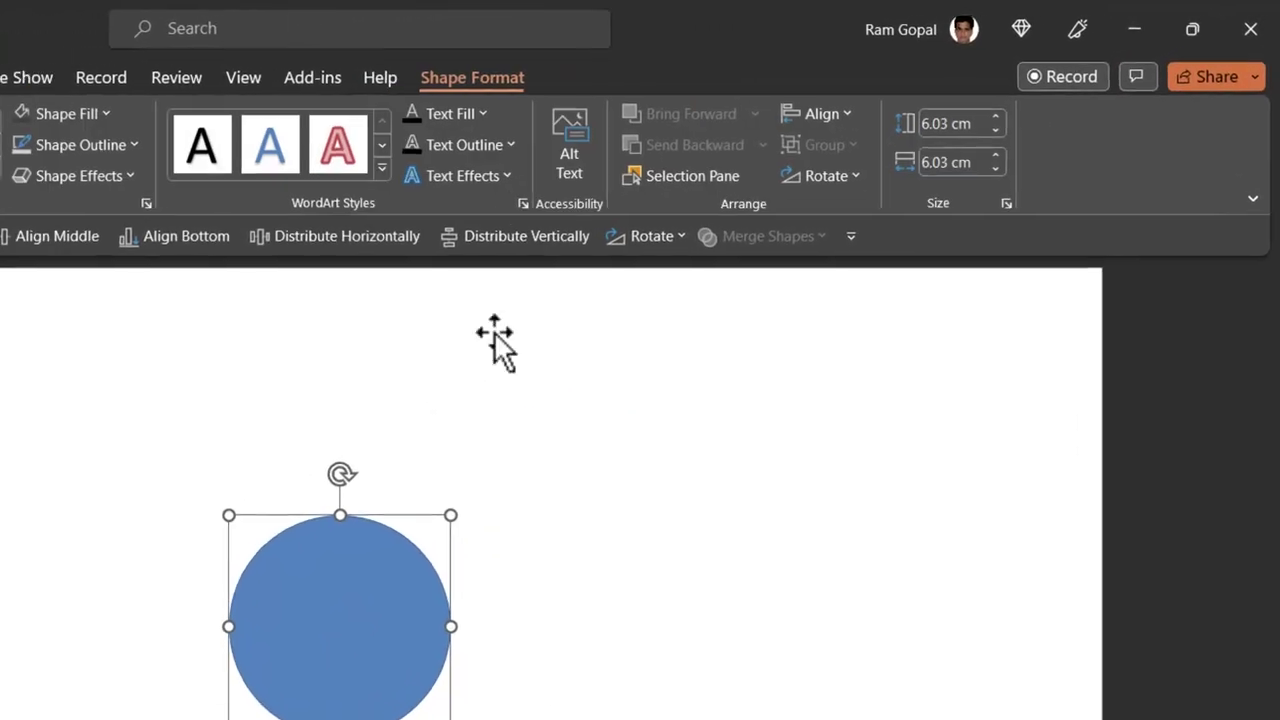
click(971, 125)
text(6)
key(Return)
click(958, 165)
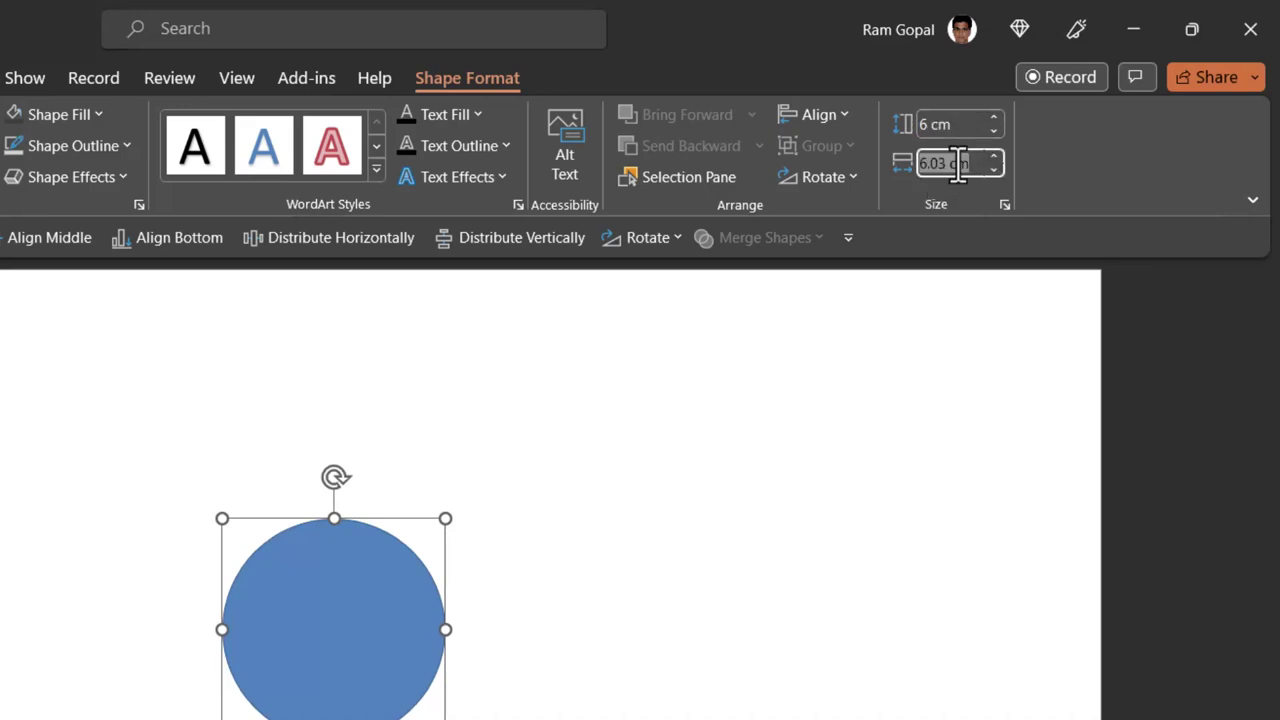
text(6)
key(Return)
click(595, 650)
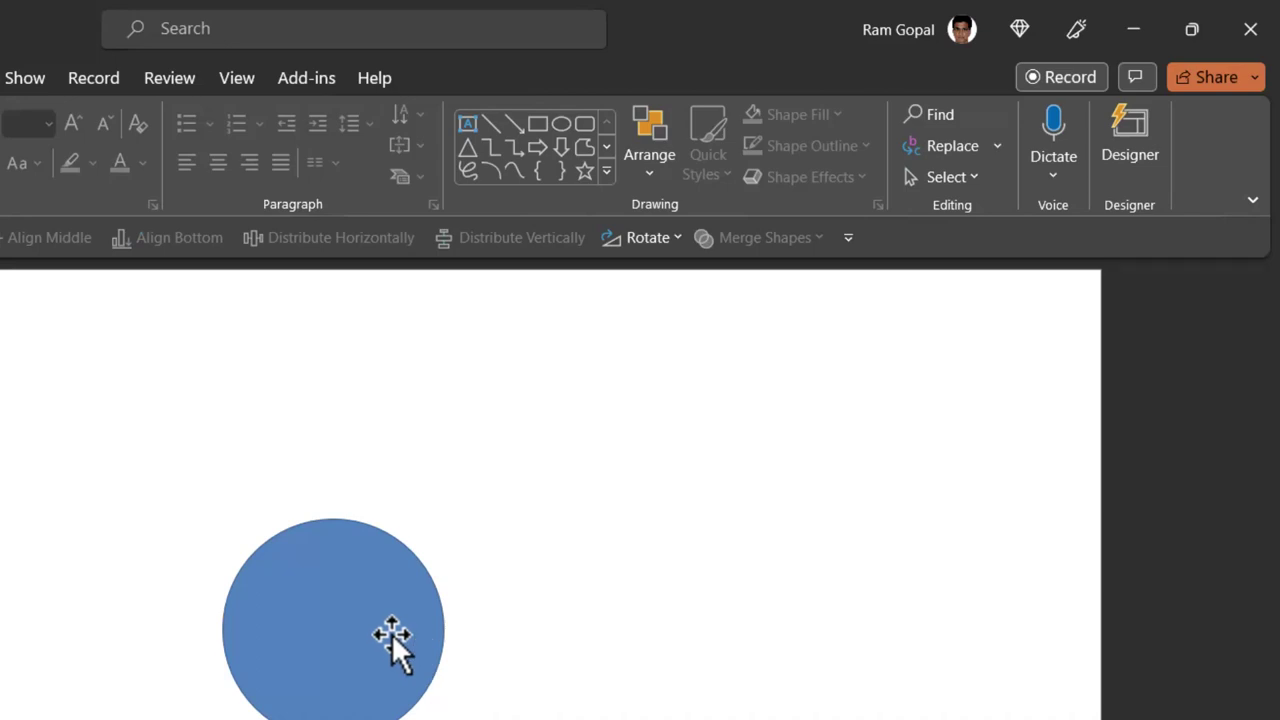
Step: Fill the circle with standard dark red and remove its outline
click(364, 599)
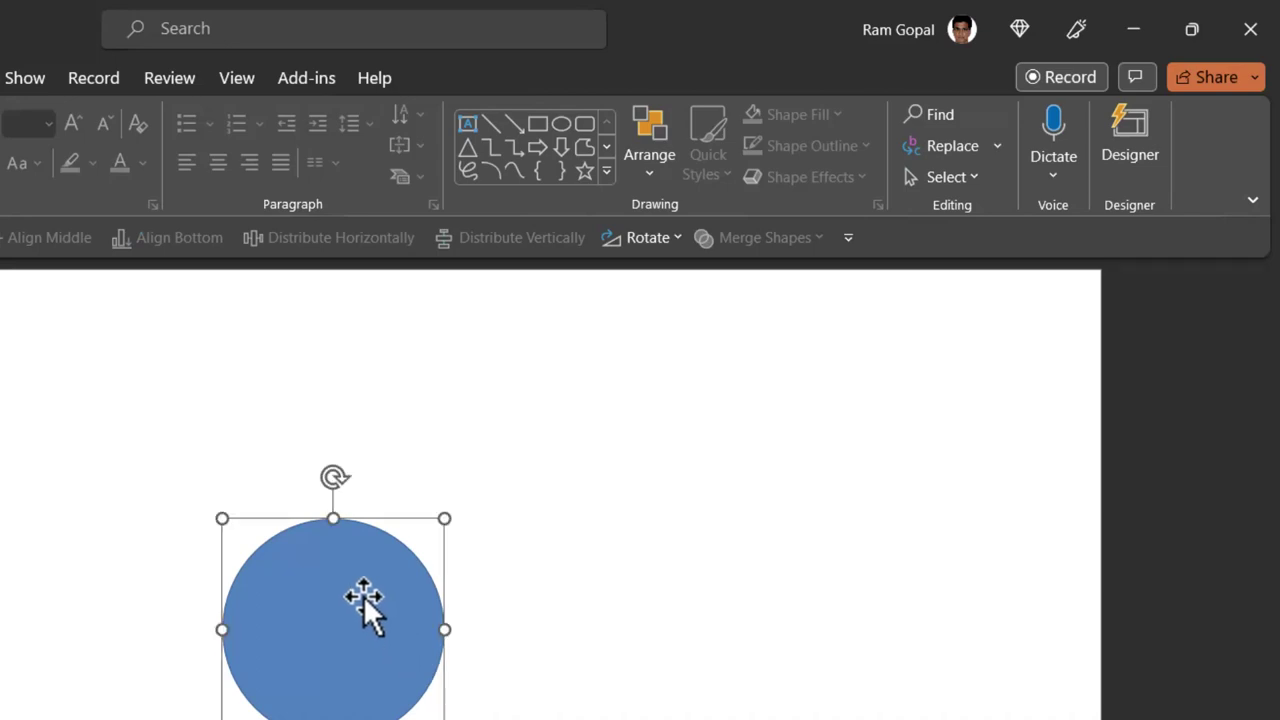
click(236, 114)
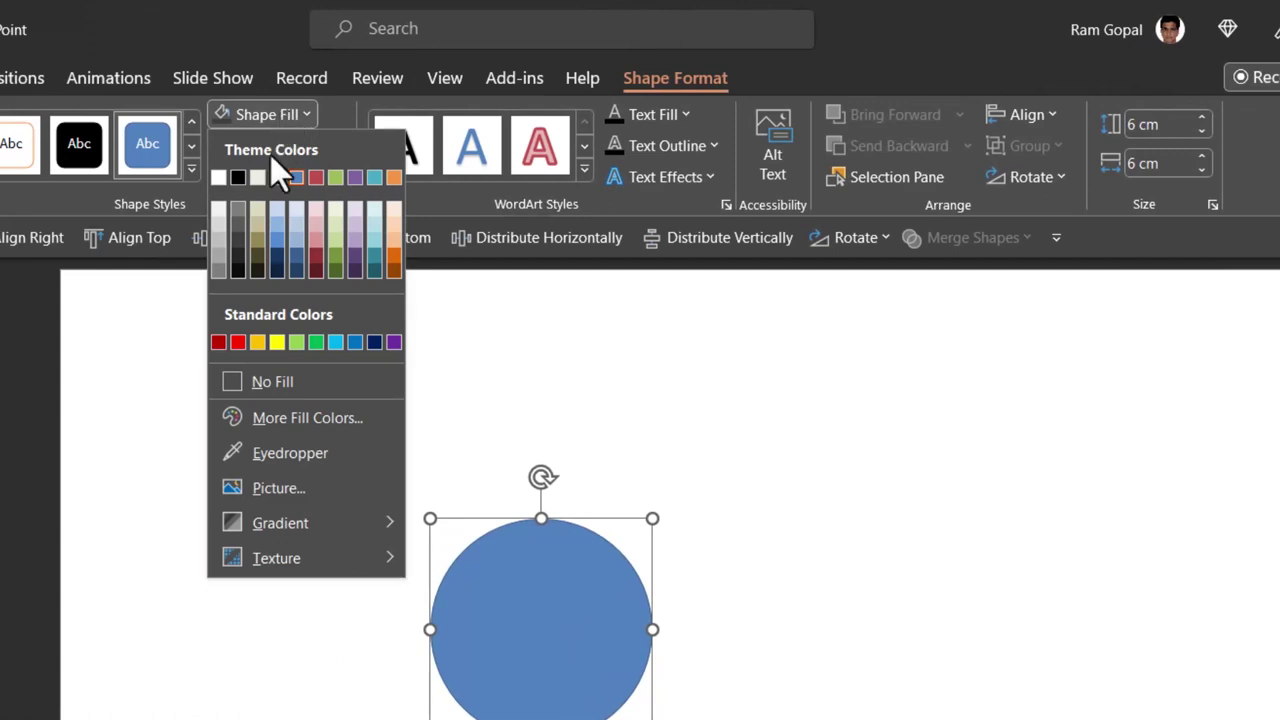
click(219, 343)
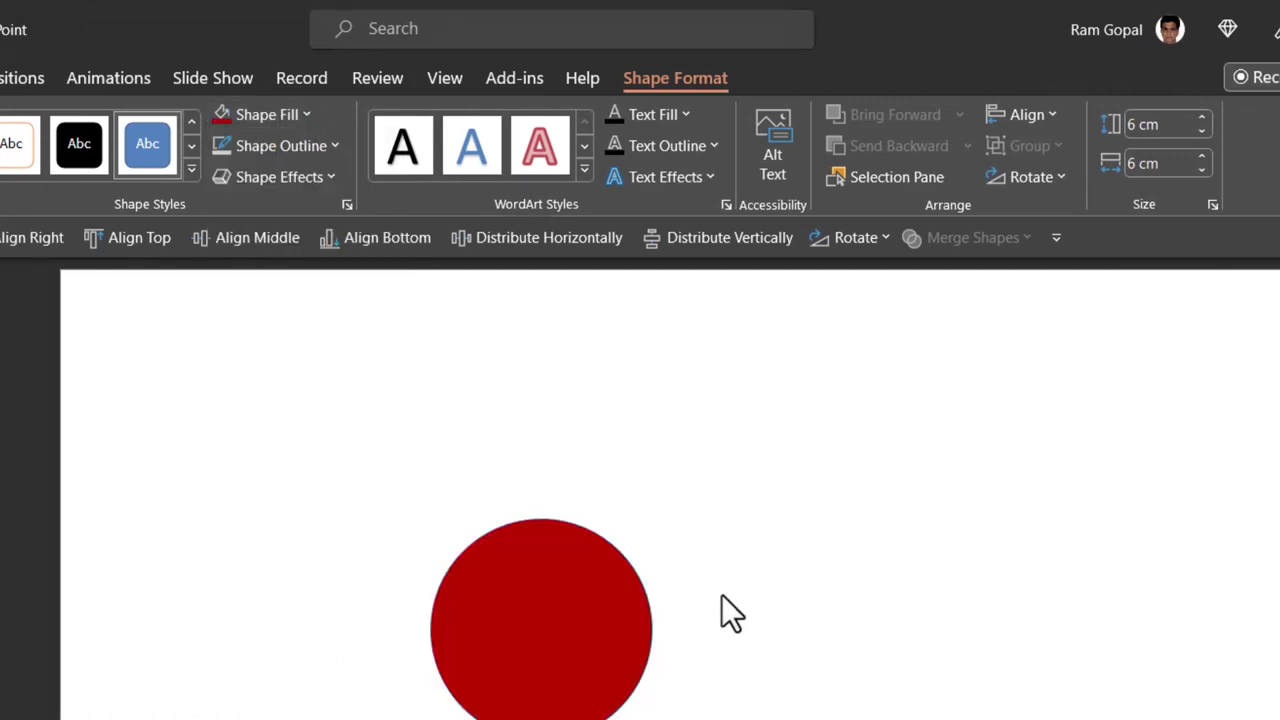
click(300, 145)
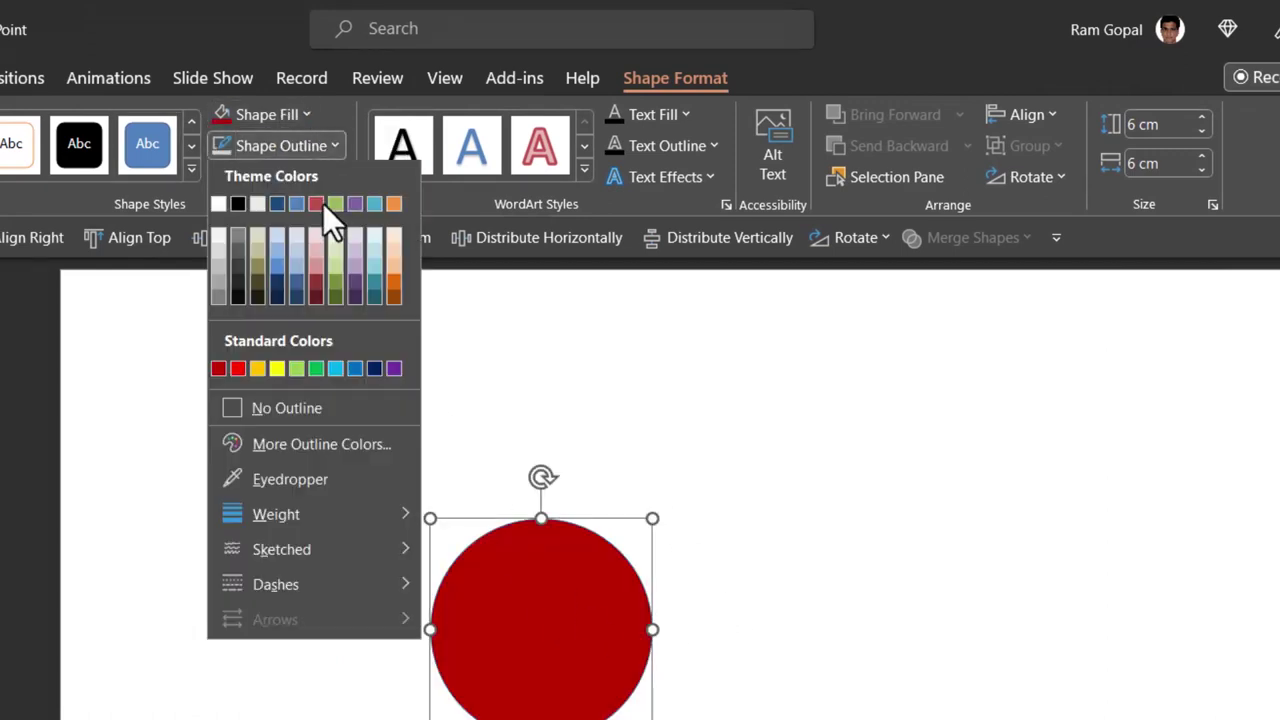
click(295, 409)
Step: Apply the first bevel preset to both the top and the bottom of the red circle in its 3-D format settings
right_click(570, 636)
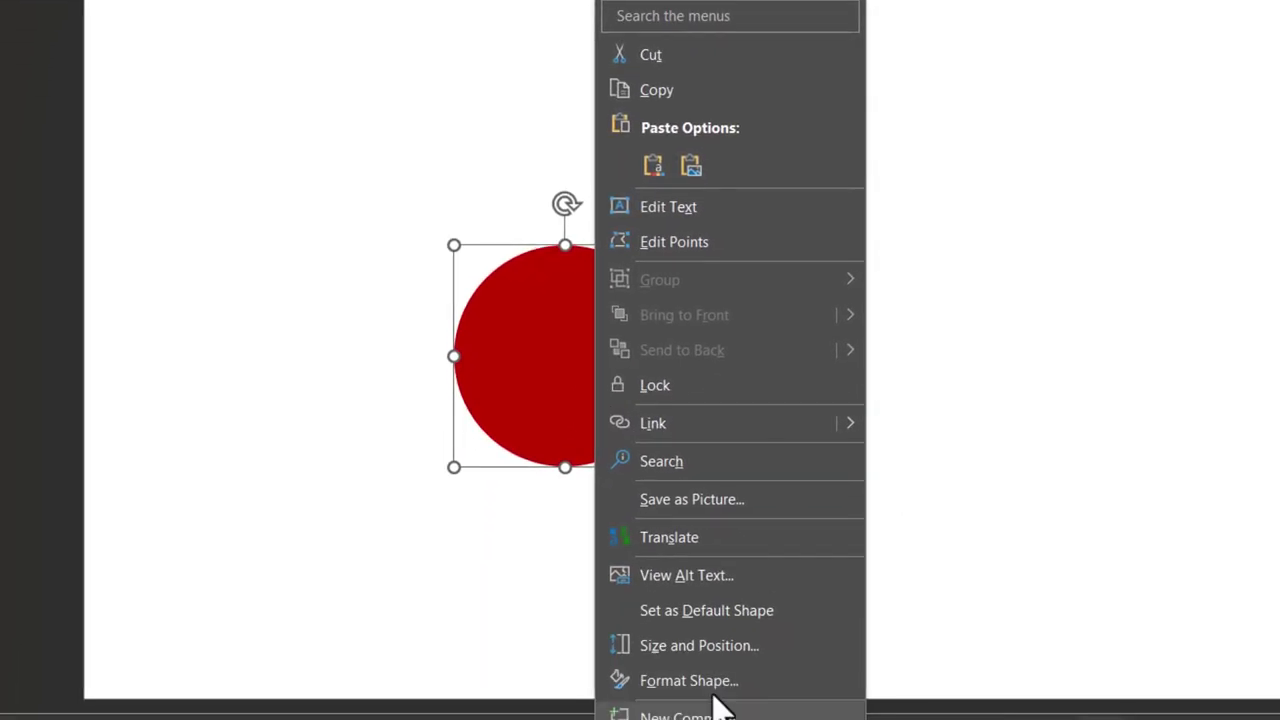
click(700, 680)
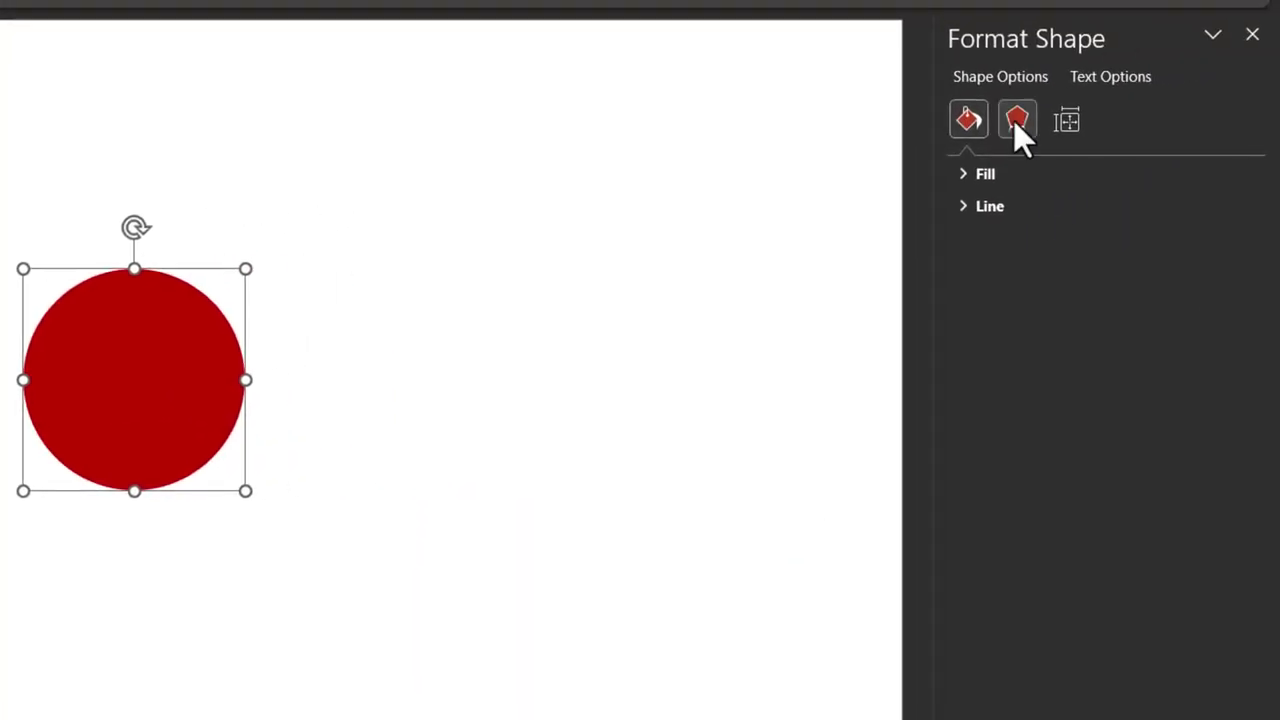
click(1014, 121)
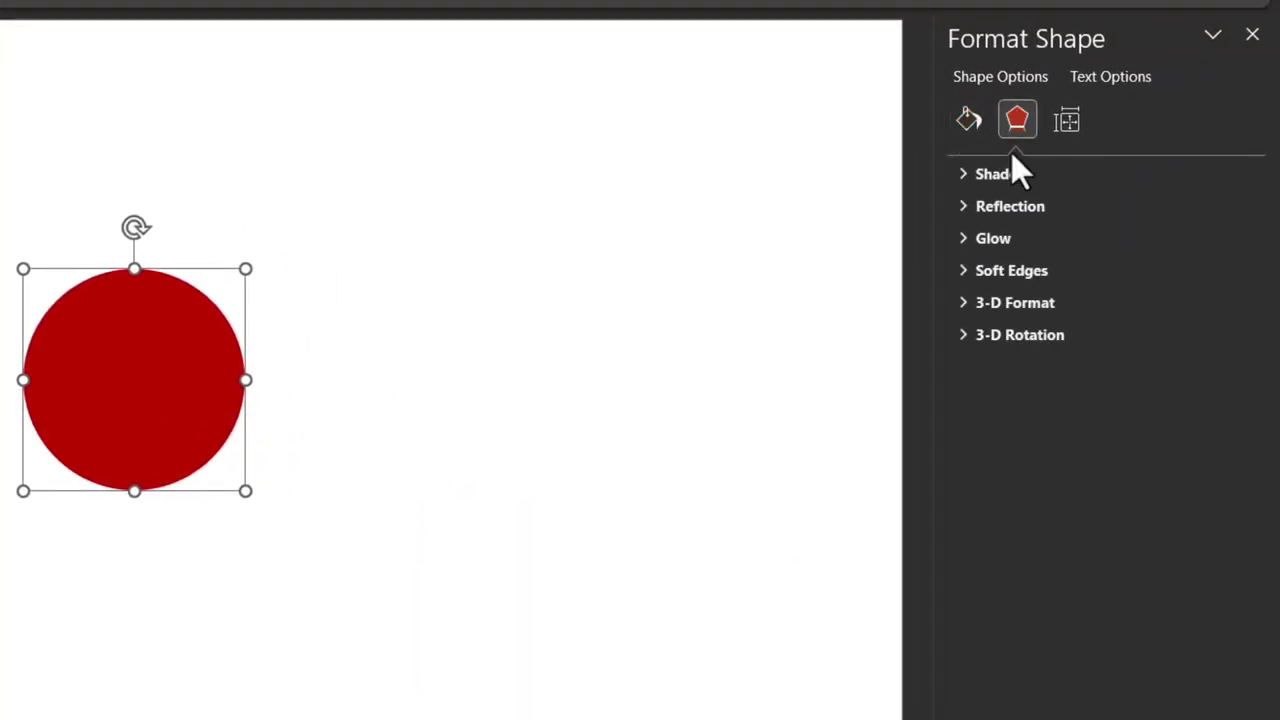
click(967, 302)
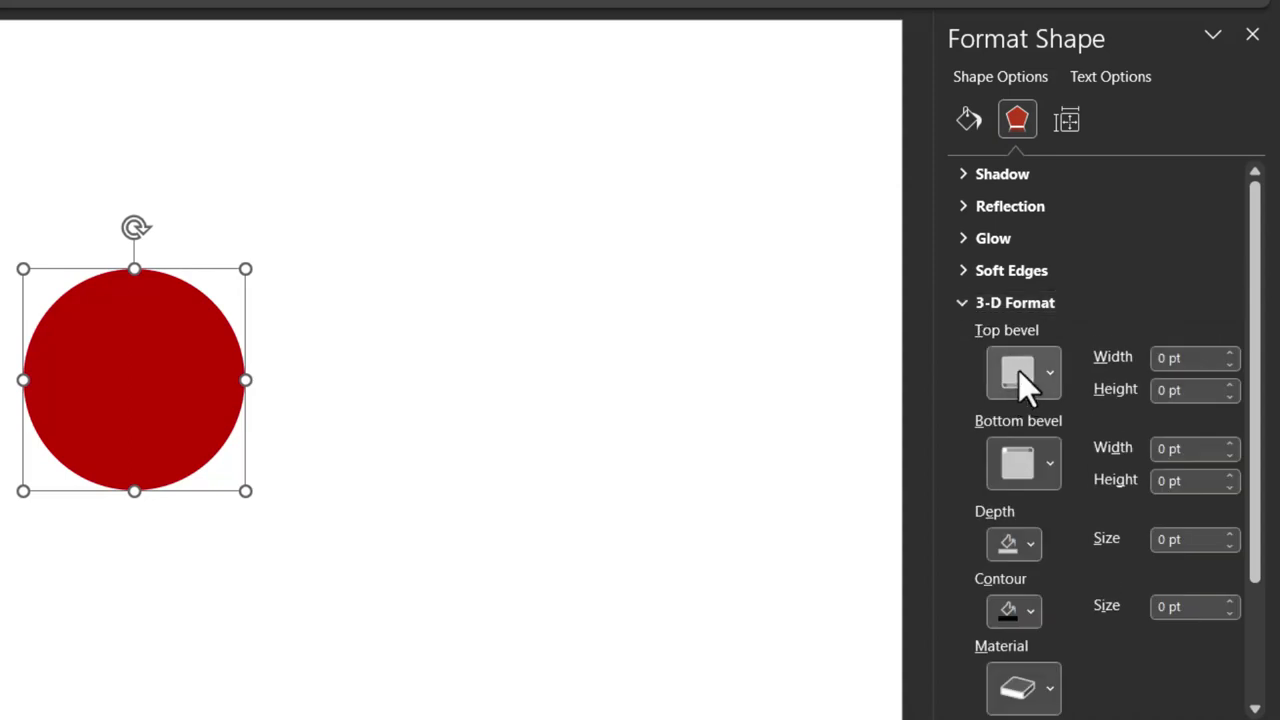
click(1018, 370)
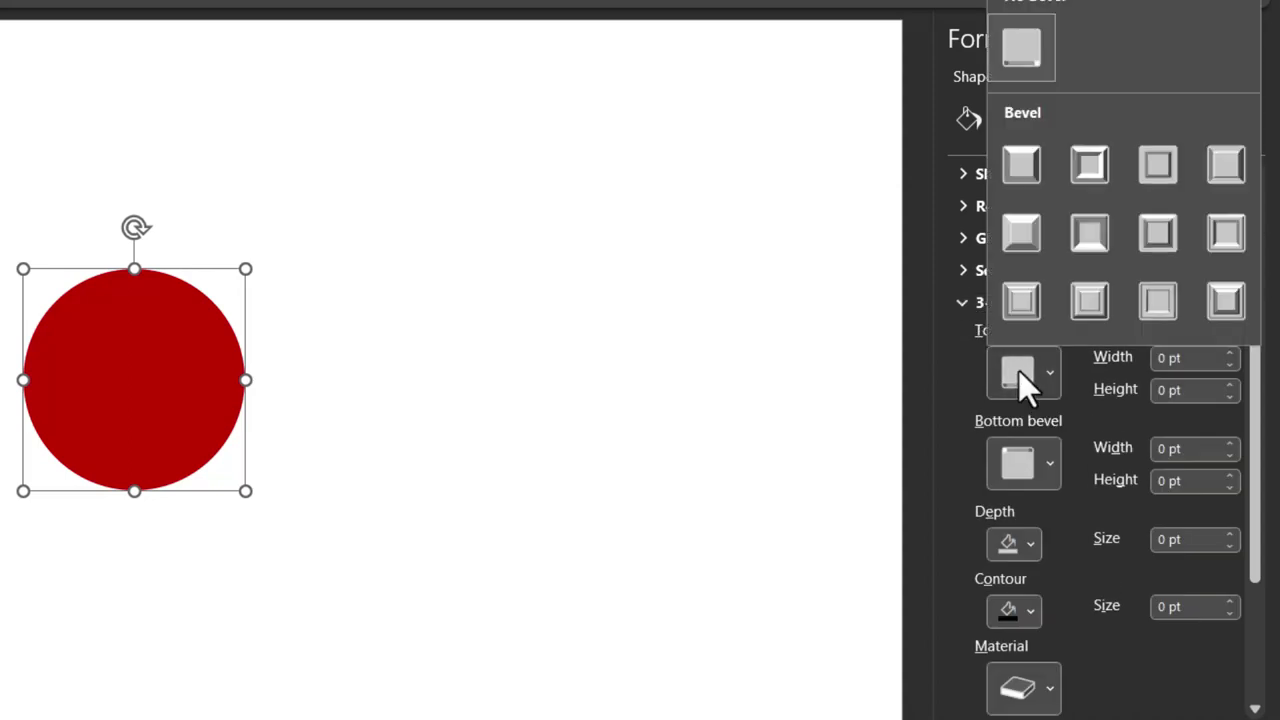
click(1024, 168)
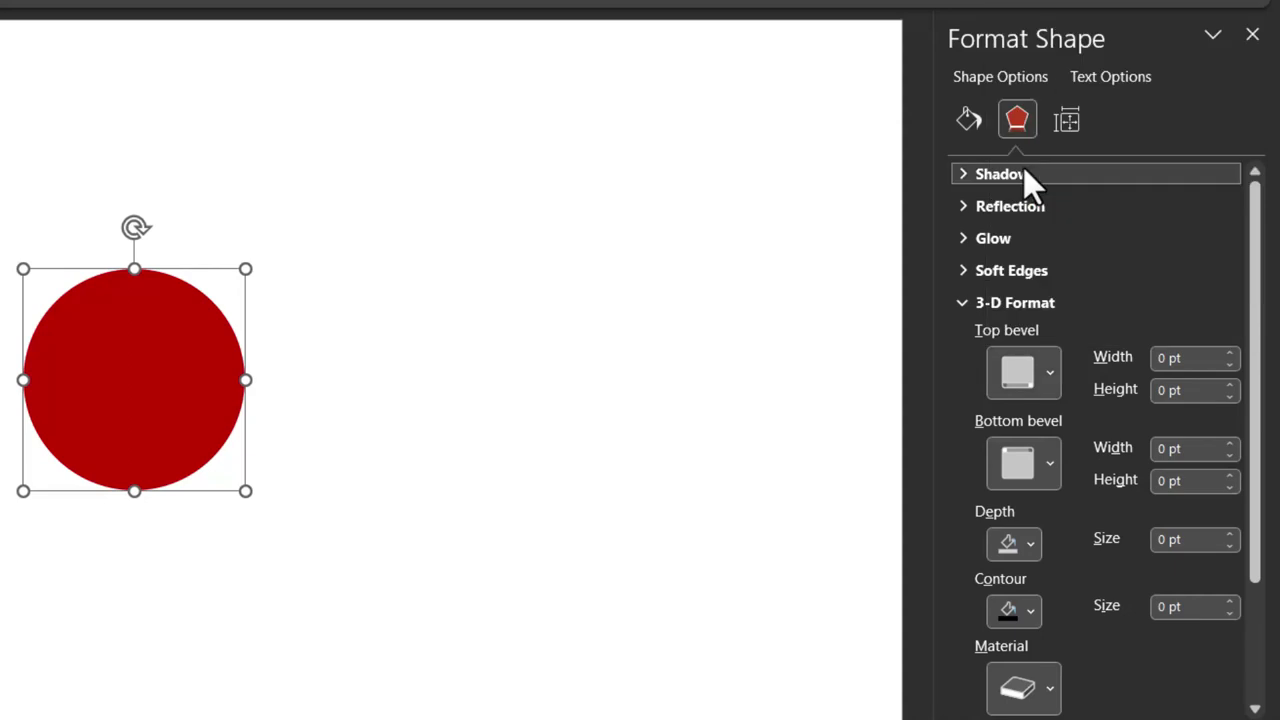
click(1013, 468)
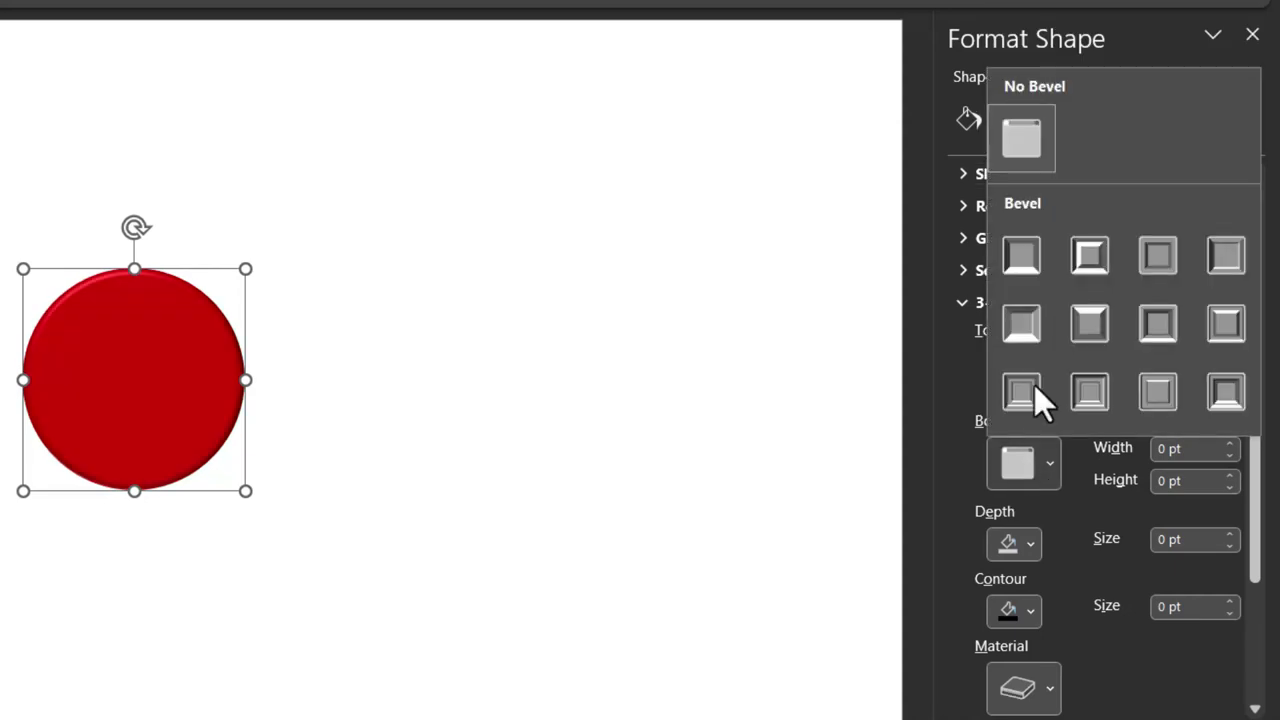
click(1020, 258)
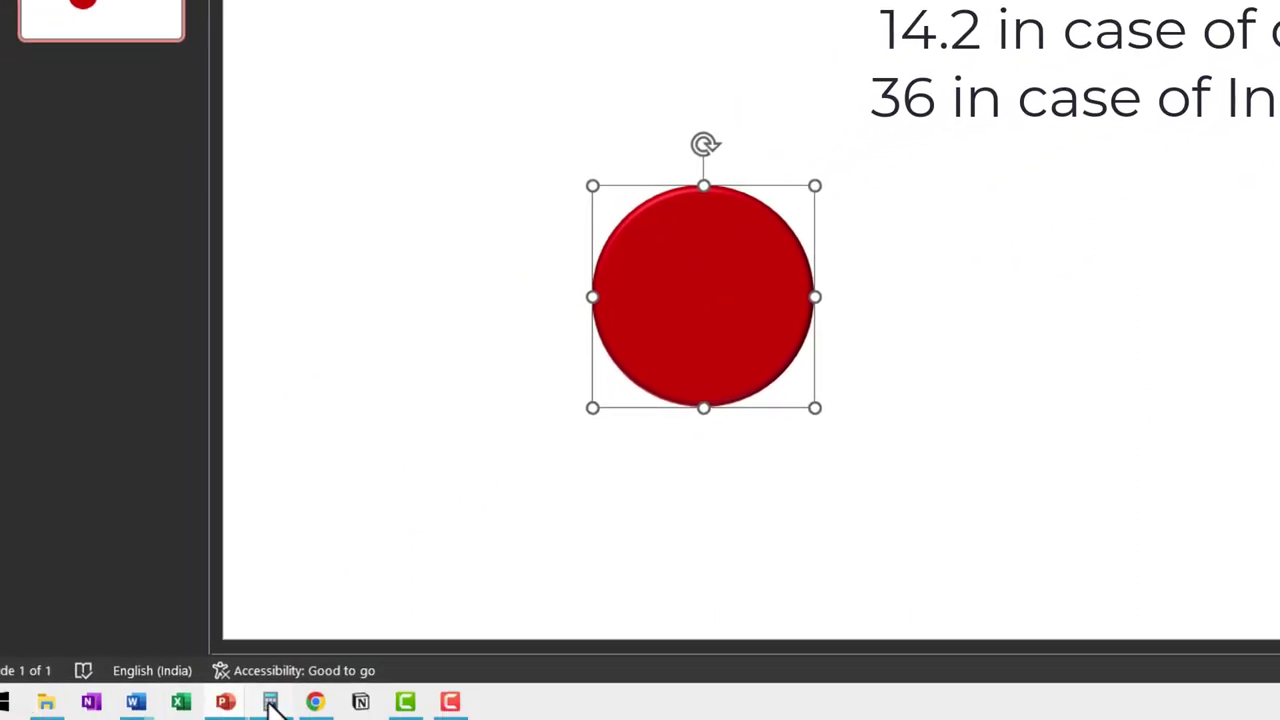
Step: Switch to Calculator and multiply 6 by 14.2 to work out the bevel size
click(270, 702)
click(465, 526)
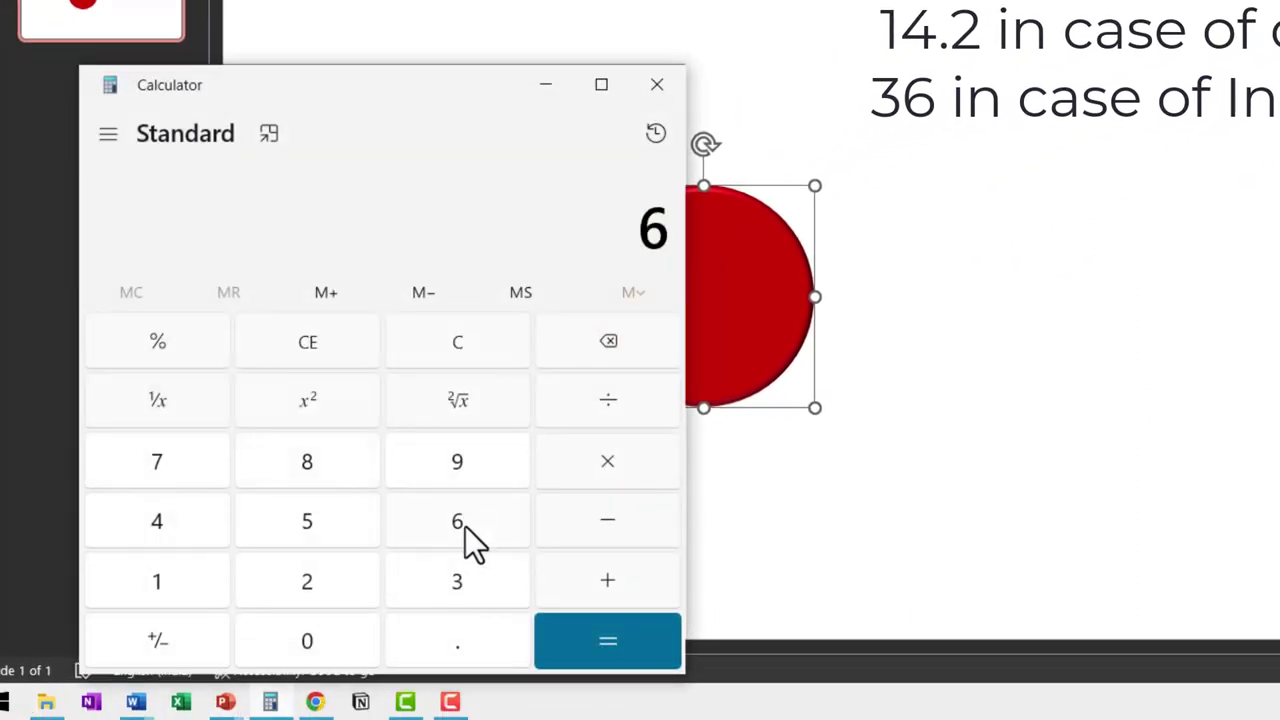
click(597, 470)
click(194, 575)
click(216, 540)
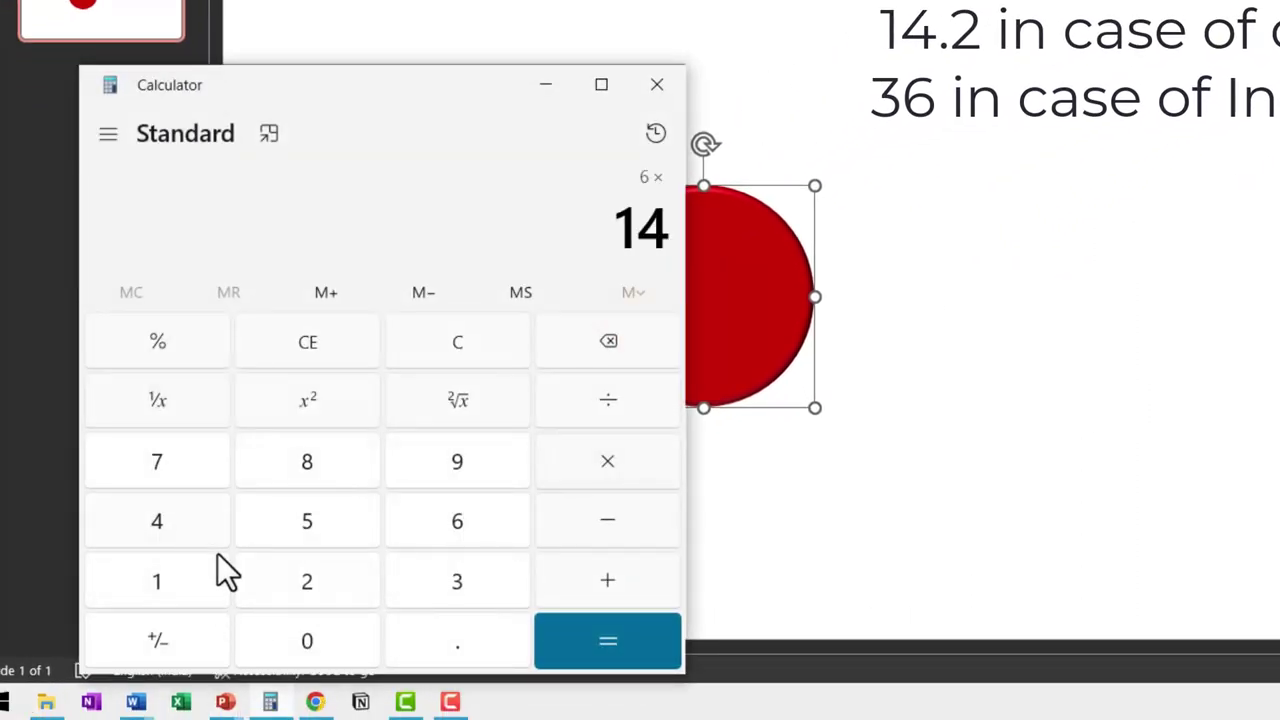
click(431, 627)
click(334, 589)
click(567, 648)
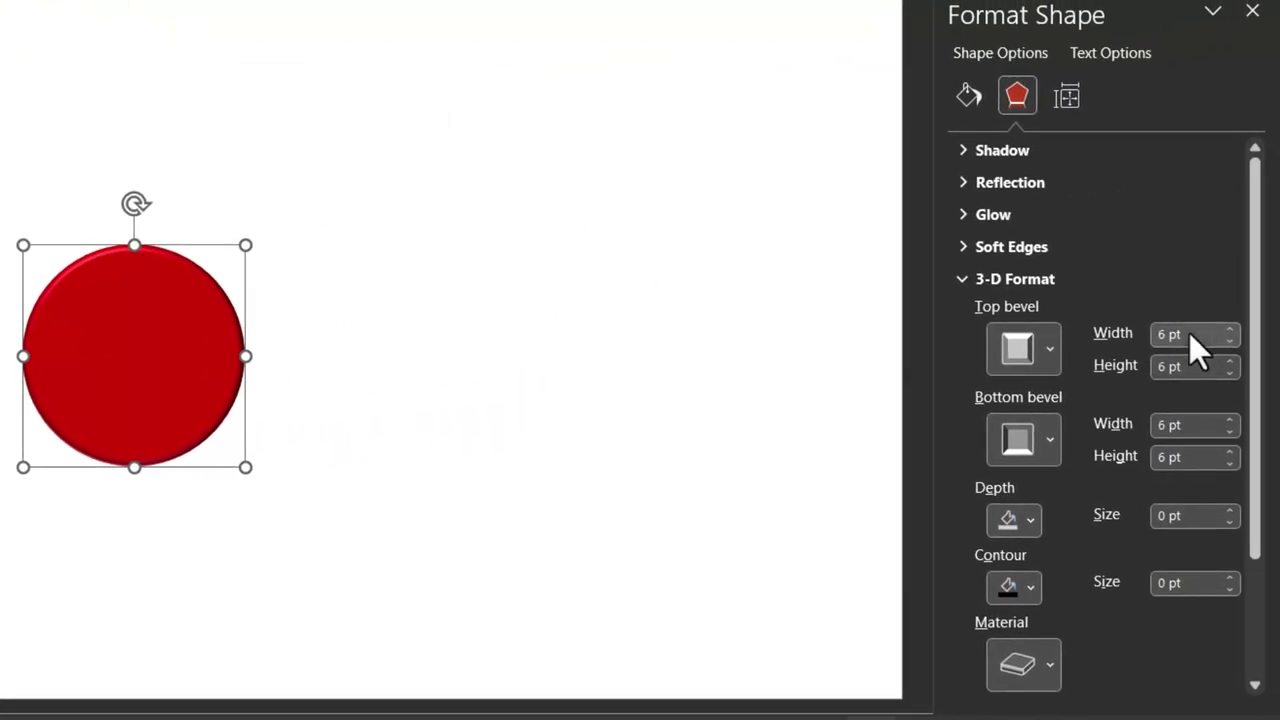
Step: Set the red circle's top bevel width and height to 85.2 pt in PowerPoint
drag(1191, 337, 1153, 345)
text(85.2)
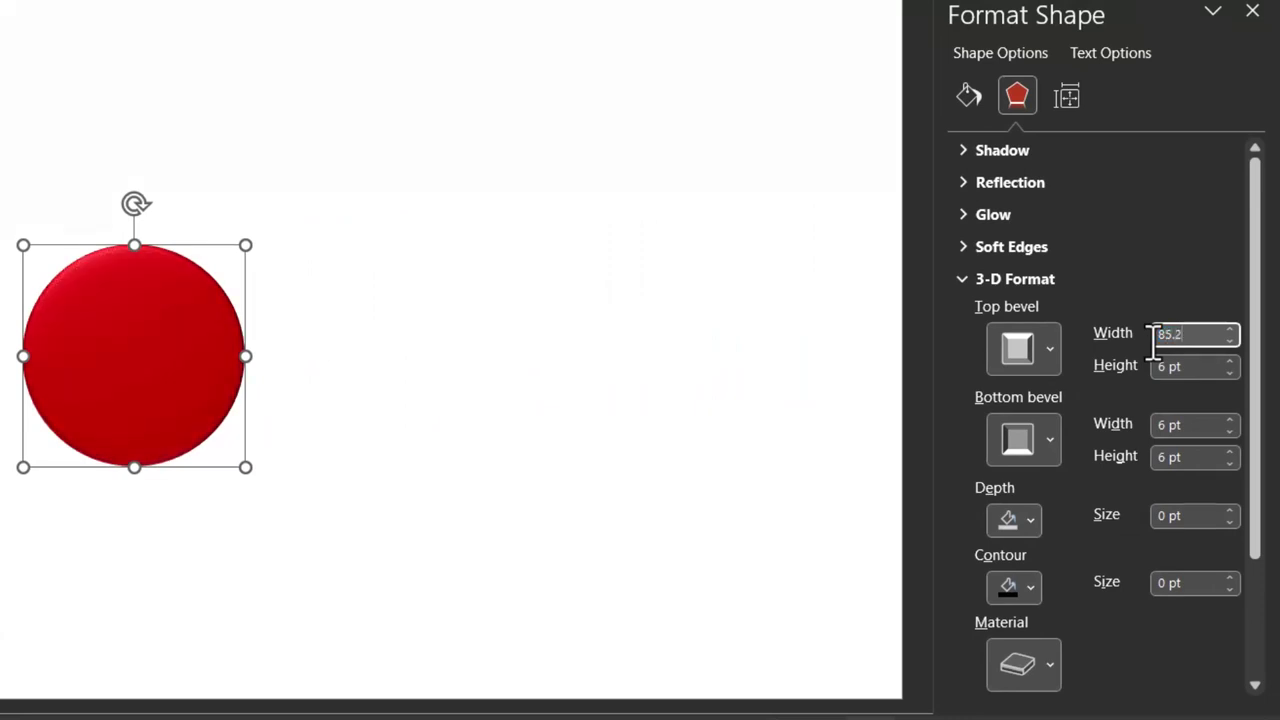
key(Return)
click(1195, 366)
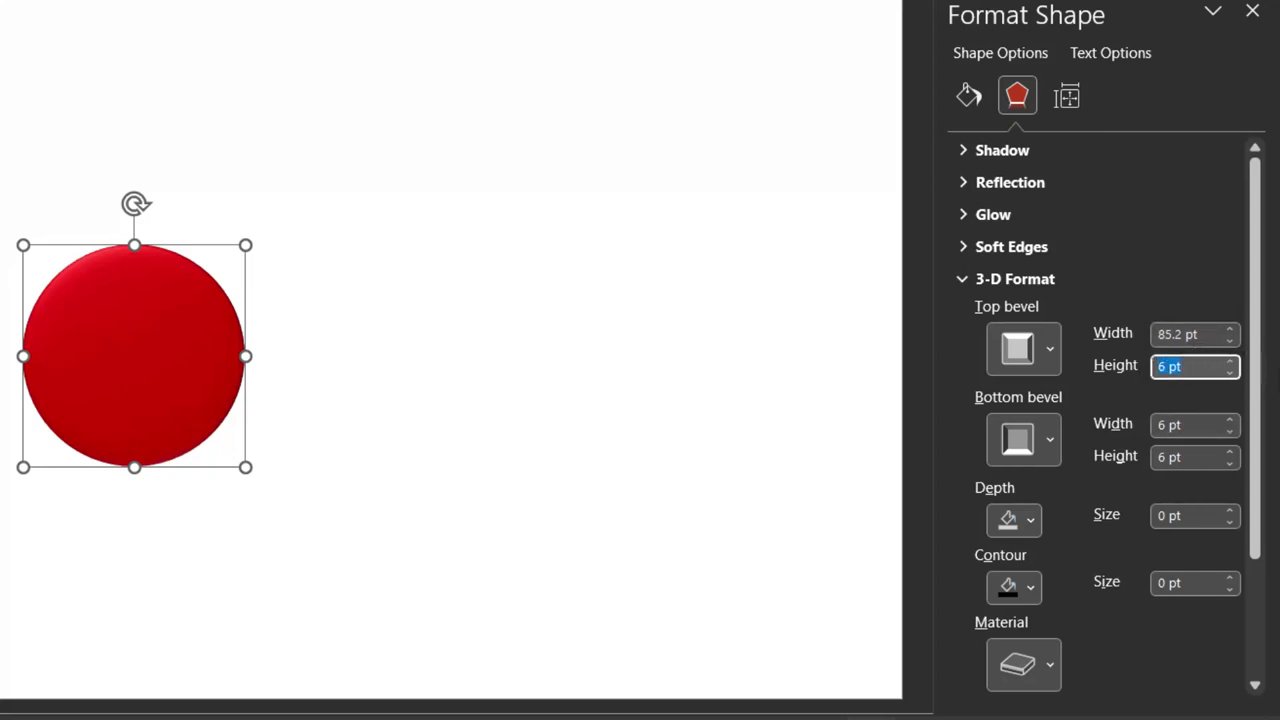
text(85.2)
key(Return)
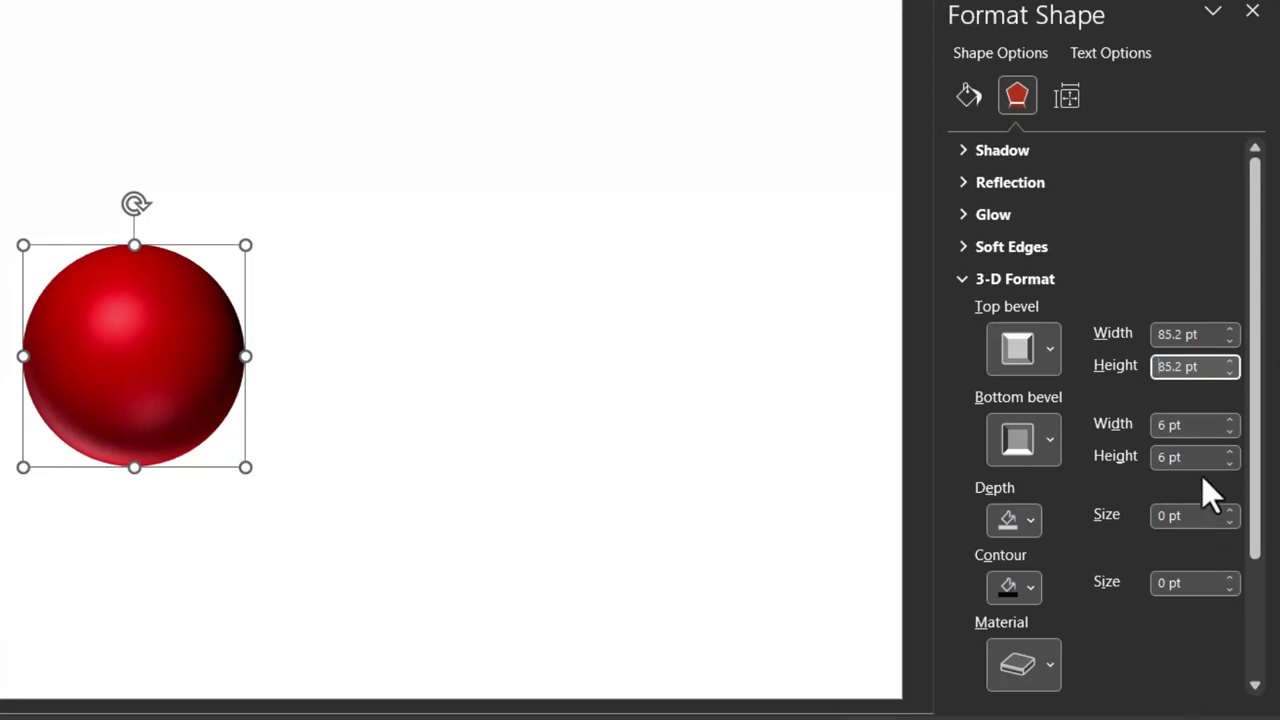
Step: Set the bottom bevel's width and height to 85.2 pt and deselect the shape
click(1193, 420)
drag(1197, 425, 1115, 452)
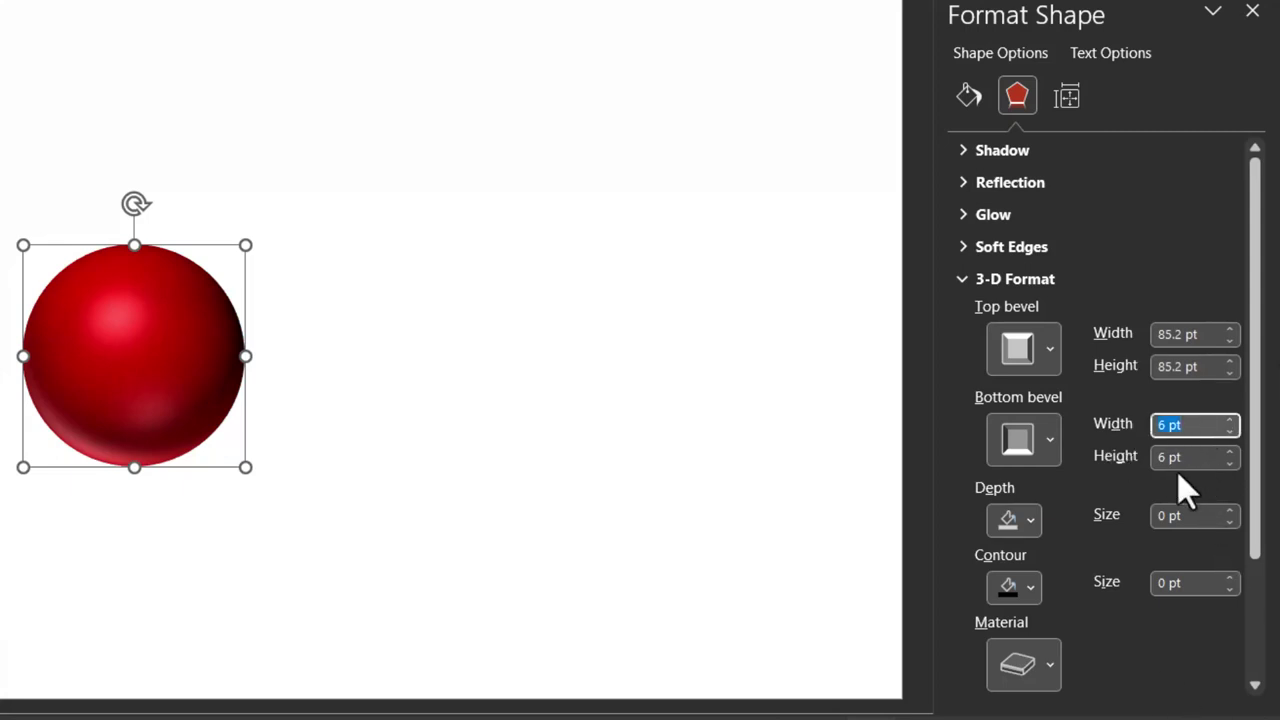
text(85.2)
key(Return)
click(450, 420)
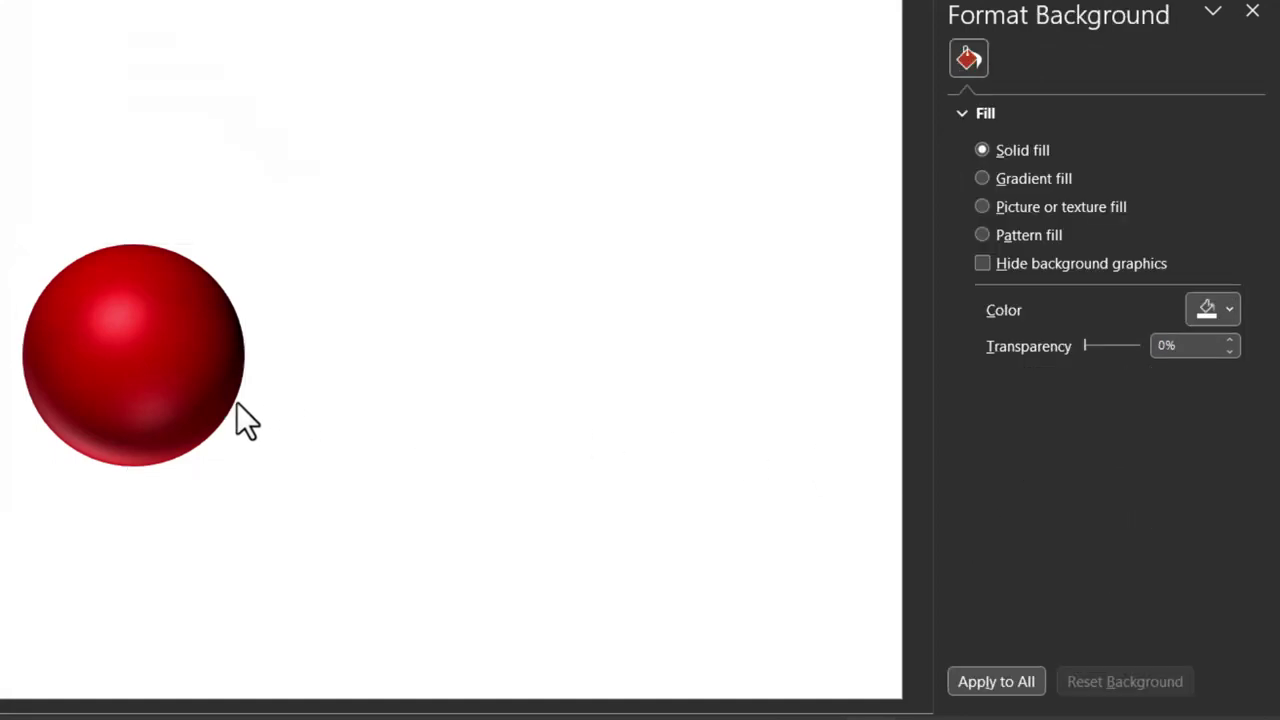
Step: Duplicate the red sphere up and to the right and give the copy the third Translucent material
click(149, 357)
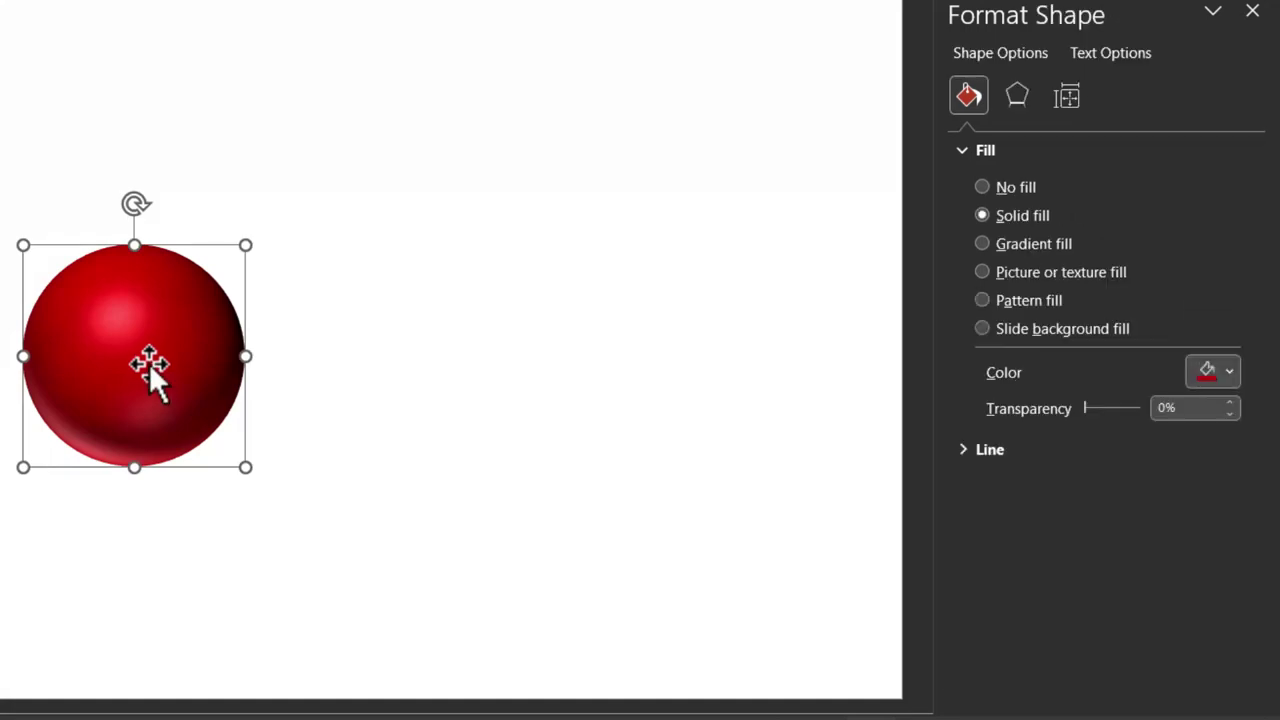
drag(149, 363, 462, 276)
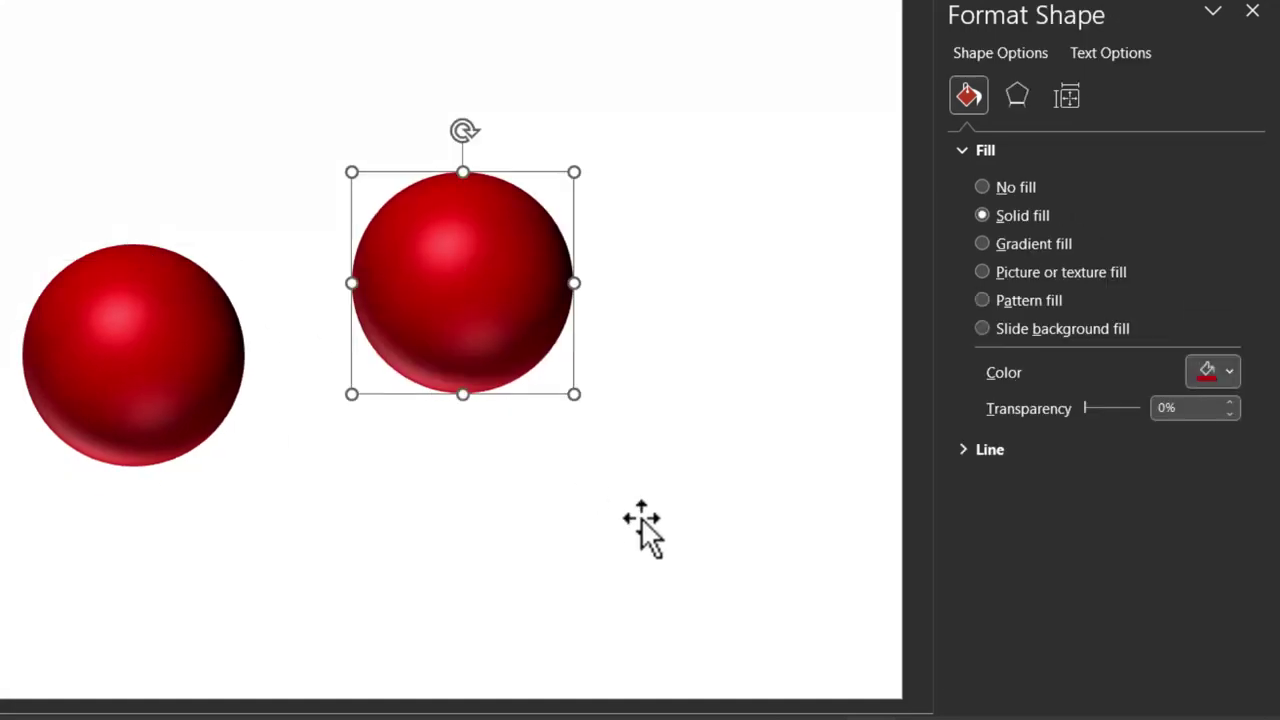
click(1017, 96)
scroll(1057, 578, down, 3)
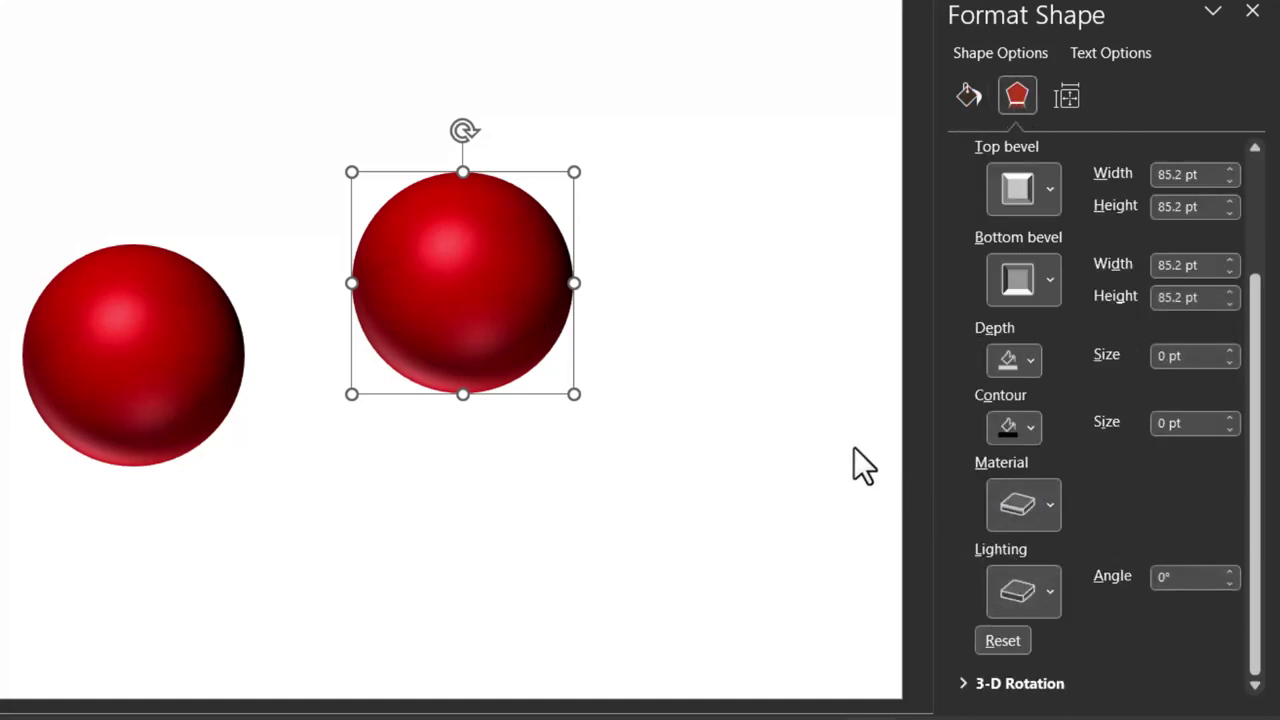
click(1020, 505)
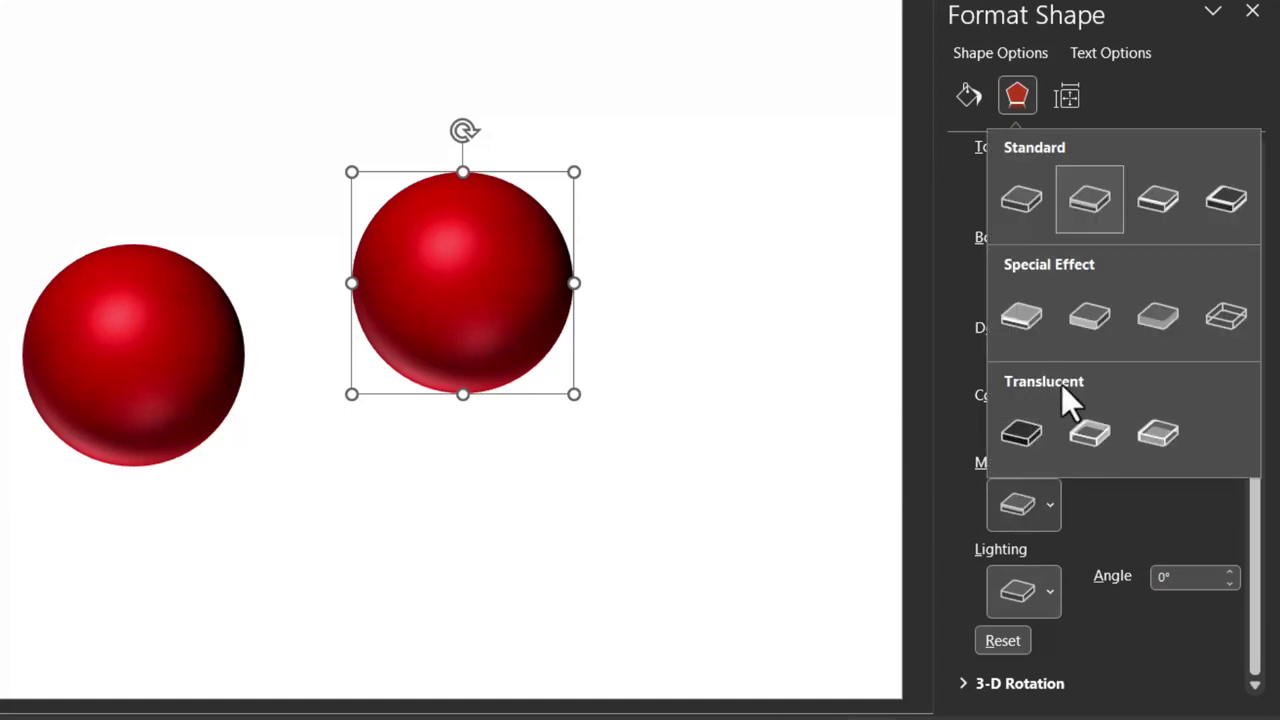
click(1170, 440)
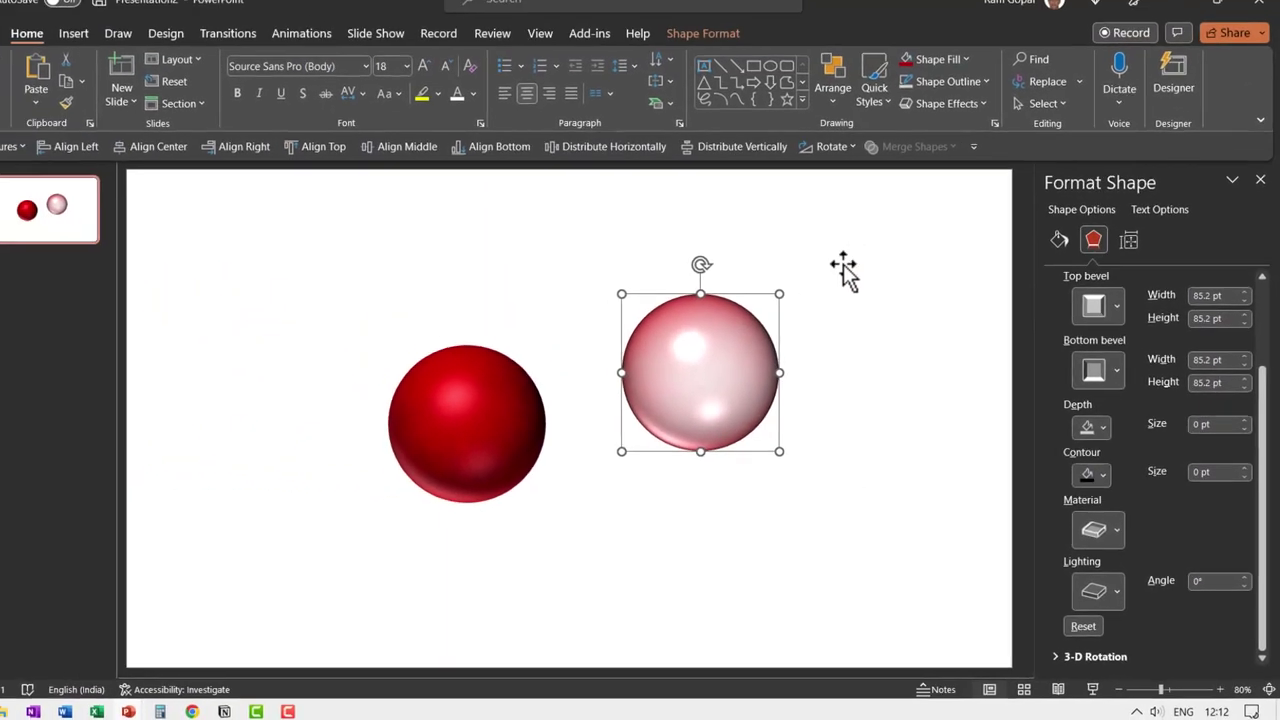
Step: Fill the translucent sphere with white and move it slightly up and to the left
click(950, 77)
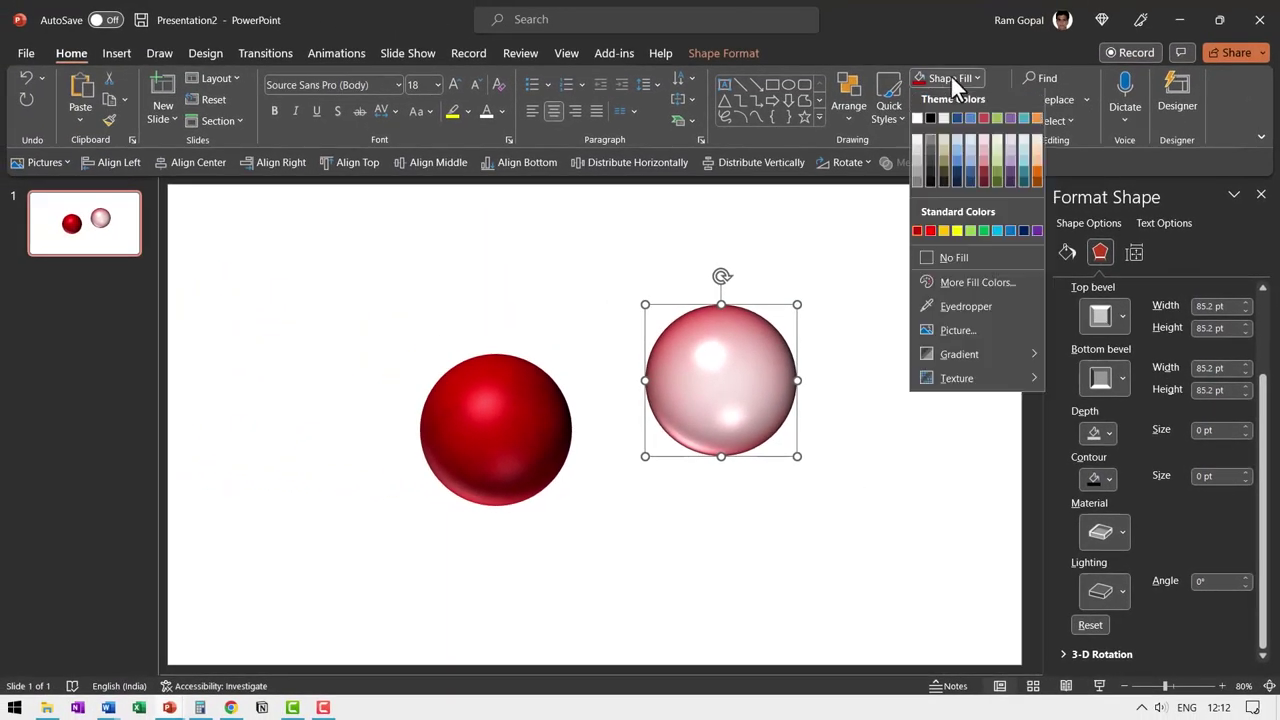
click(916, 121)
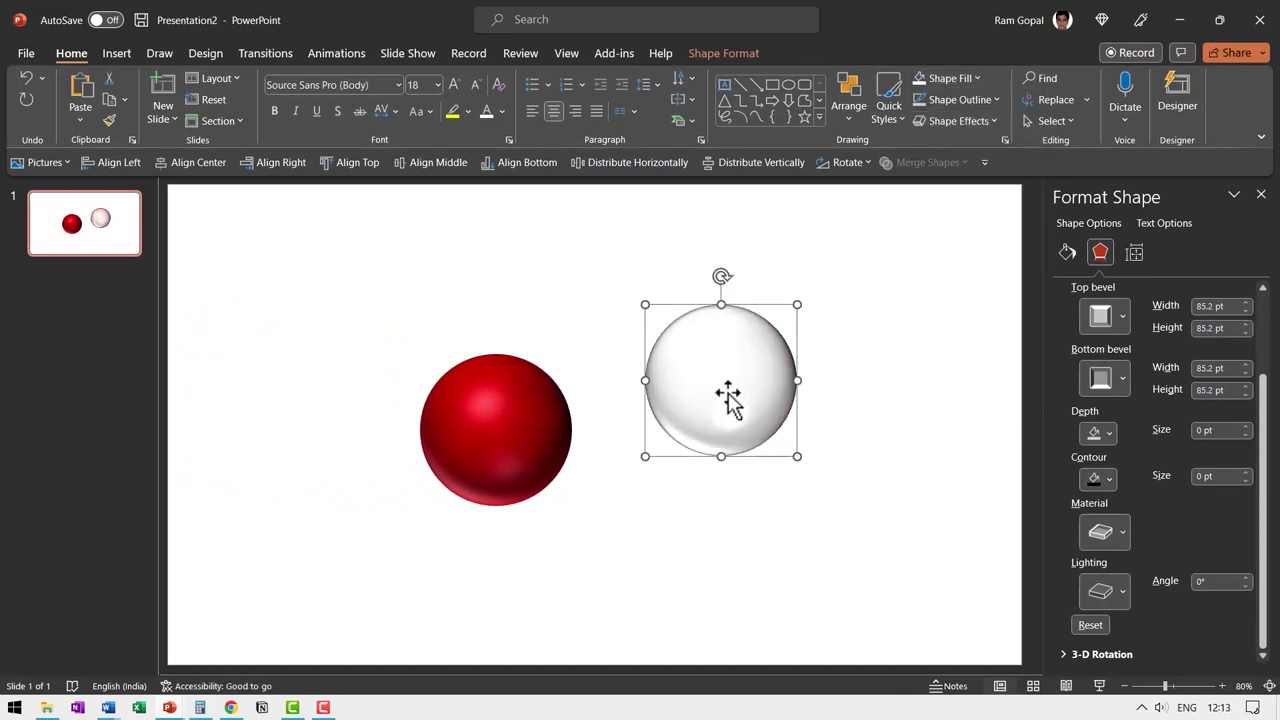
key(Escape)
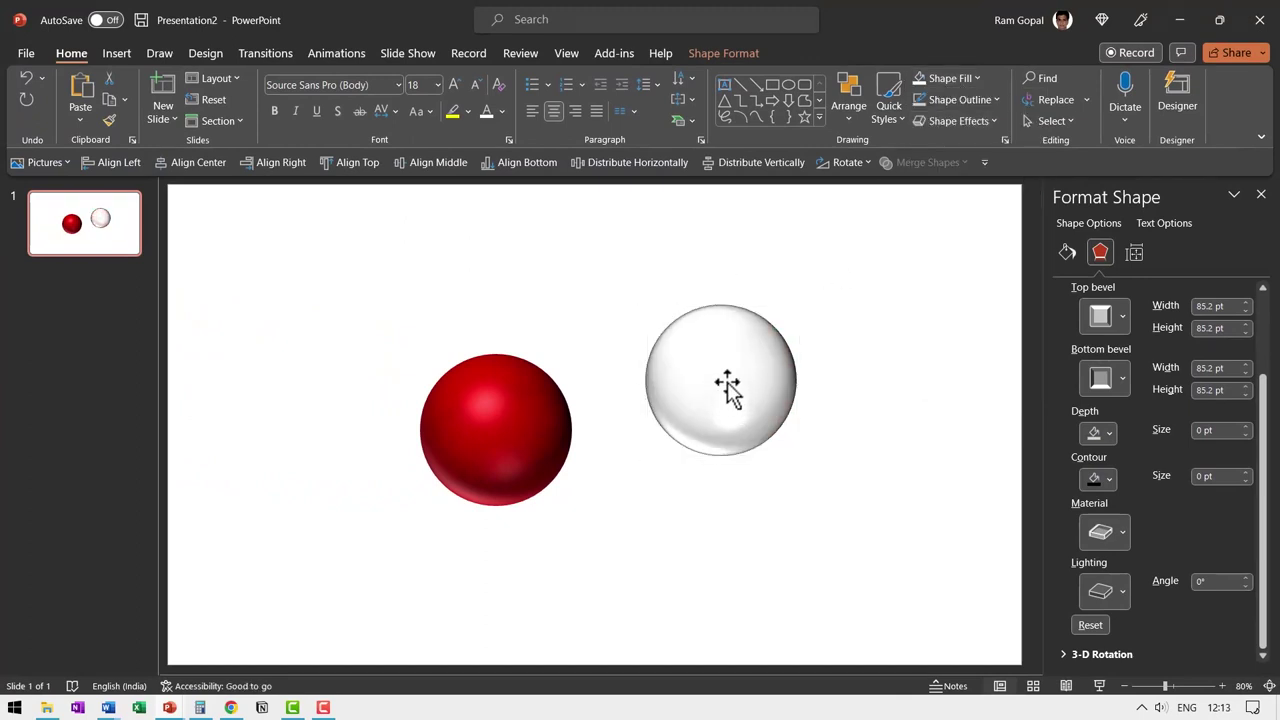
drag(727, 388, 709, 368)
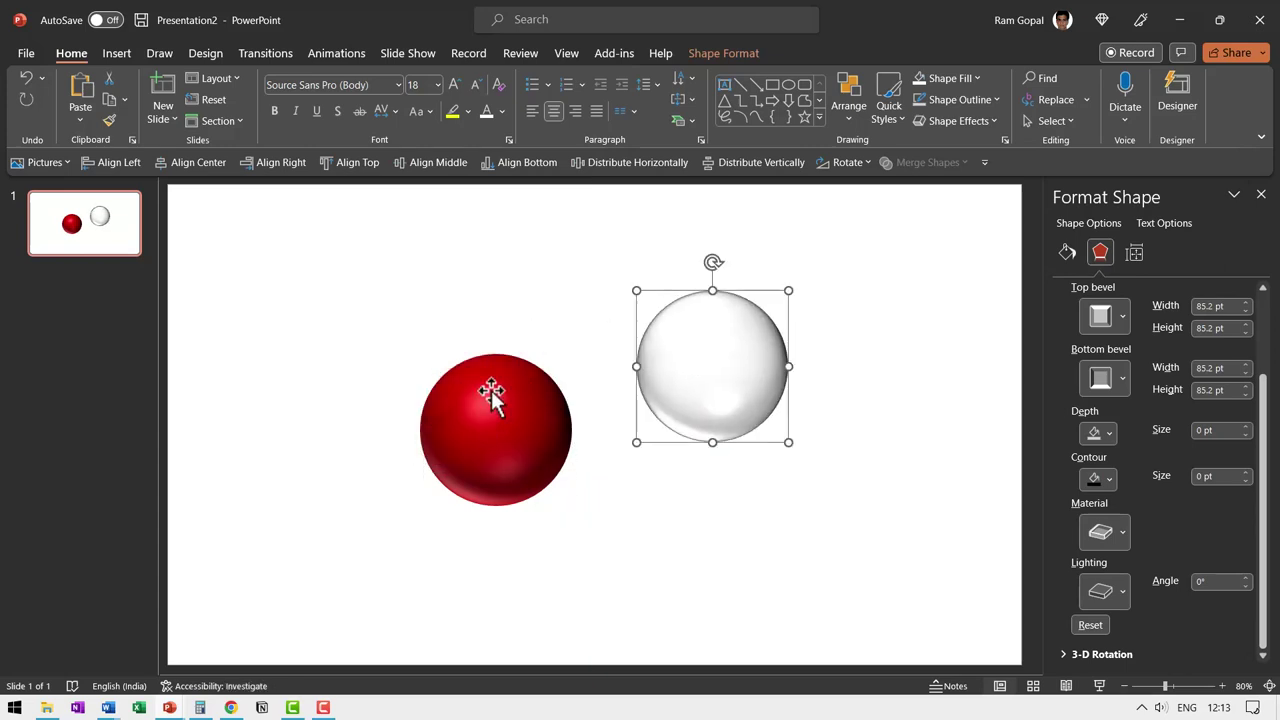
Step: Cut the red sphere from the slide and paste it back as a picture
click(491, 395)
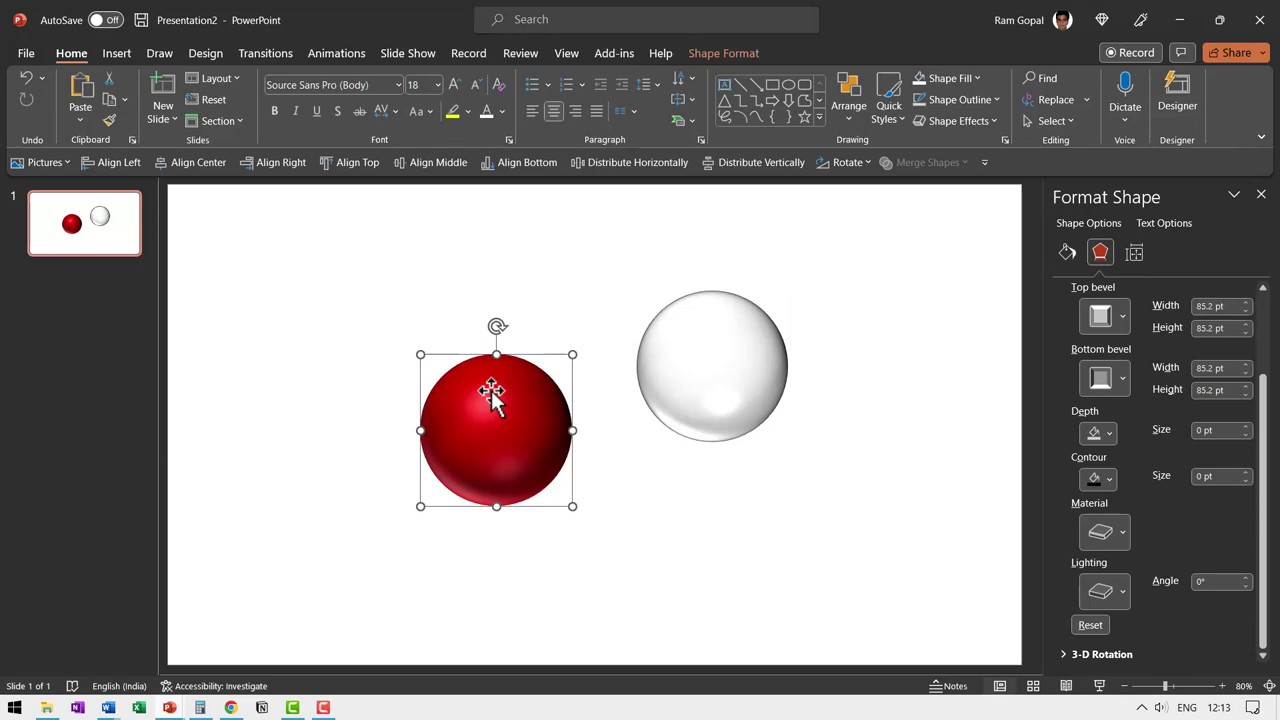
right_click(491, 395)
key(Escape)
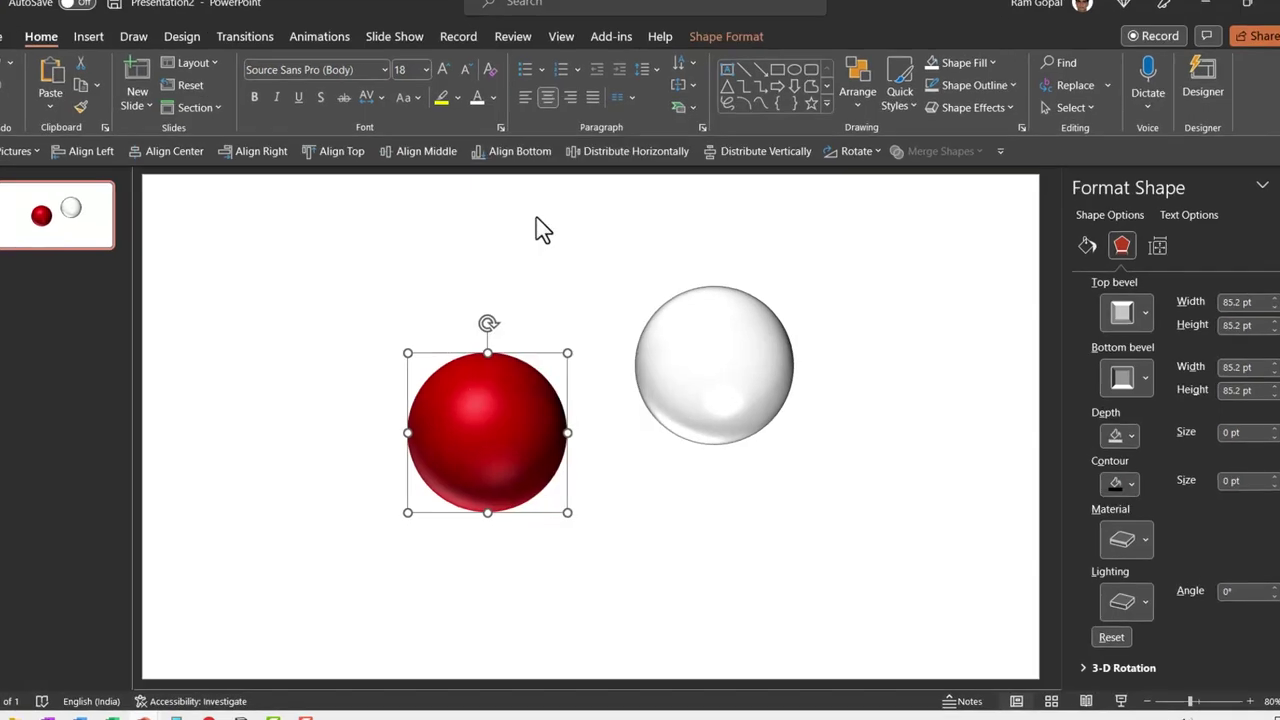
key(Delete)
right_click(483, 333)
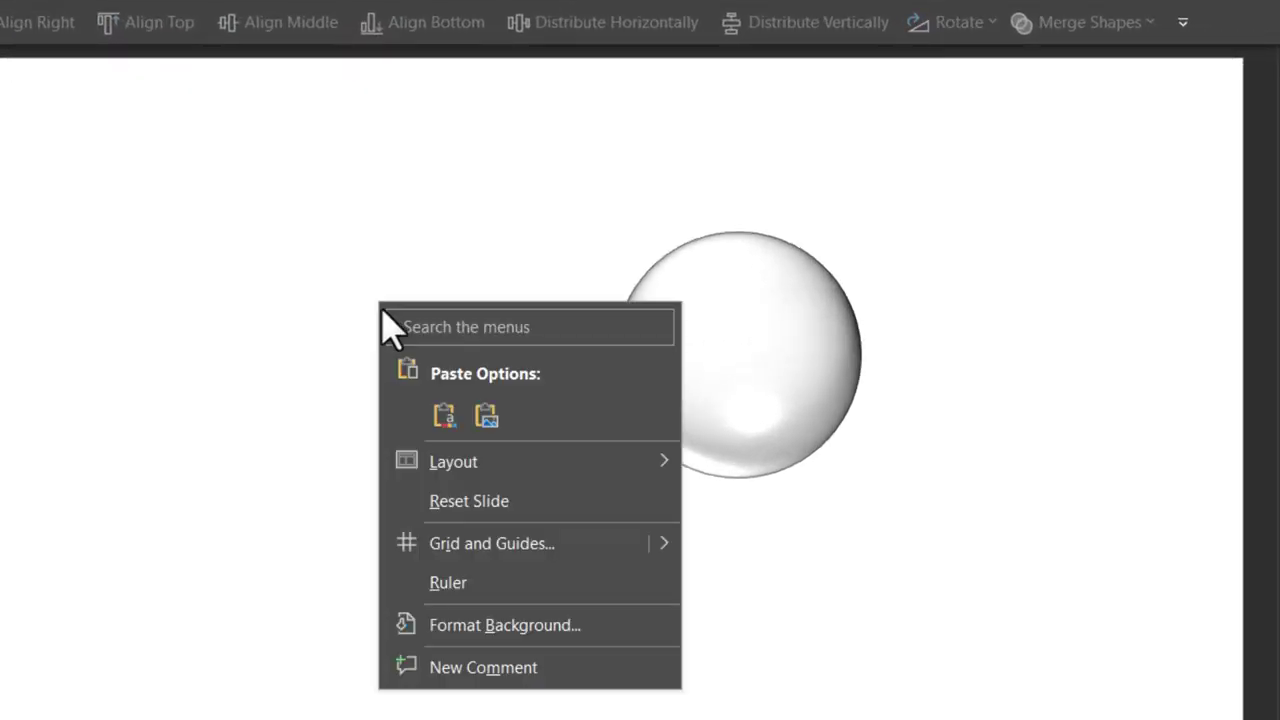
click(487, 415)
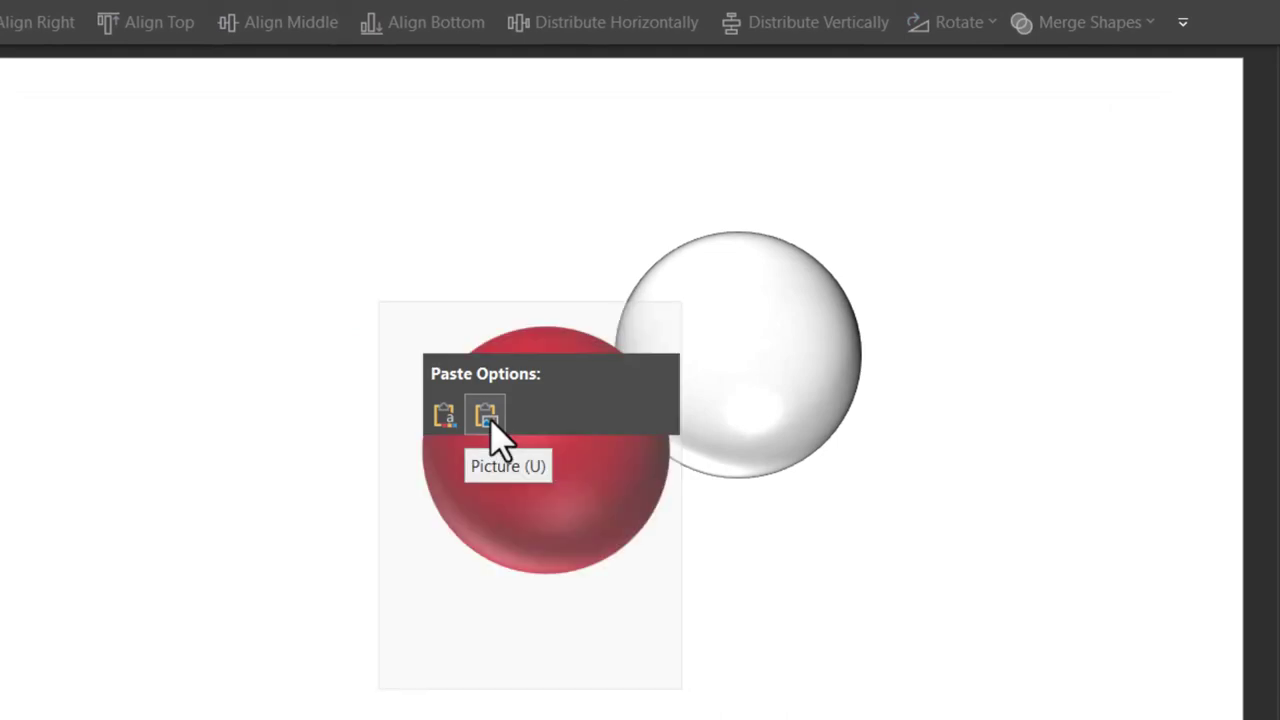
click(487, 417)
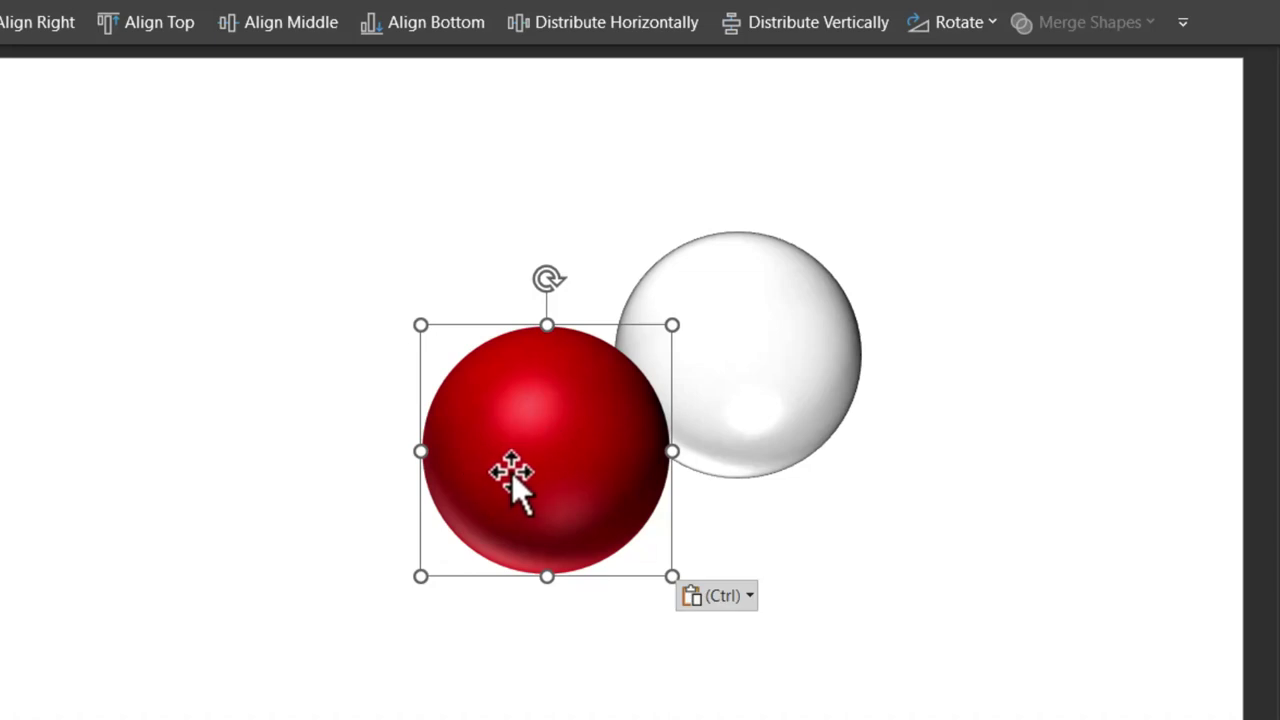
Step: Place the red sphere picture over the glass sphere and crop away its upper part, leaving a height of about 2.53 cm
drag(511, 472, 740, 410)
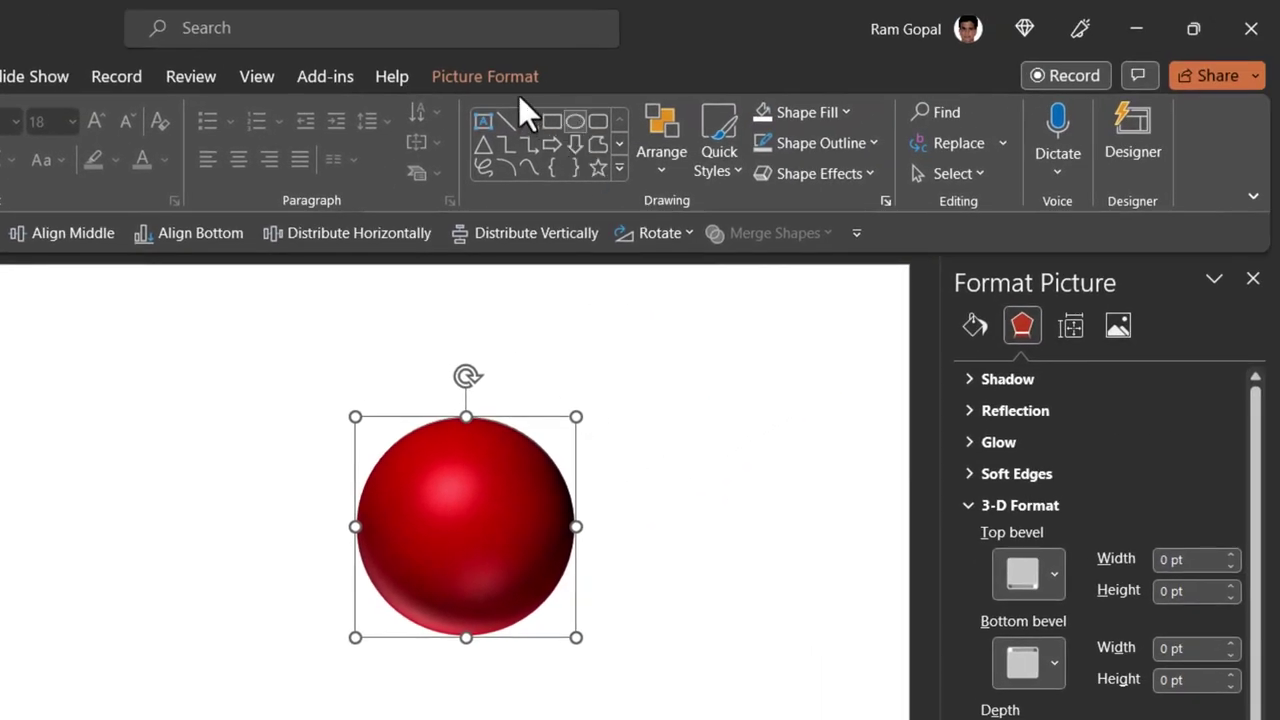
click(523, 81)
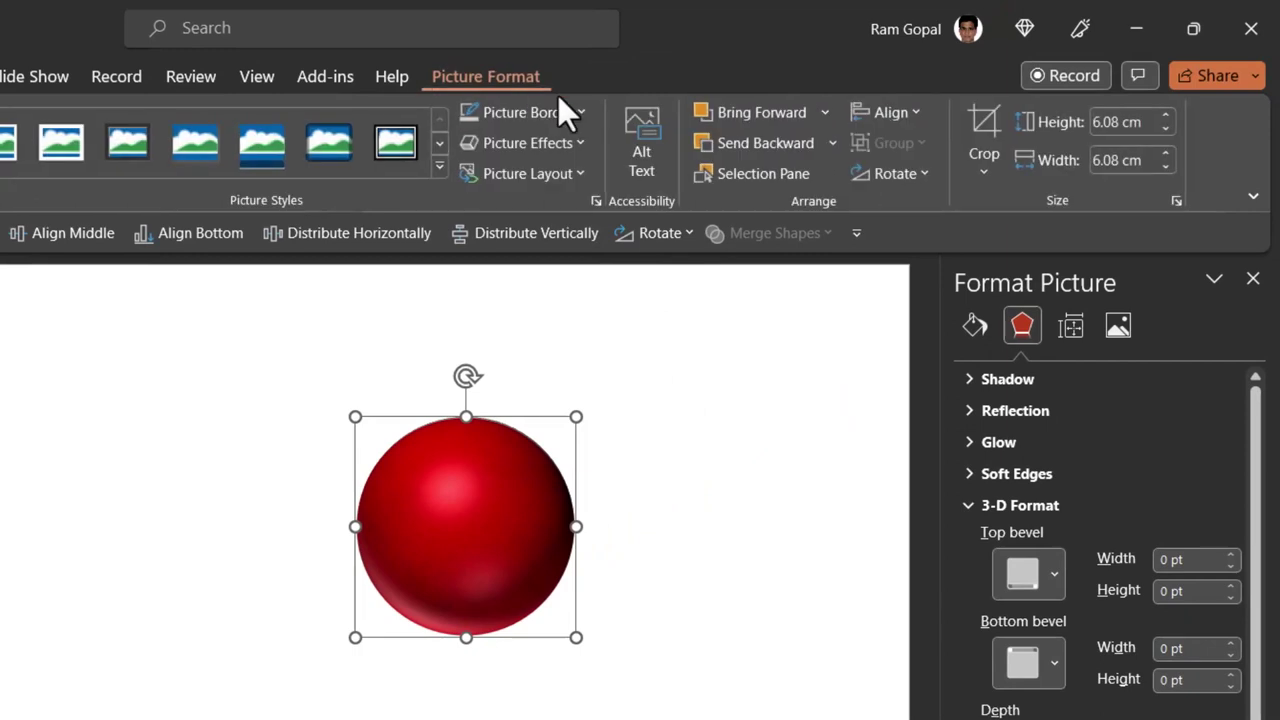
click(979, 121)
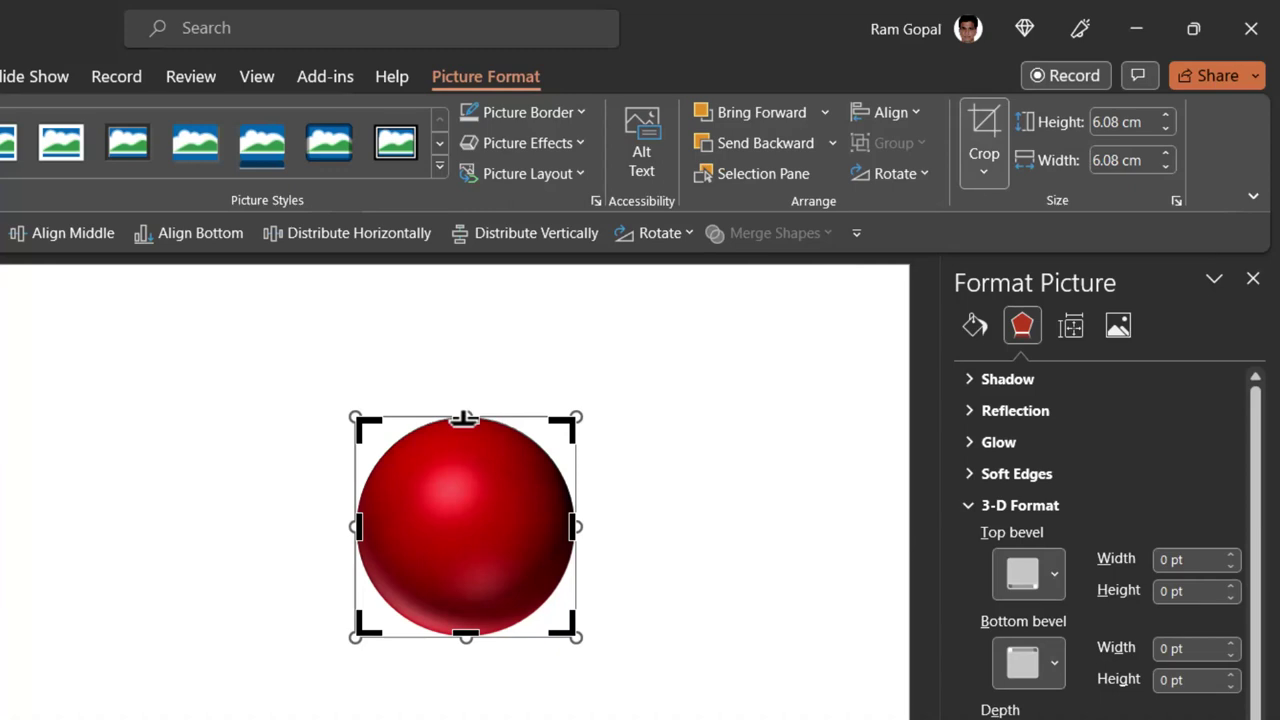
drag(465, 418, 469, 546)
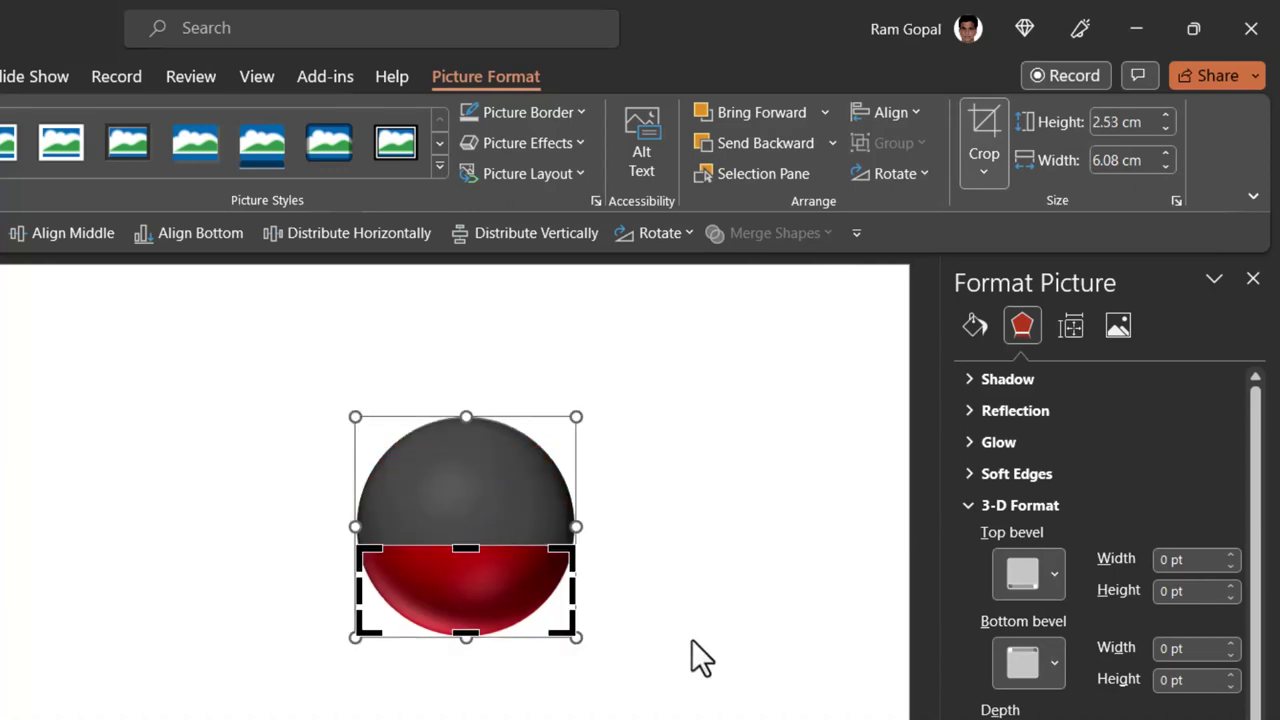
click(666, 629)
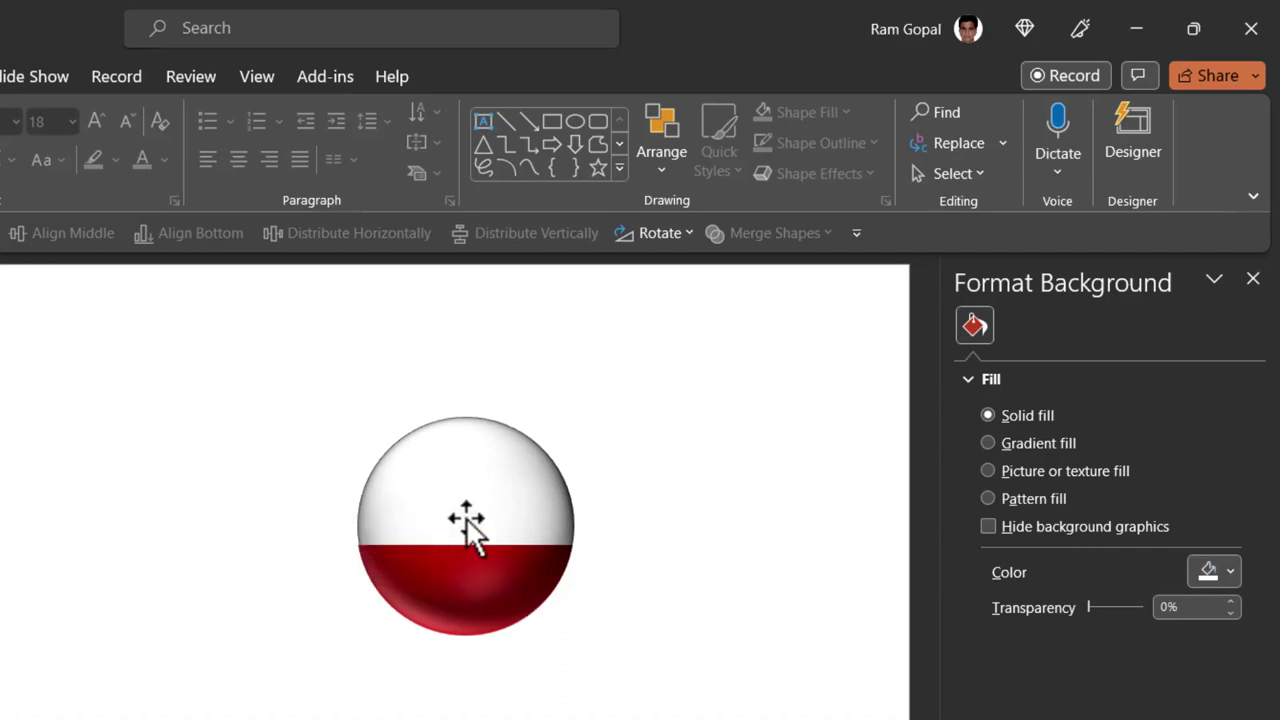
Step: Draw a flat ellipse about 0.58 cm high across the red picture's cropped edge and set its width to 5.9 cm
click(574, 122)
drag(358, 538, 575, 560)
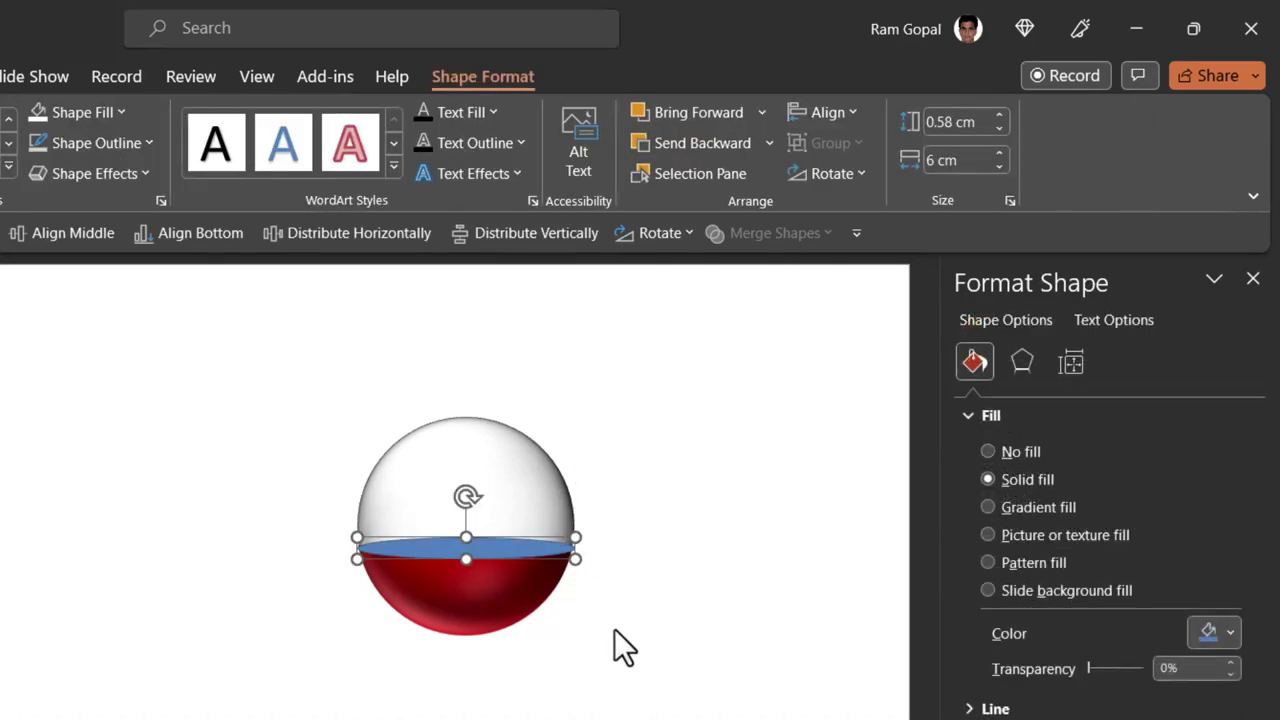
drag(443, 552, 490, 549)
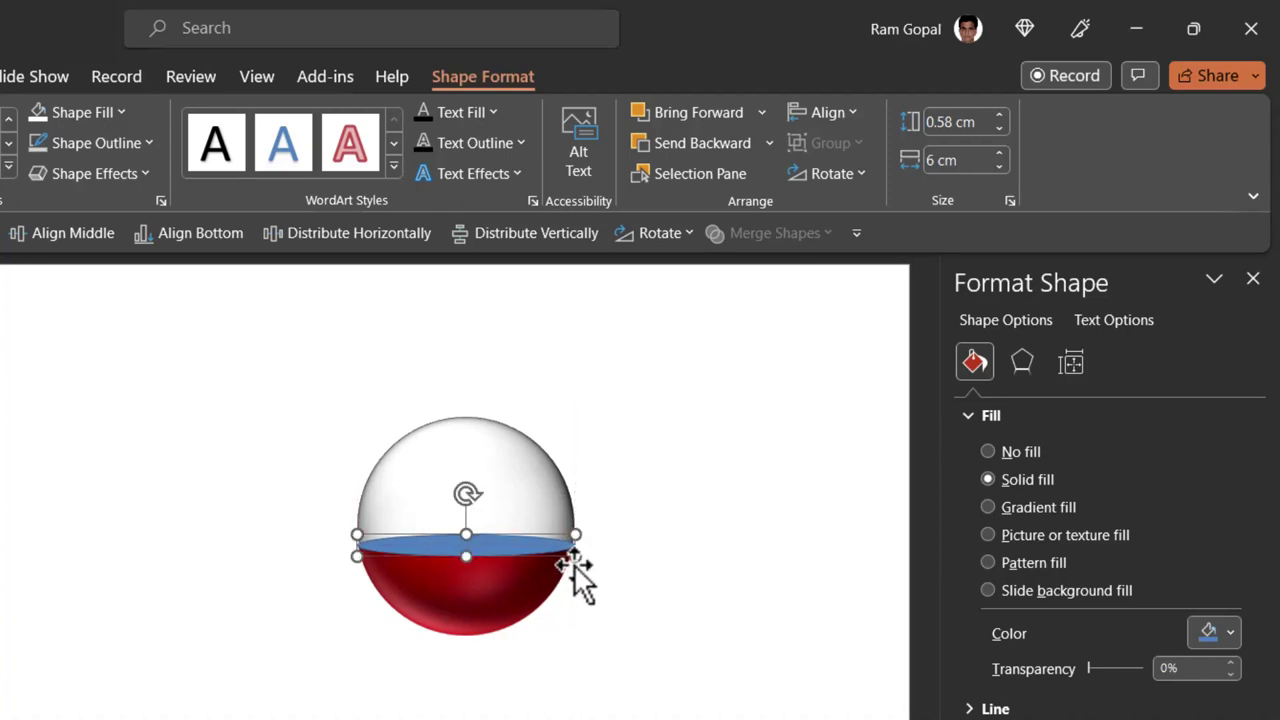
click(998, 167)
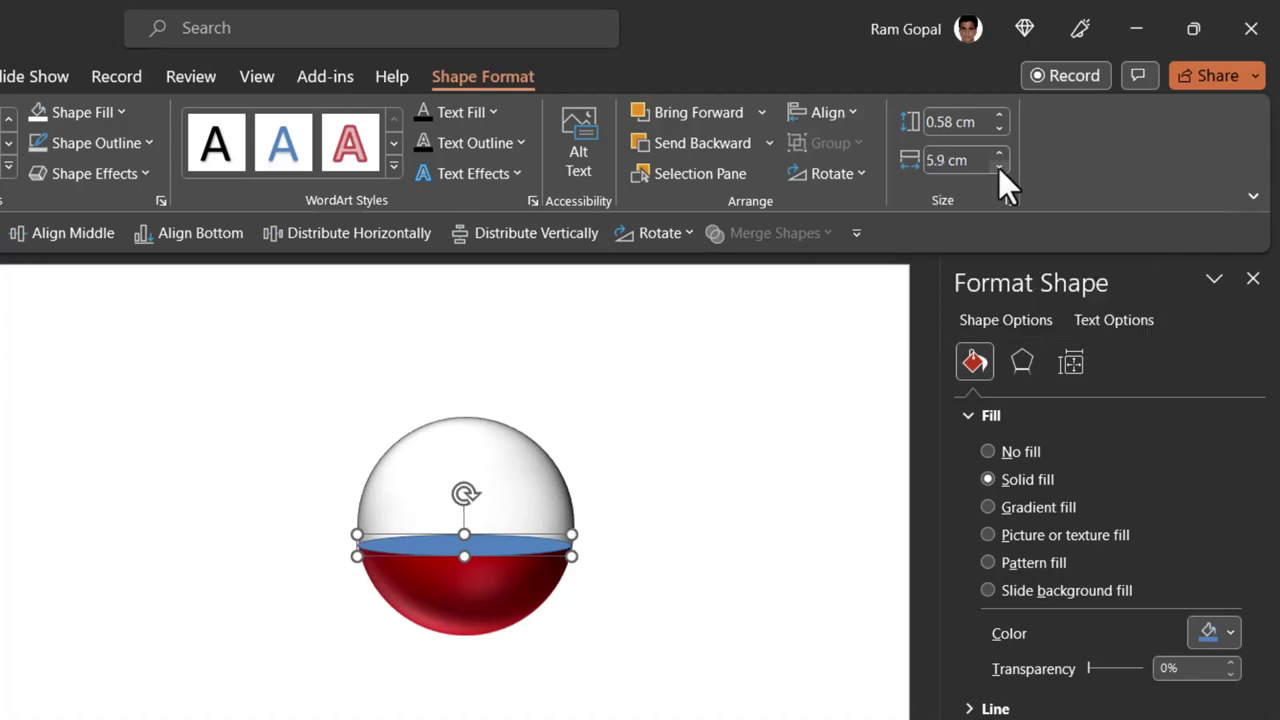
click(720, 370)
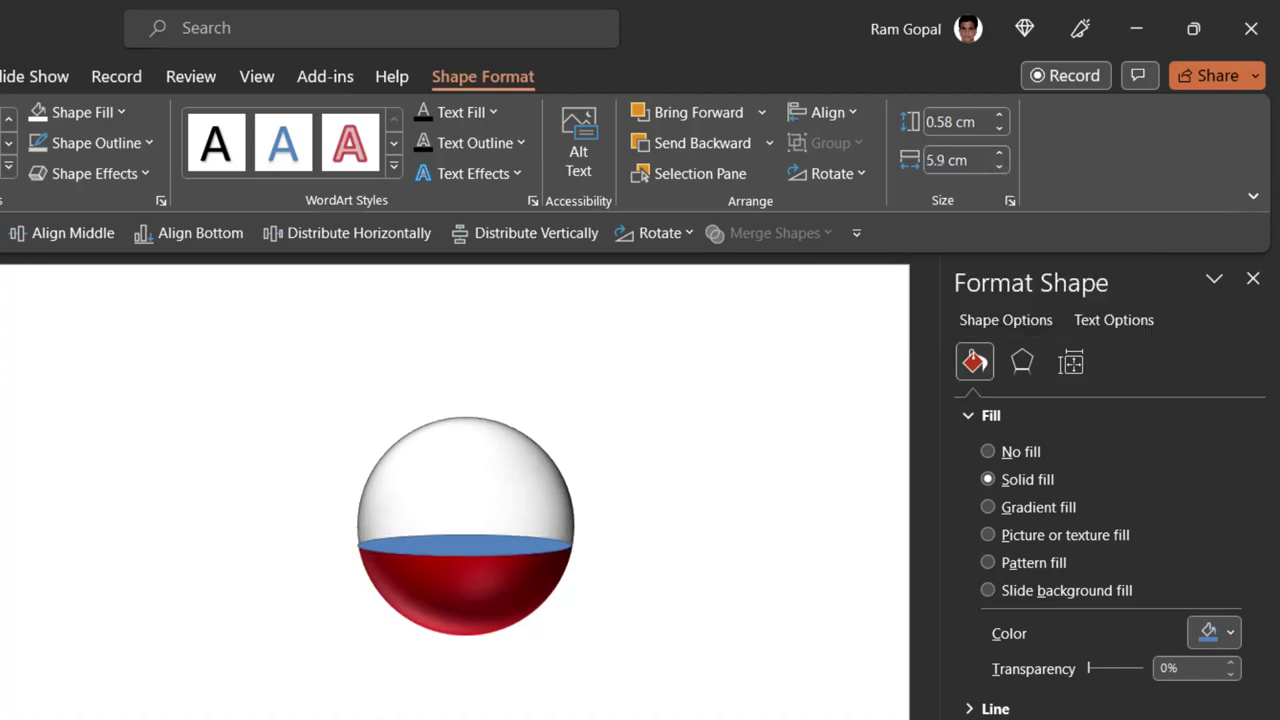
Step: Fill the flat ellipse with dark red and darken it to the custom colour #6C0000
click(463, 540)
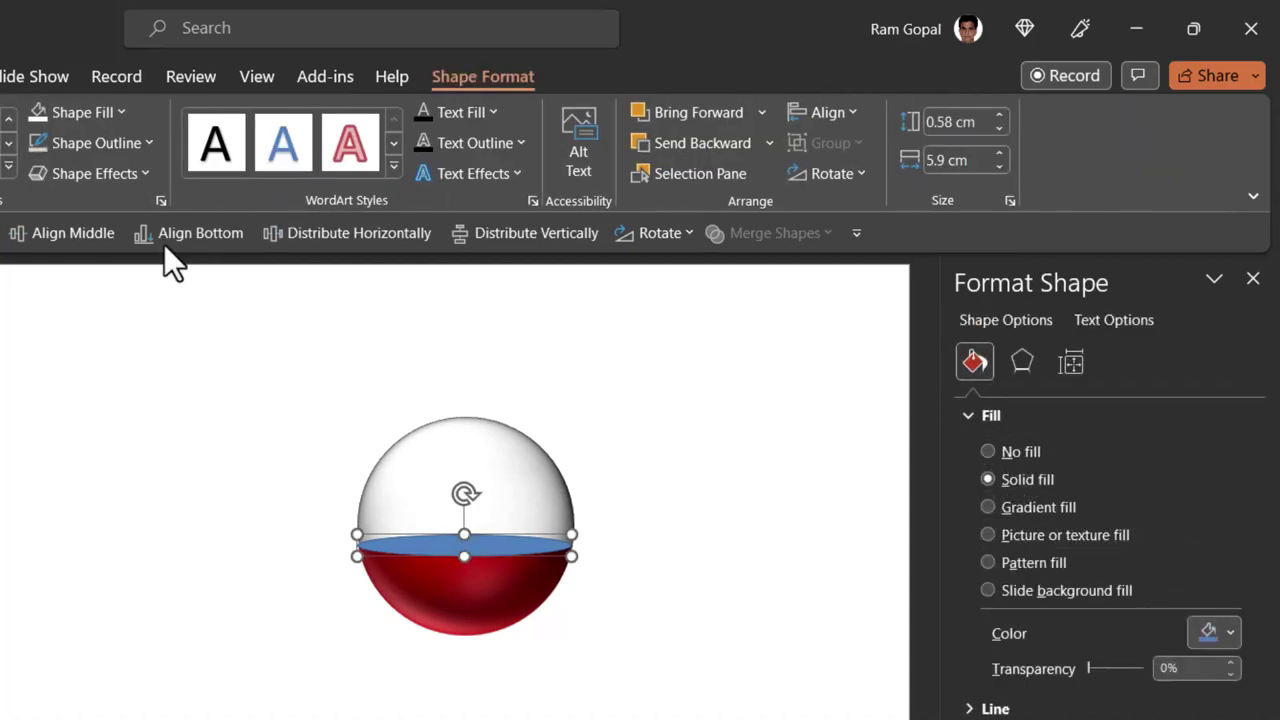
click(65, 115)
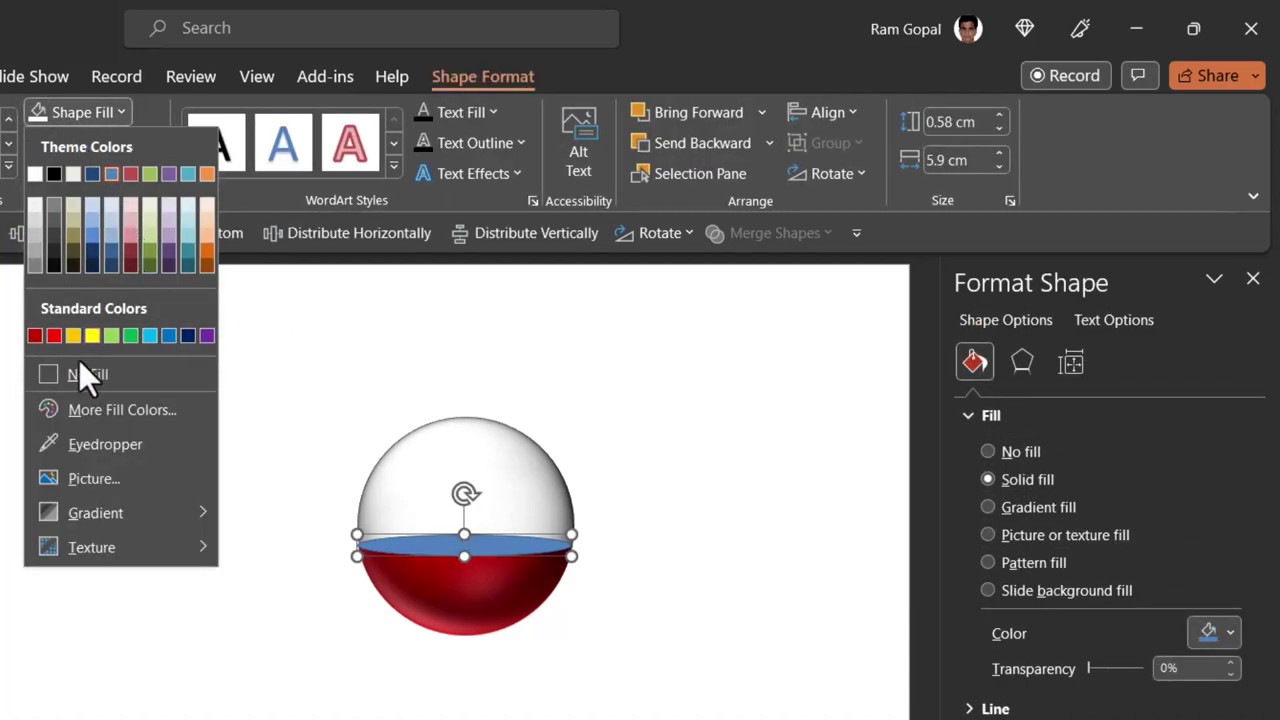
click(34, 336)
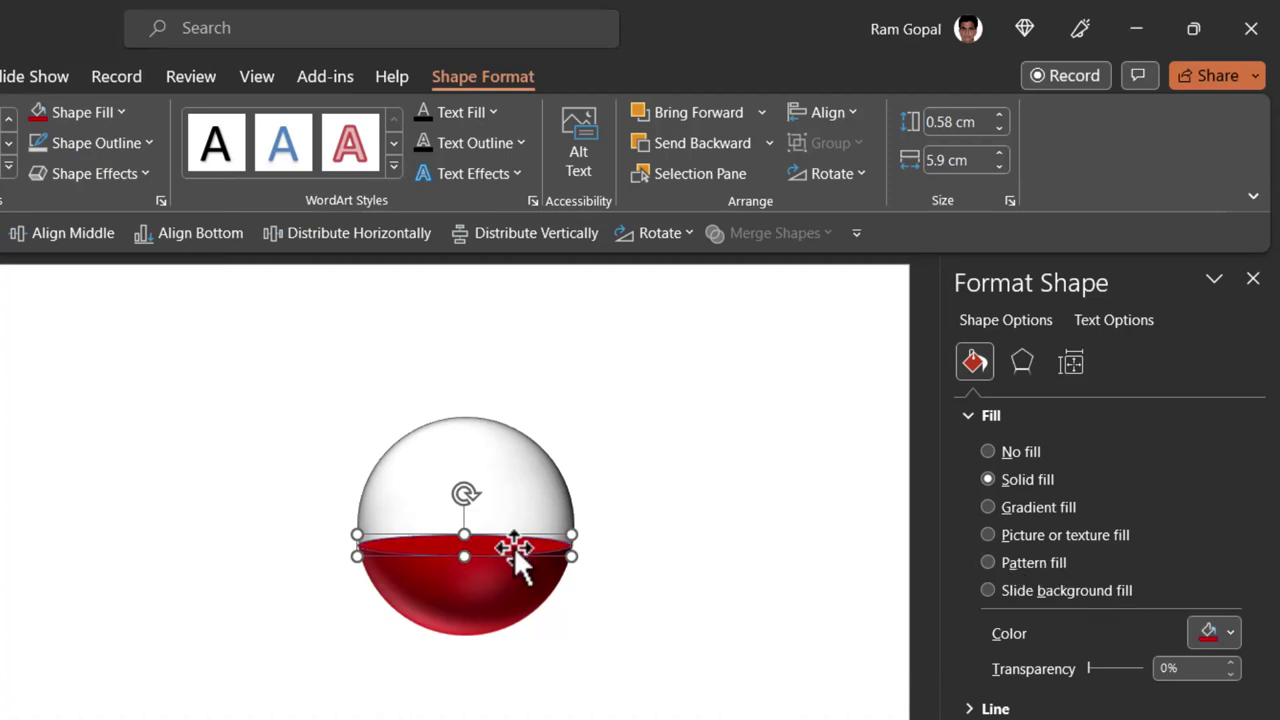
click(1231, 634)
click(1173, 605)
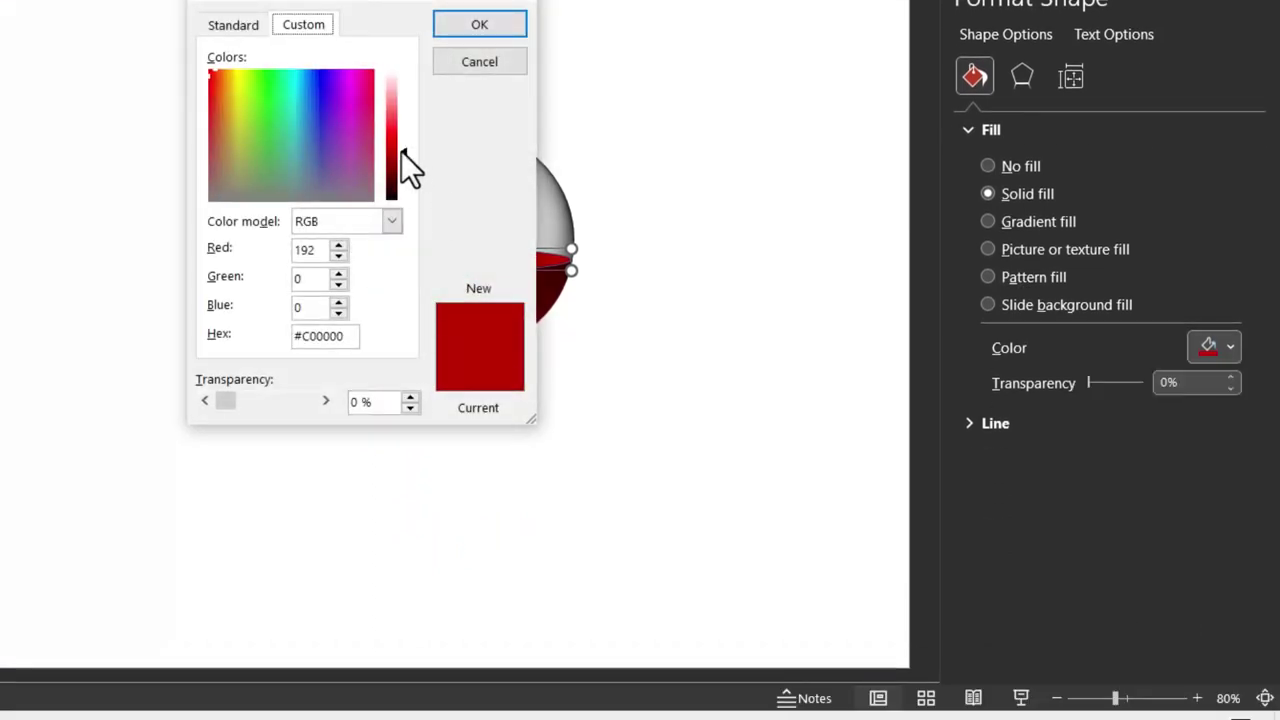
click(300, 34)
drag(405, 153, 406, 173)
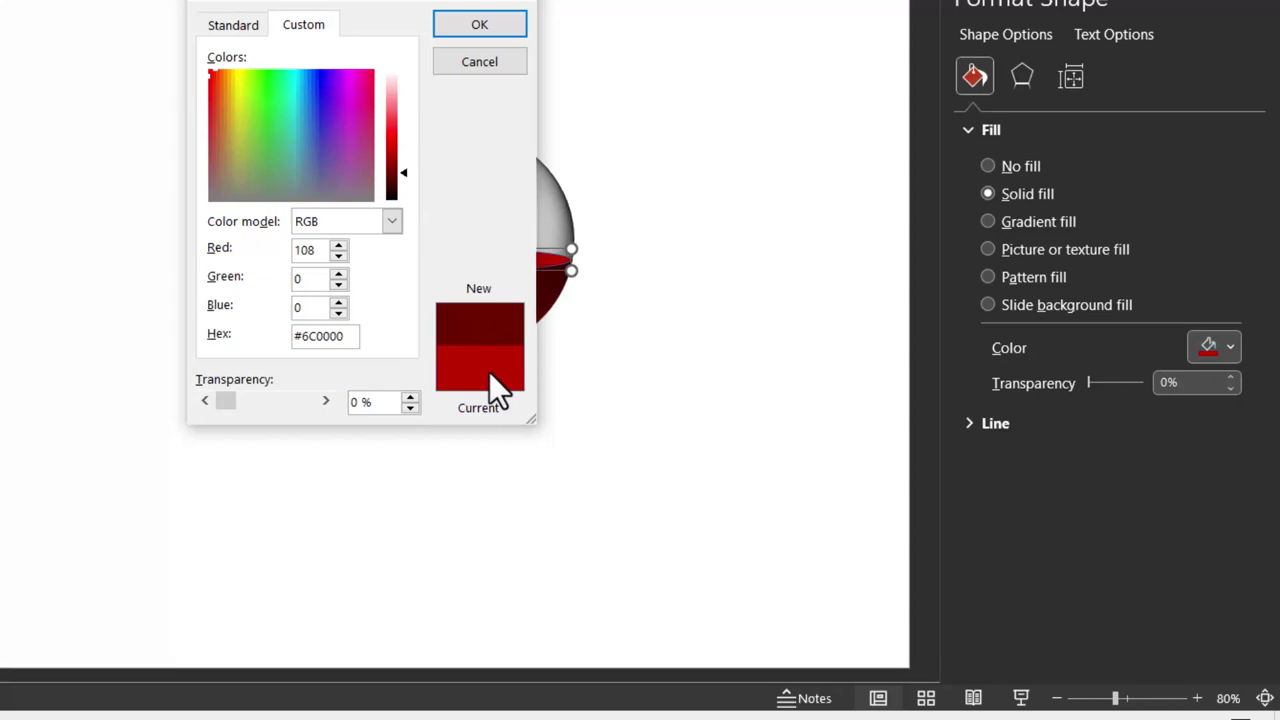
click(487, 27)
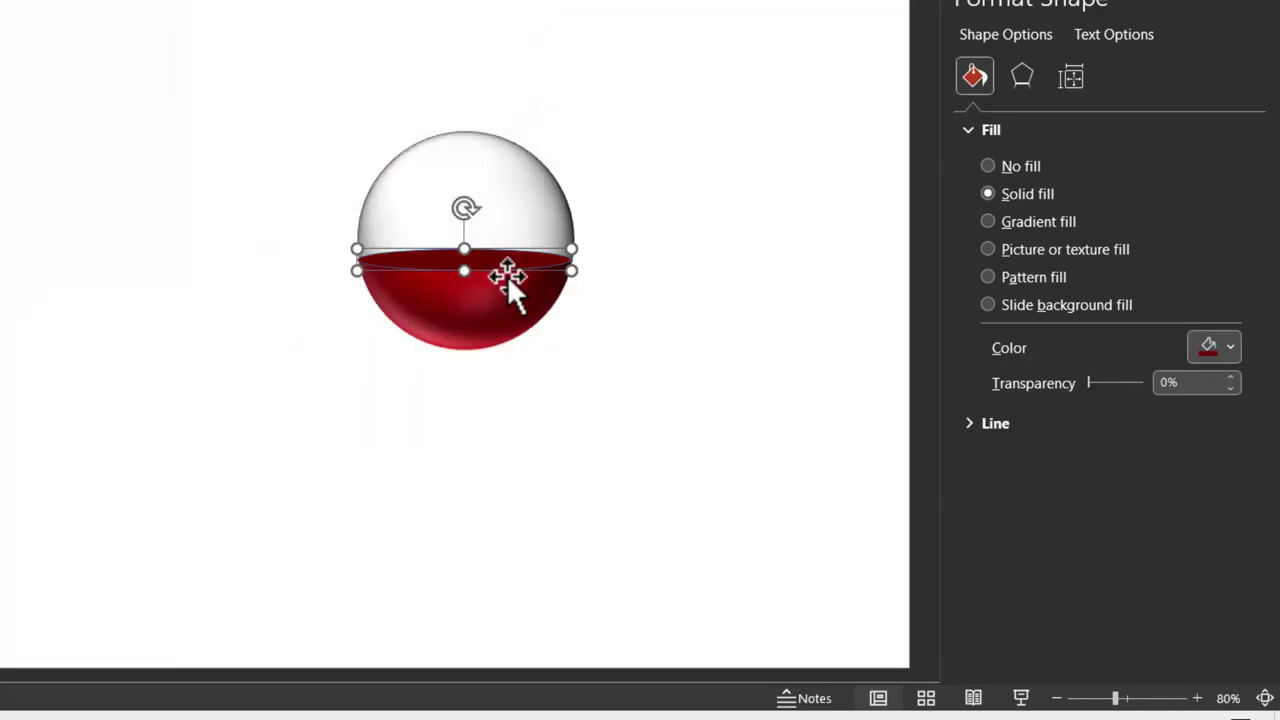
click(689, 350)
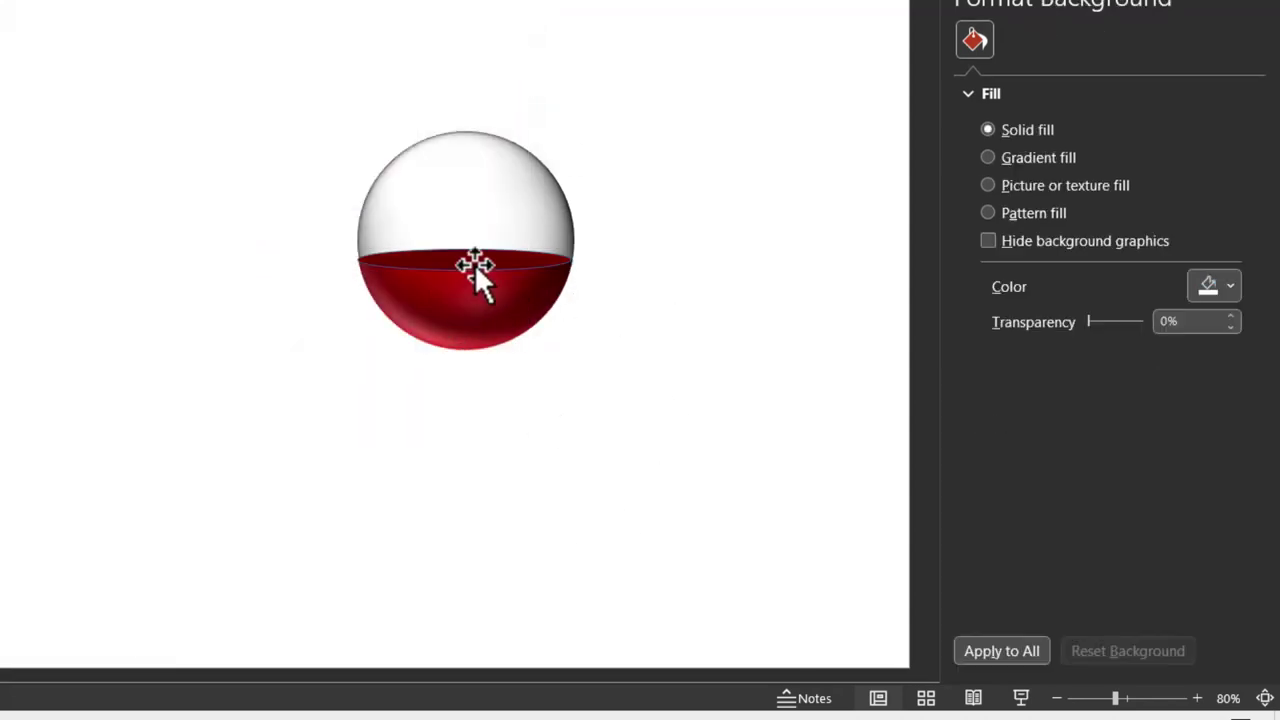
Step: Remove the outline of the dark red ellipse and deselect it
click(474, 268)
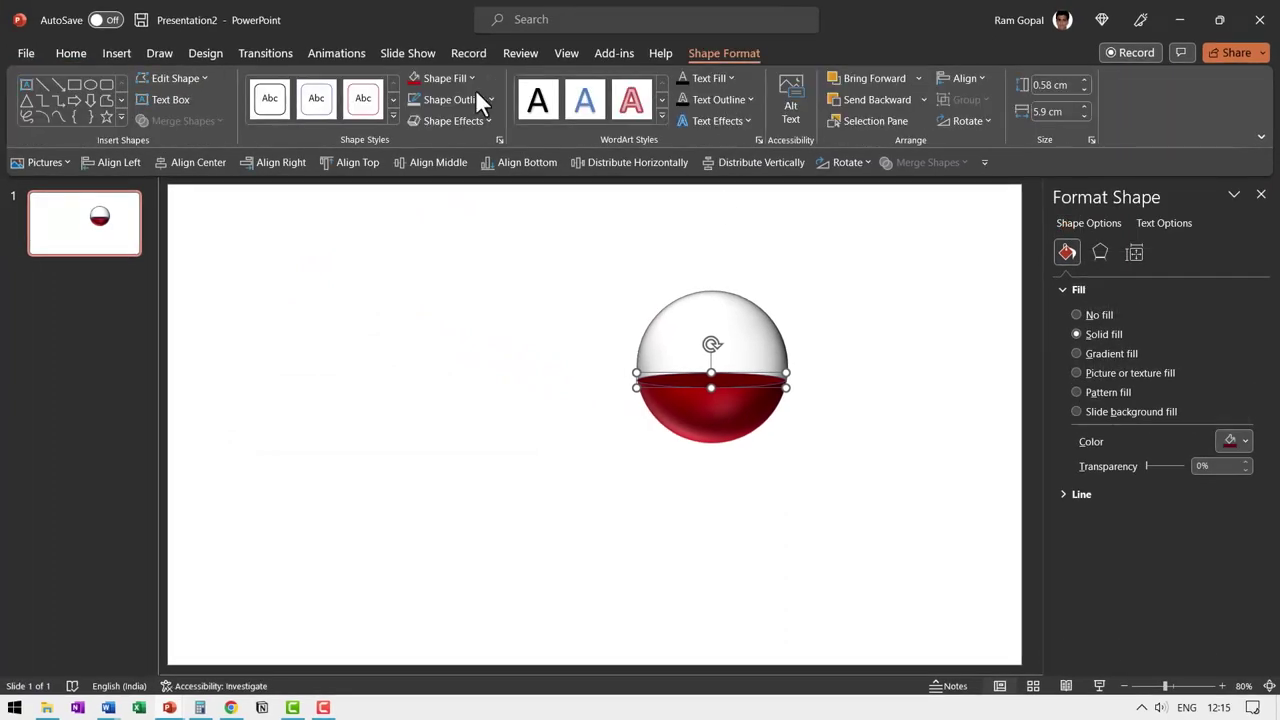
click(464, 103)
click(455, 329)
click(900, 450)
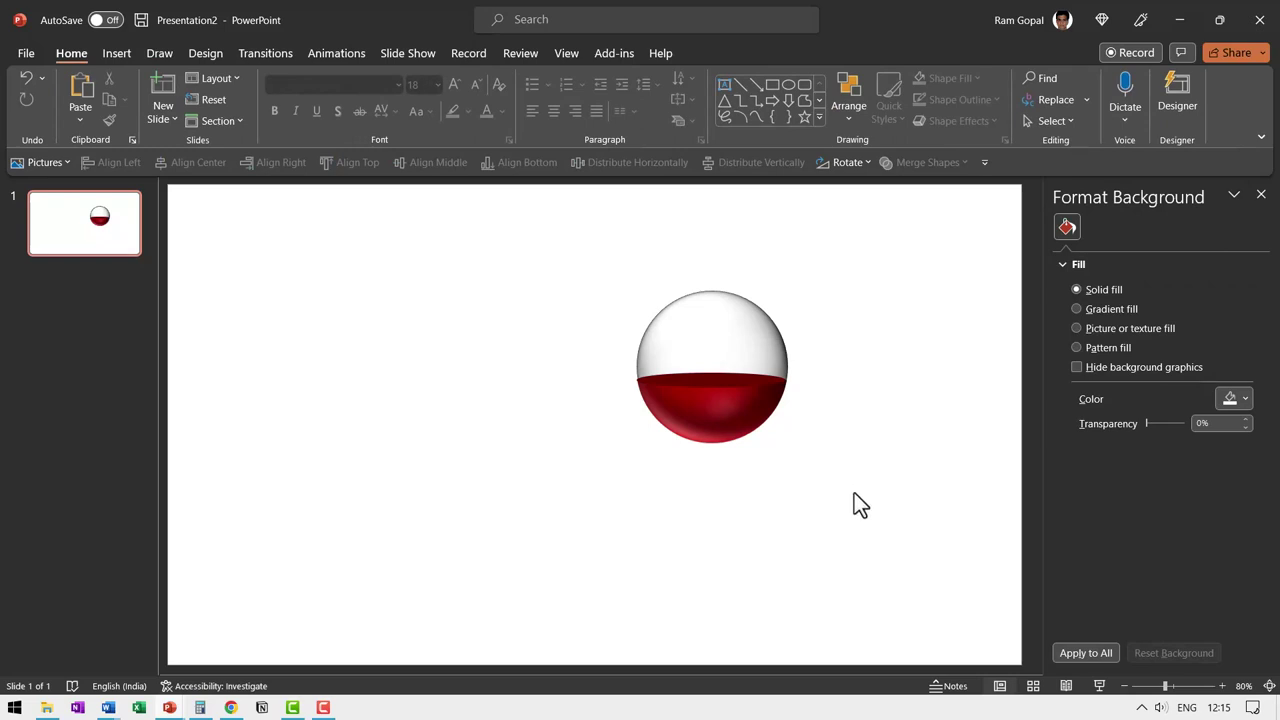
Step: Select all parts of the half-filled sphere and move them together down and to the left, near the slide's centre
drag(890, 536, 543, 236)
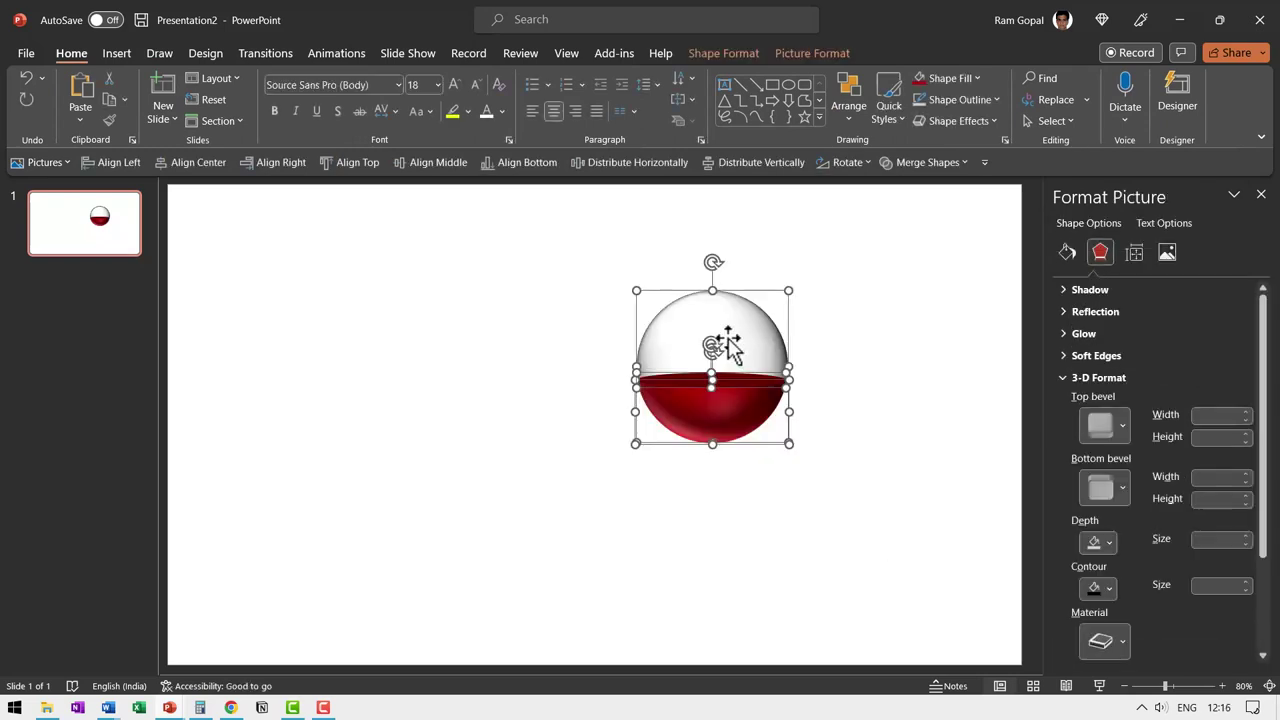
drag(728, 338, 578, 430)
click(795, 555)
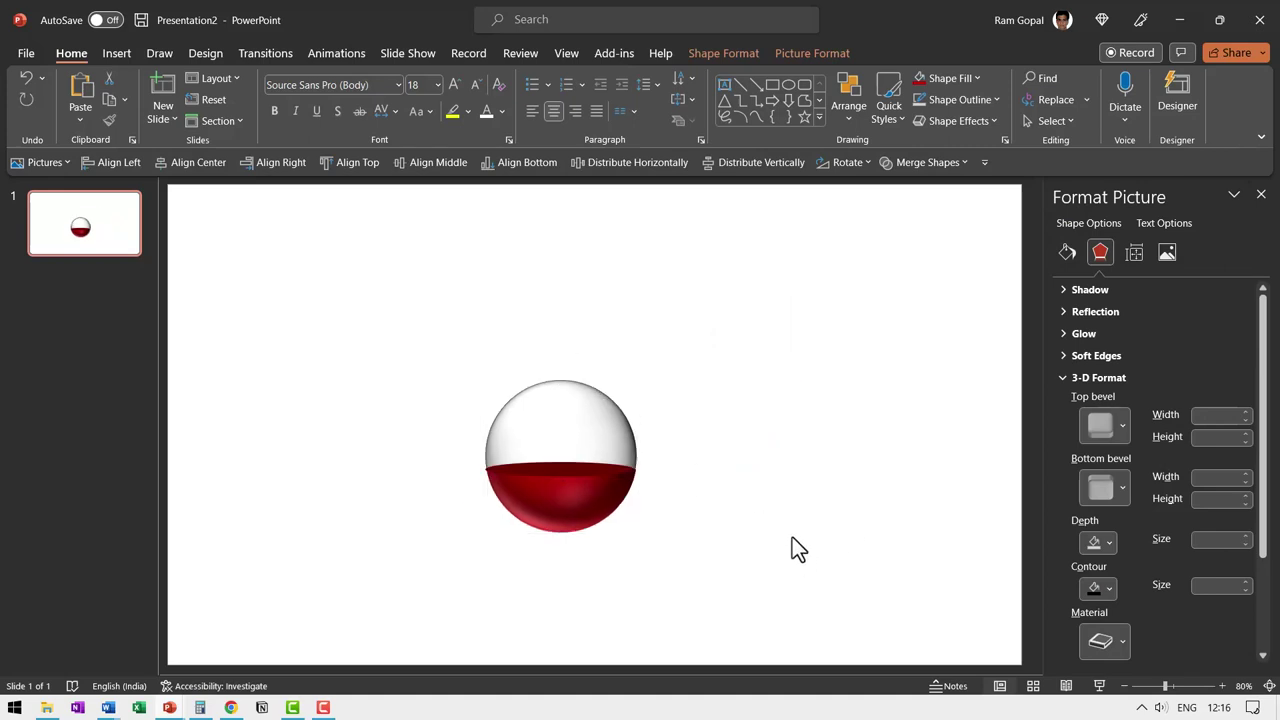
Step: Draw a flat ellipse about 6.54 by 1.16 cm to the right of the sphere and give it a Path gradient fill
click(788, 85)
drag(743, 407, 907, 437)
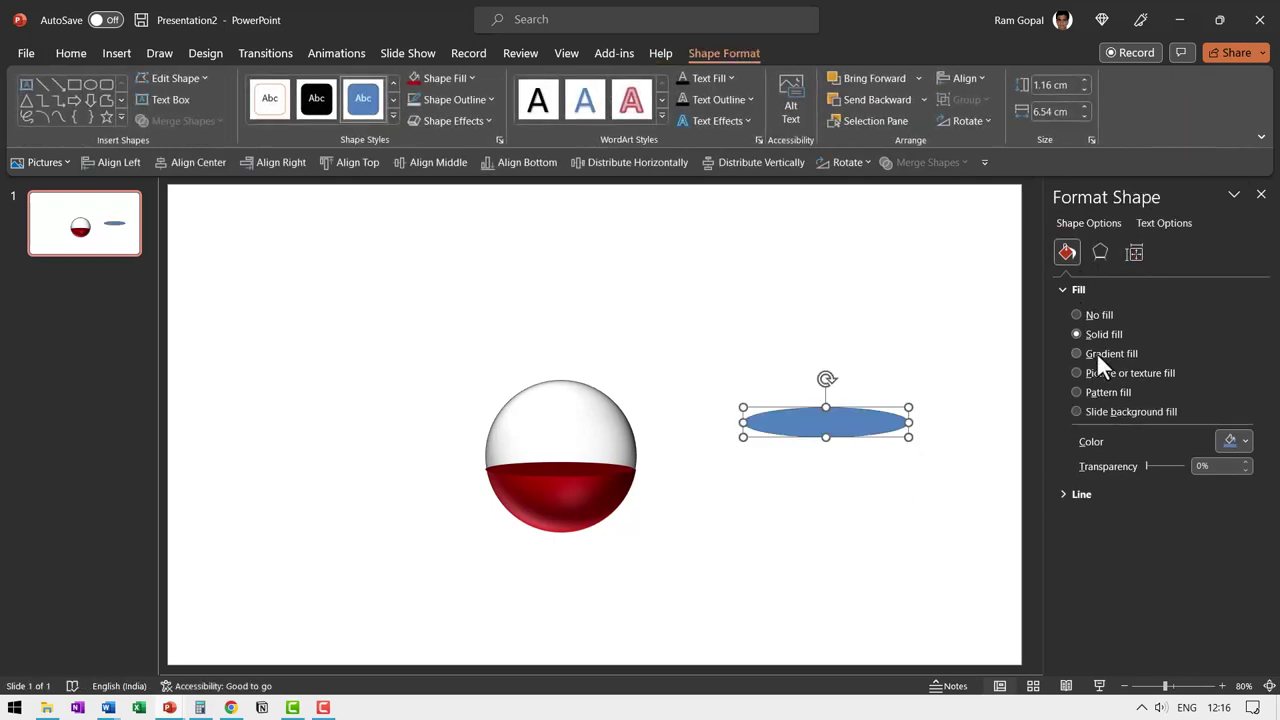
click(1096, 352)
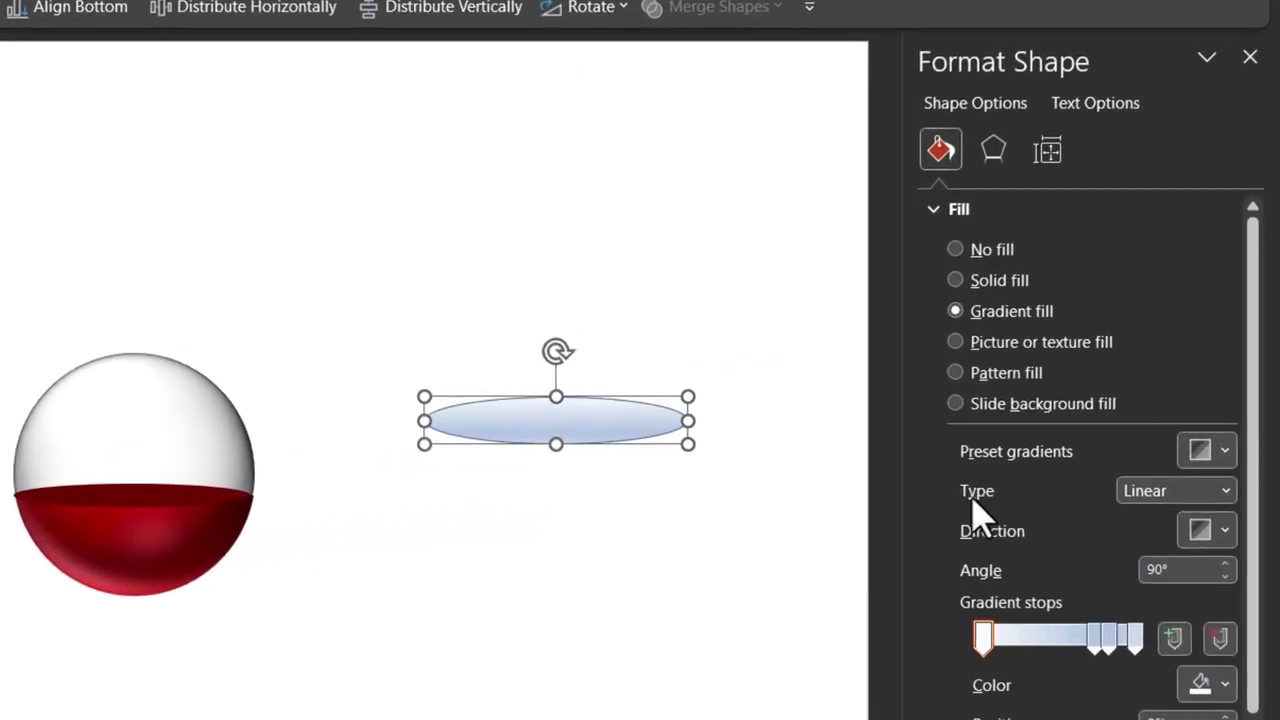
click(1142, 491)
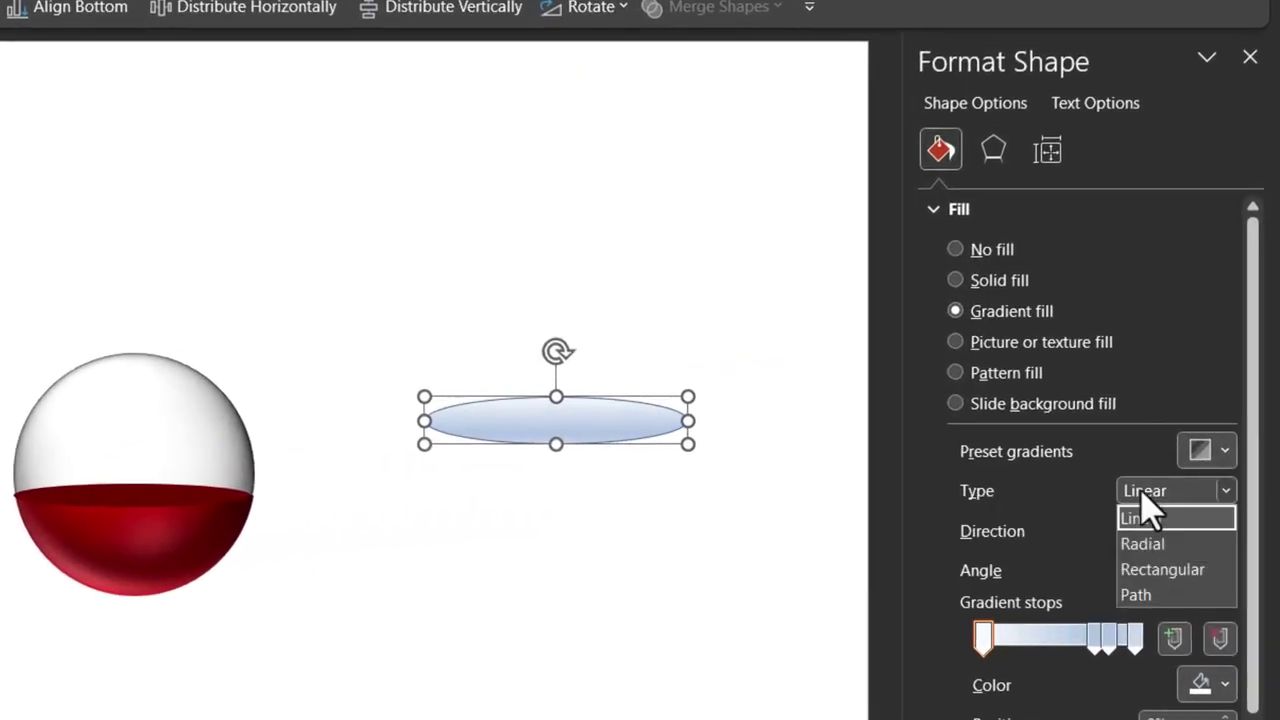
click(1146, 595)
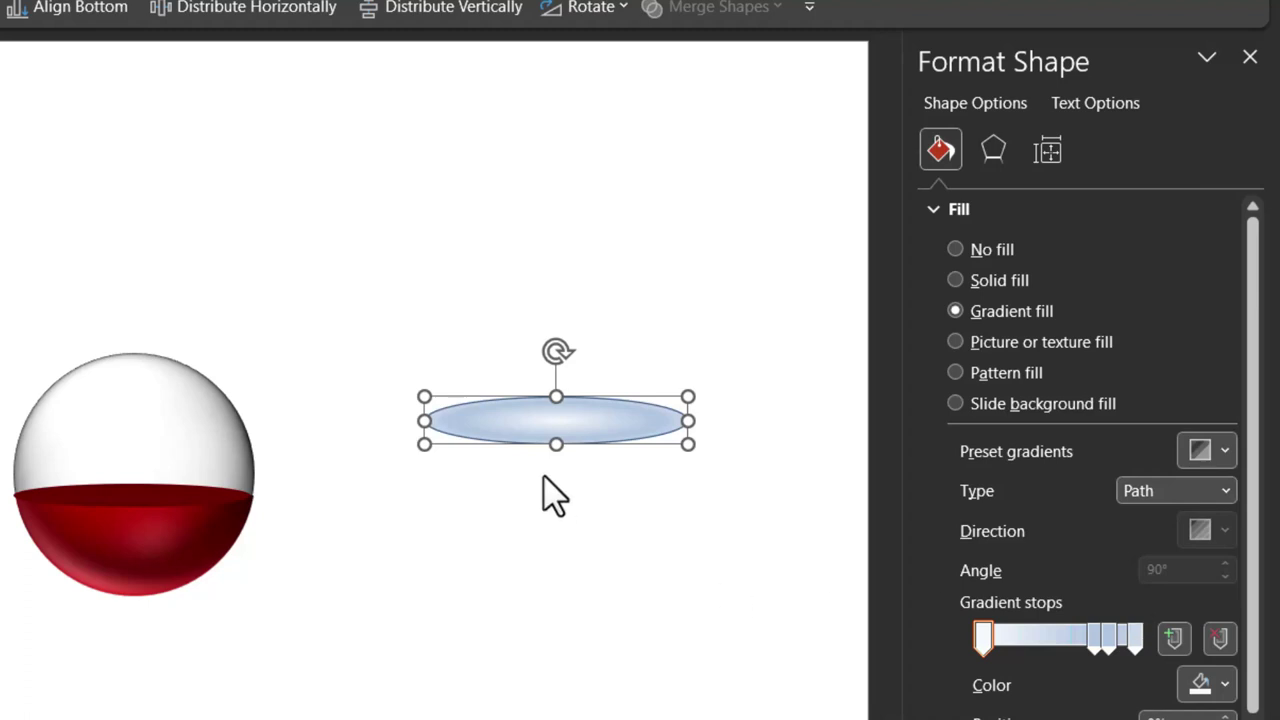
Step: Remove the ellipse's two middle gradient stops and colour the first stop with a near-black theme shade
click(1107, 640)
drag(1104, 643, 1100, 700)
click(1108, 640)
drag(1110, 640, 1100, 690)
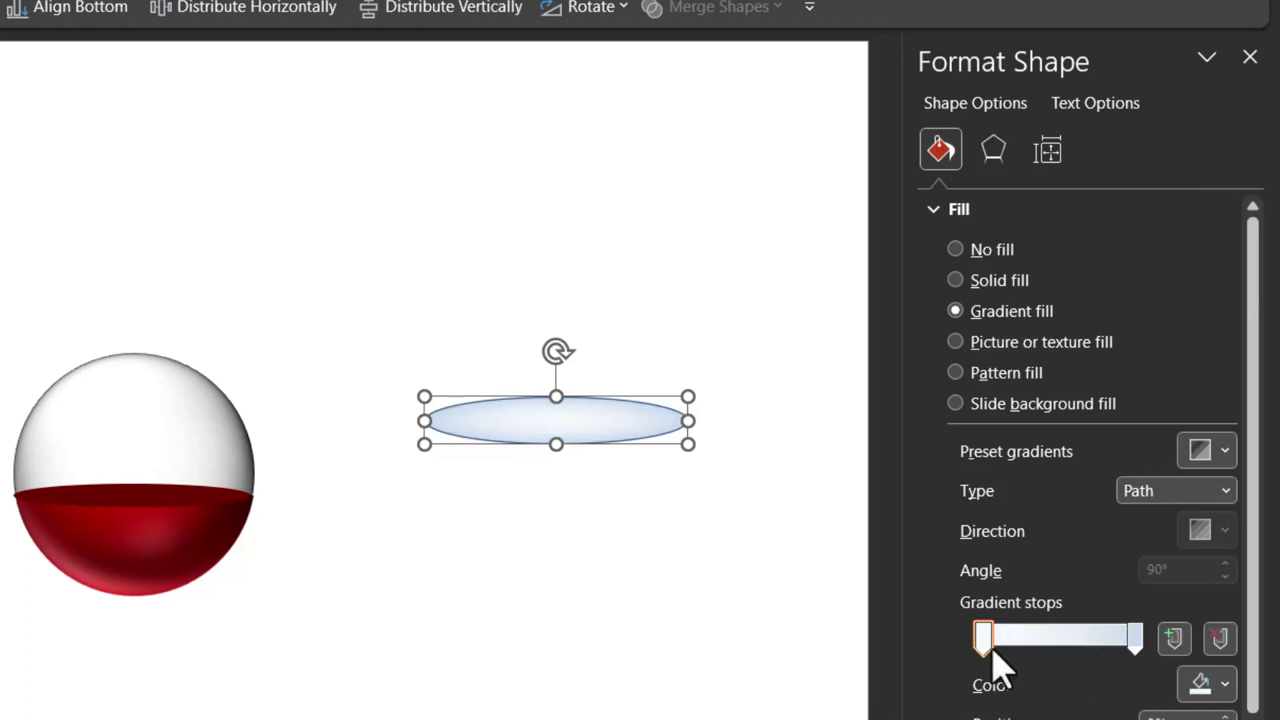
click(1212, 688)
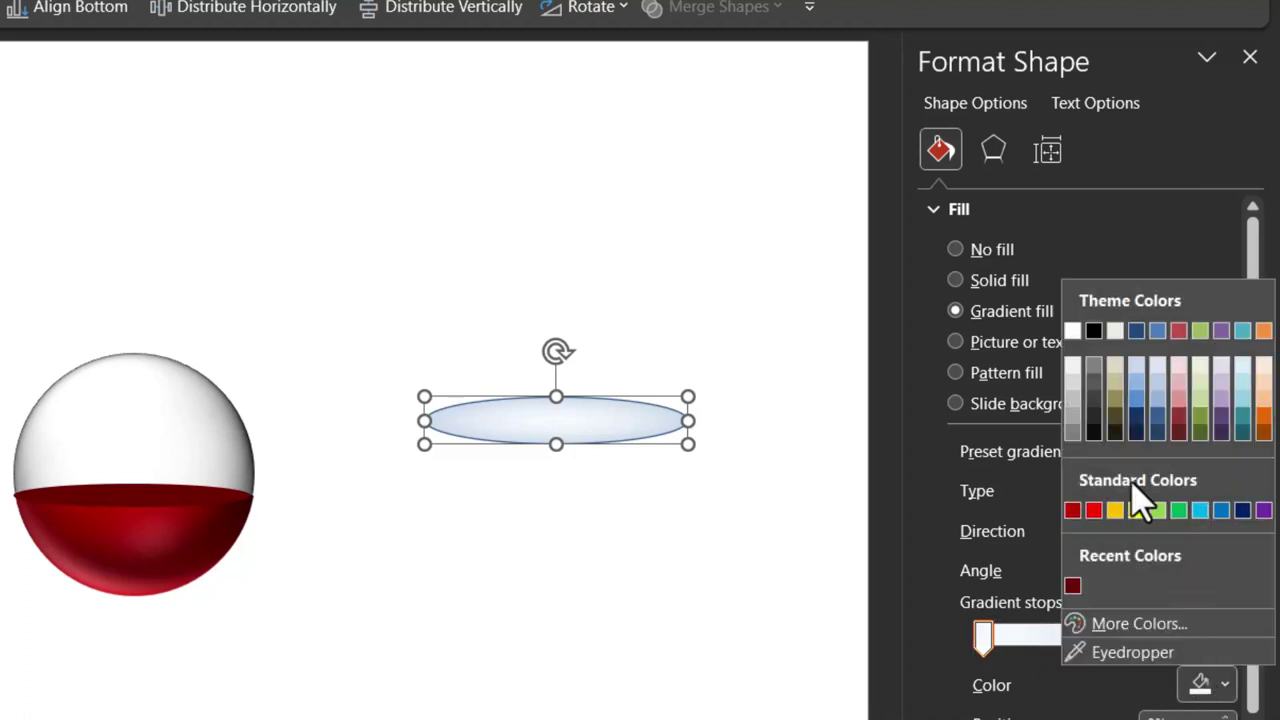
click(1094, 421)
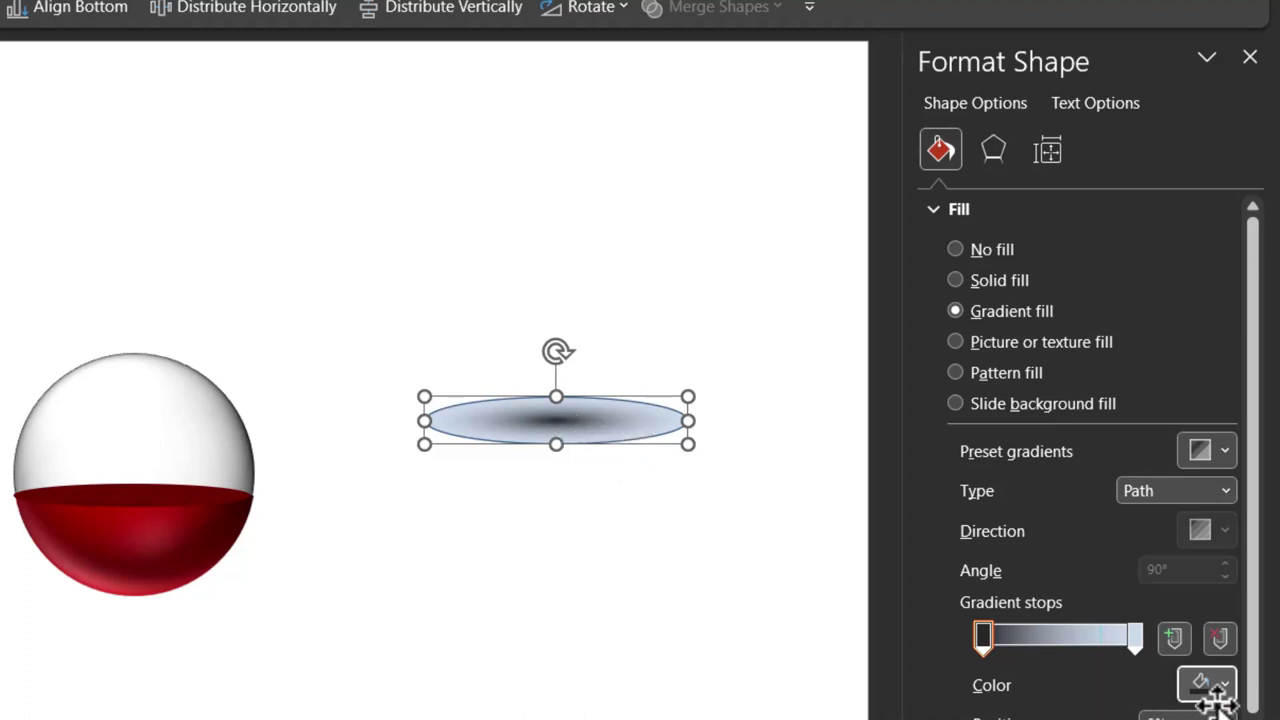
Step: Colour the ellipse's last gradient stop white and set its transparency to 100%
click(1133, 640)
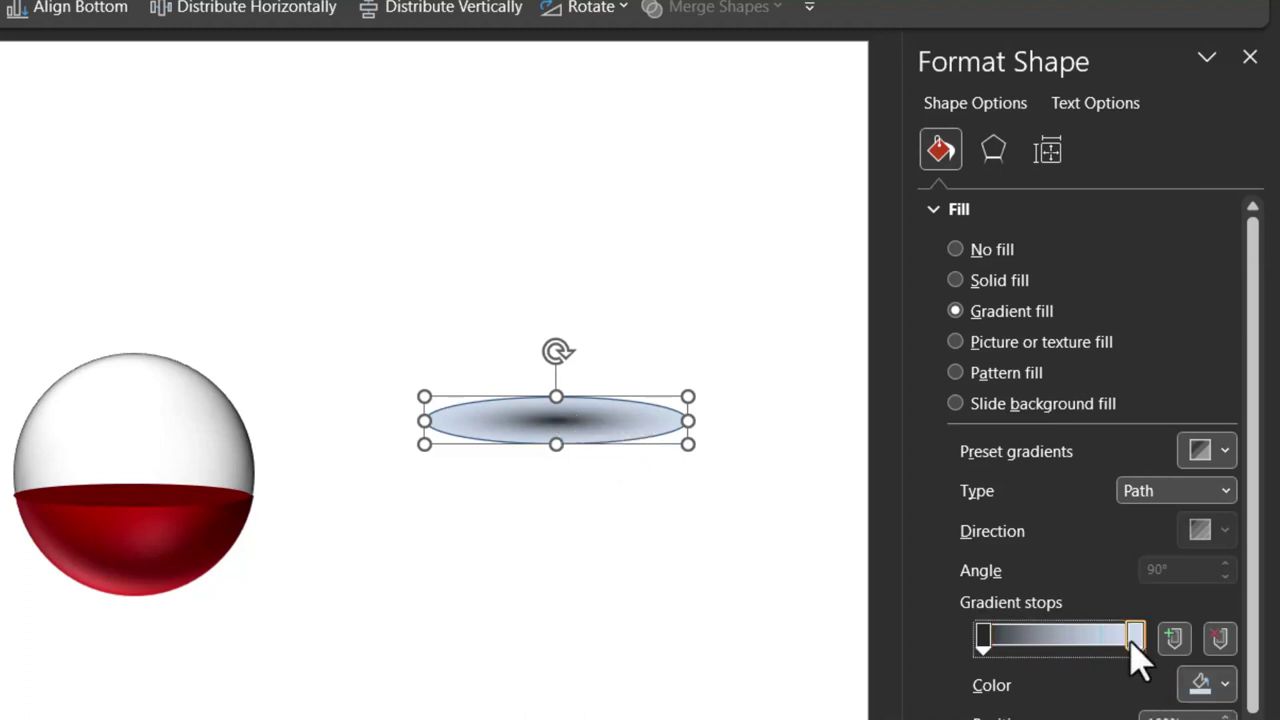
click(1210, 685)
click(1073, 332)
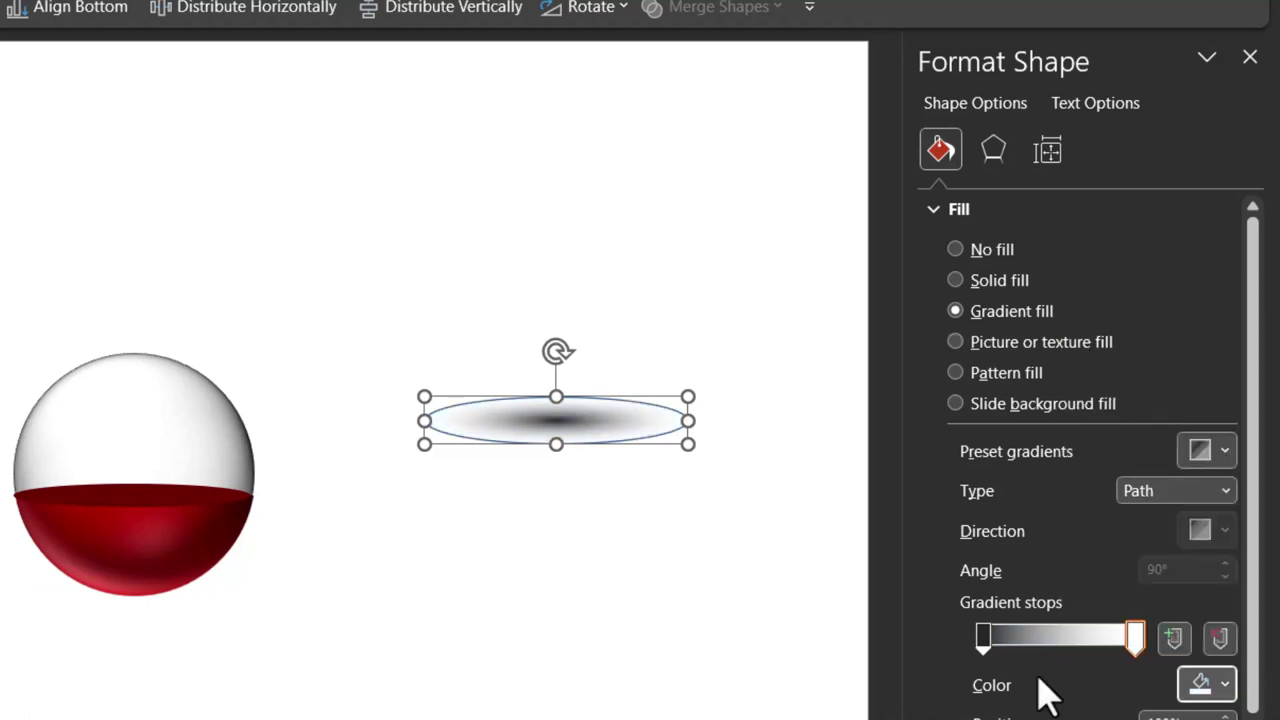
drag(1082, 630, 1206, 634)
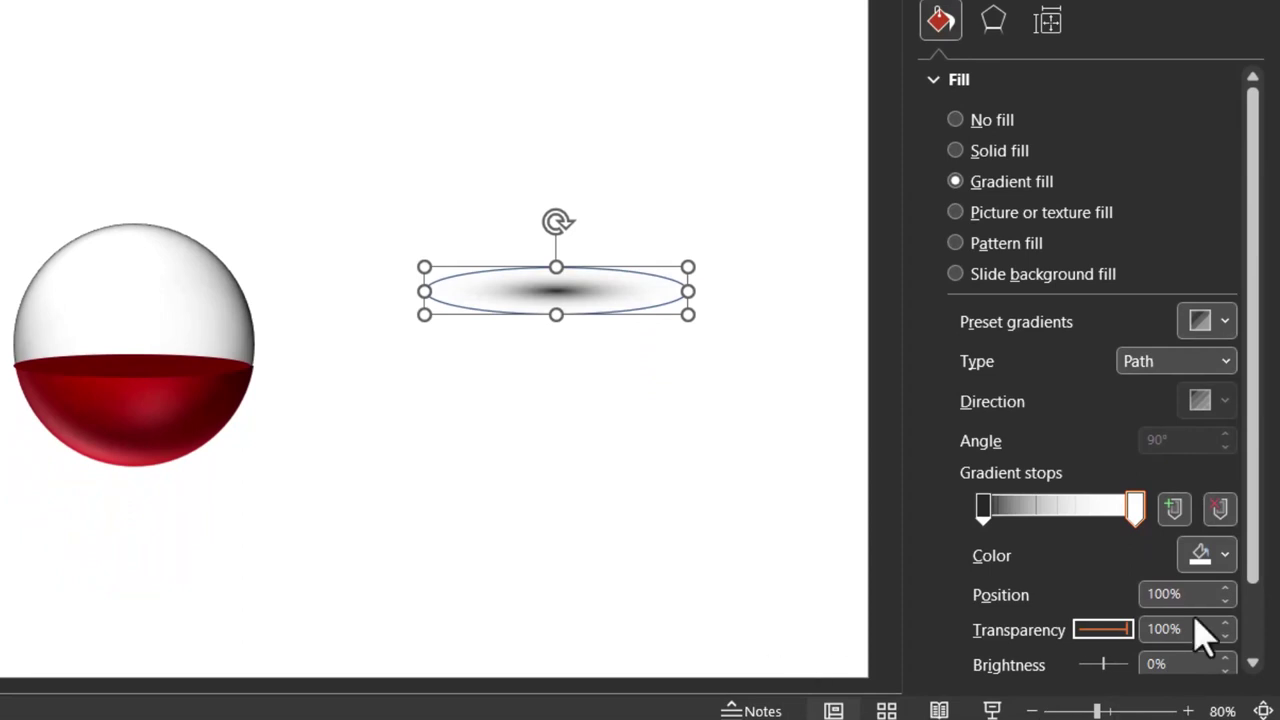
Step: Move the ellipse's dark gradient stop to 30% and remove the ellipse's outline
drag(985, 510, 1043, 523)
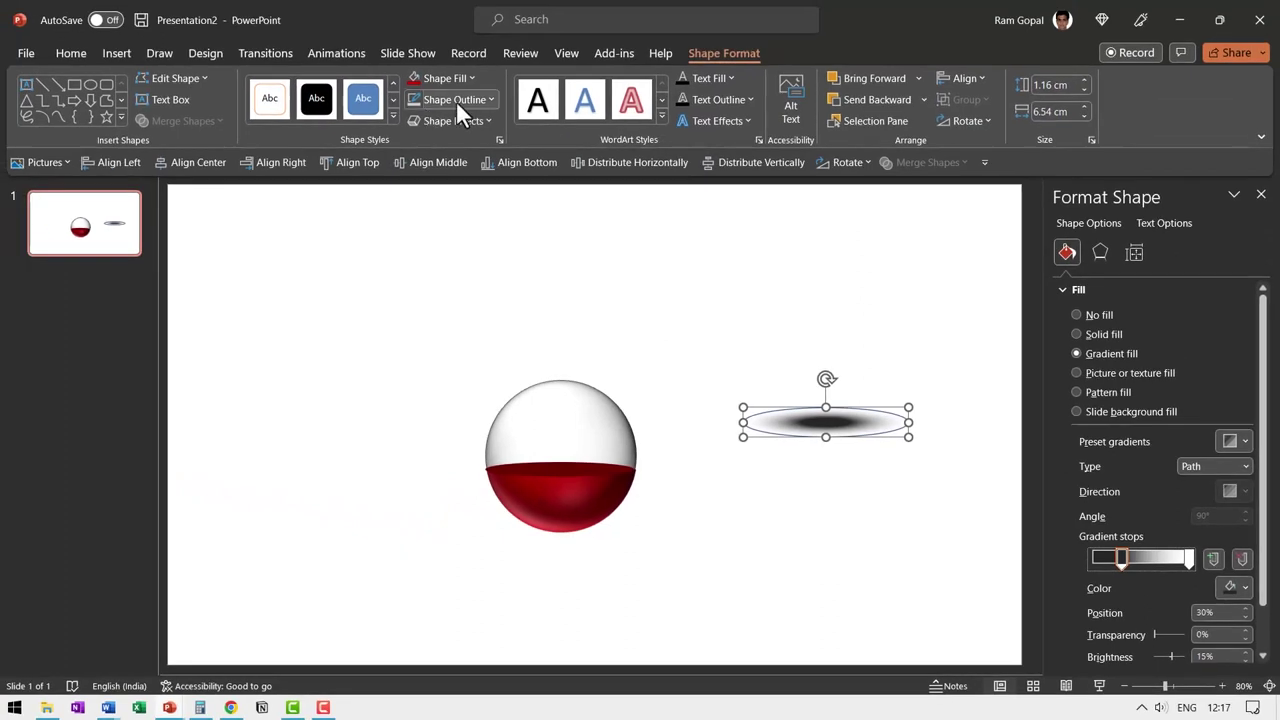
click(456, 100)
click(463, 325)
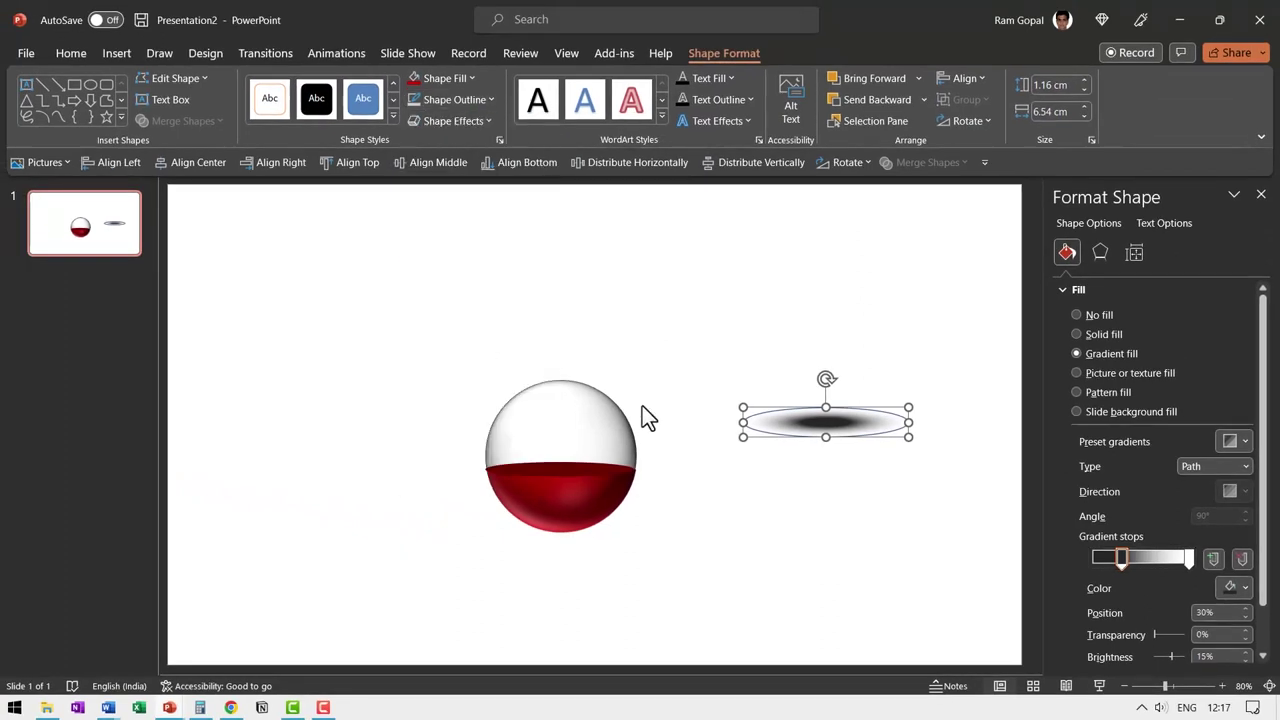
Step: Place the gradient ellipse under the base of the sphere and send it to the back as a shadow
drag(829, 418, 563, 532)
right_click(564, 531)
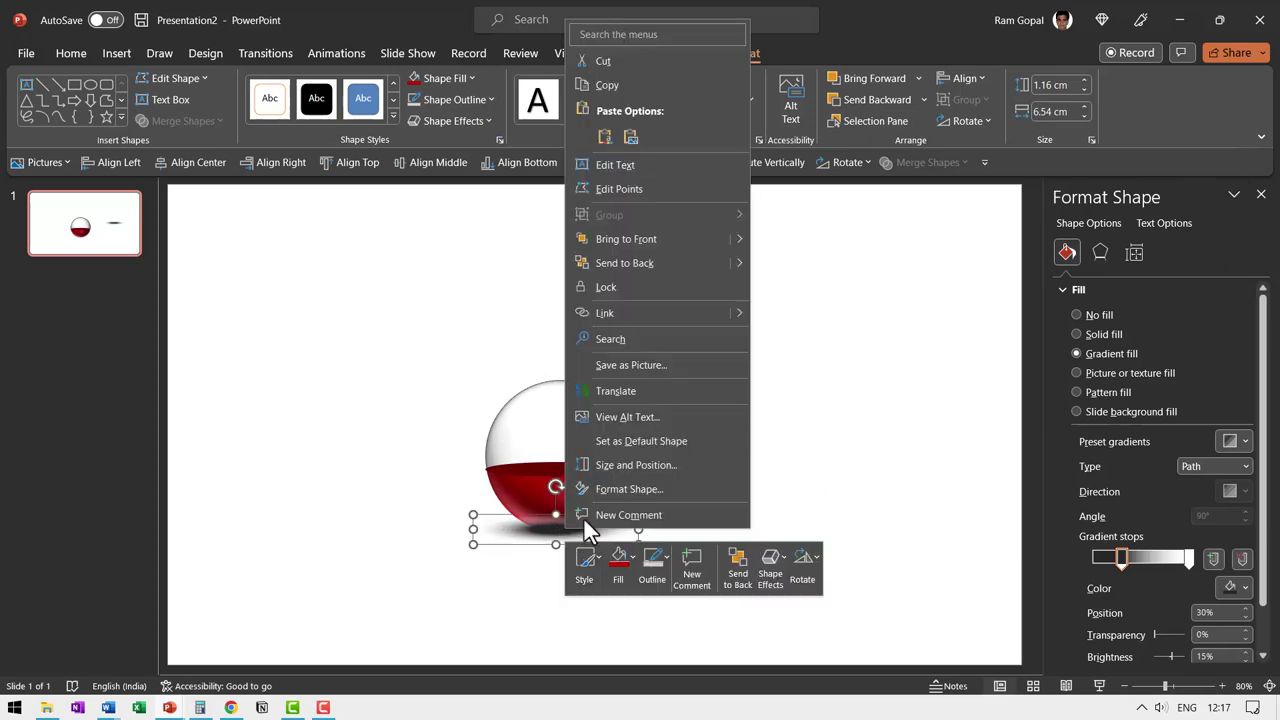
click(634, 263)
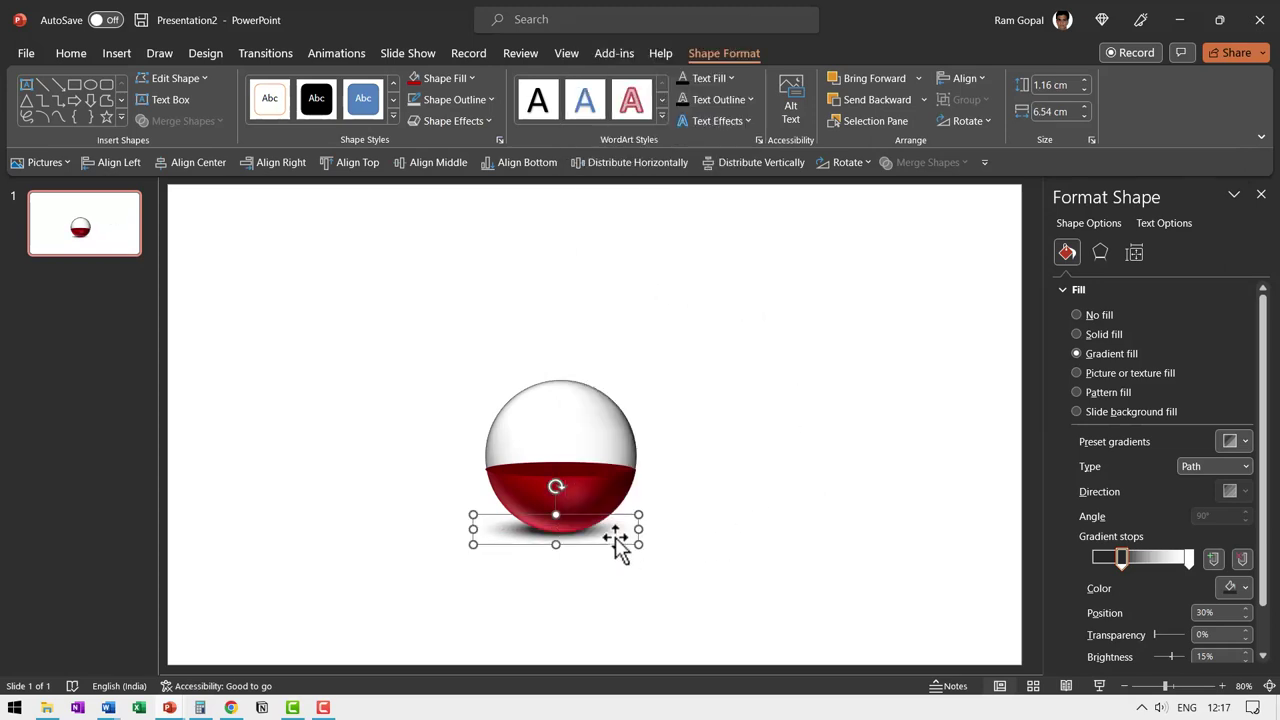
click(860, 600)
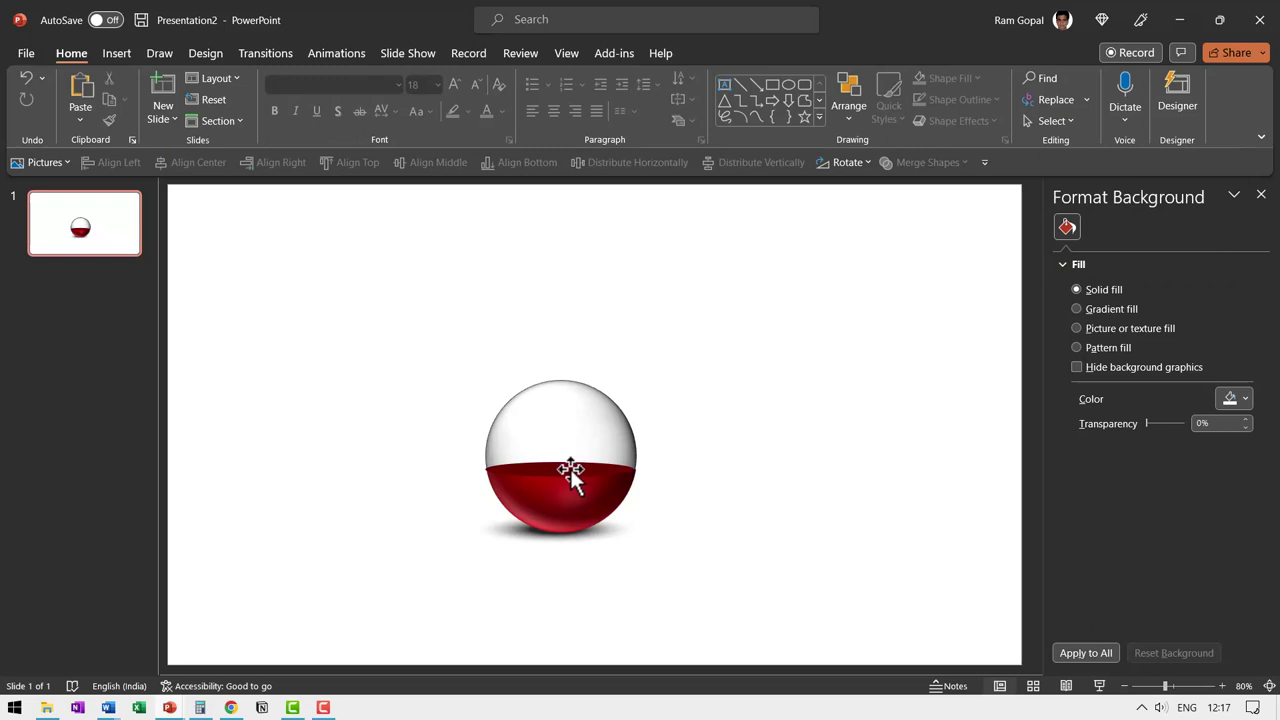
Step: Raise the dark red surface ellipse and extend the red liquid picture's crop upward to meet it, about 3.91 cm high
drag(570, 469, 571, 428)
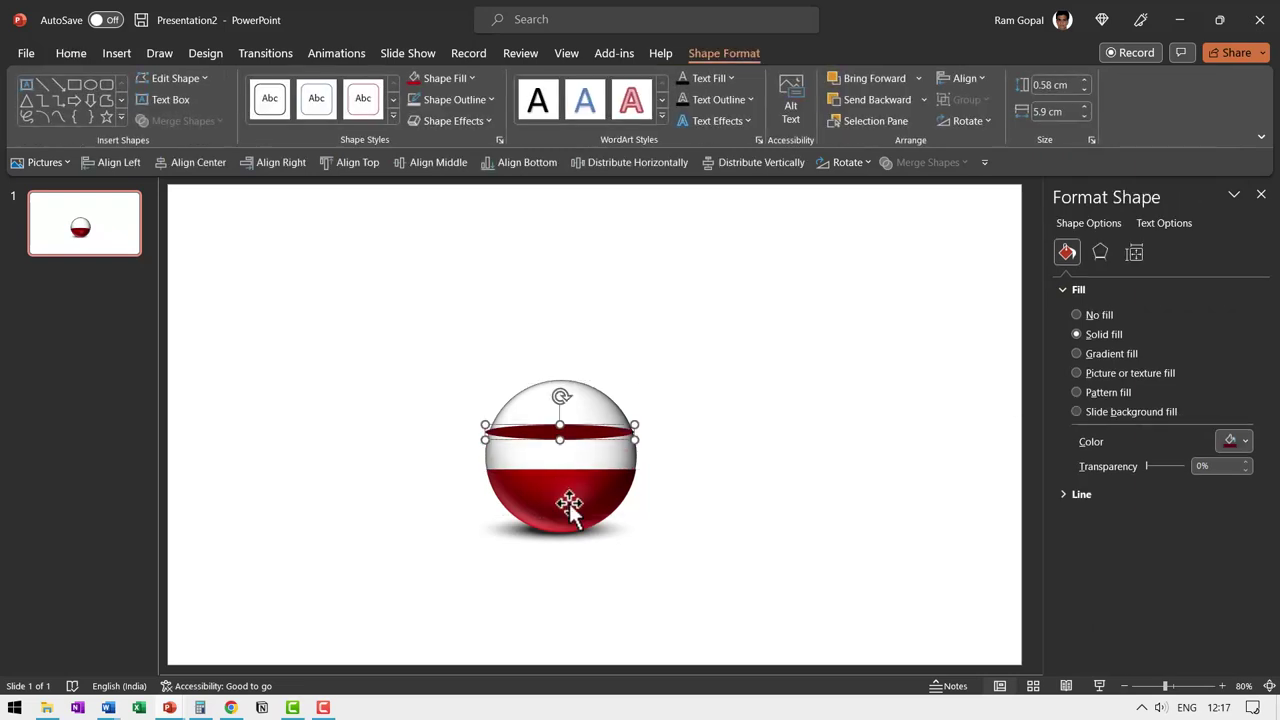
click(569, 505)
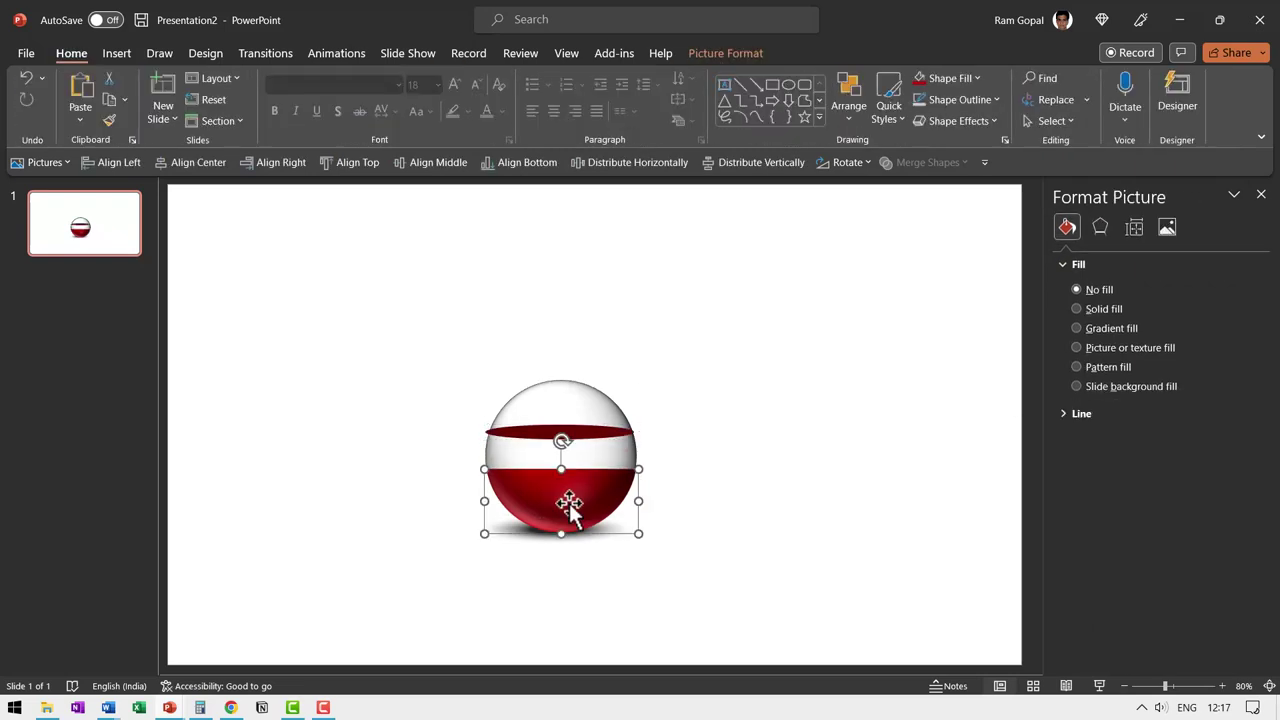
click(762, 54)
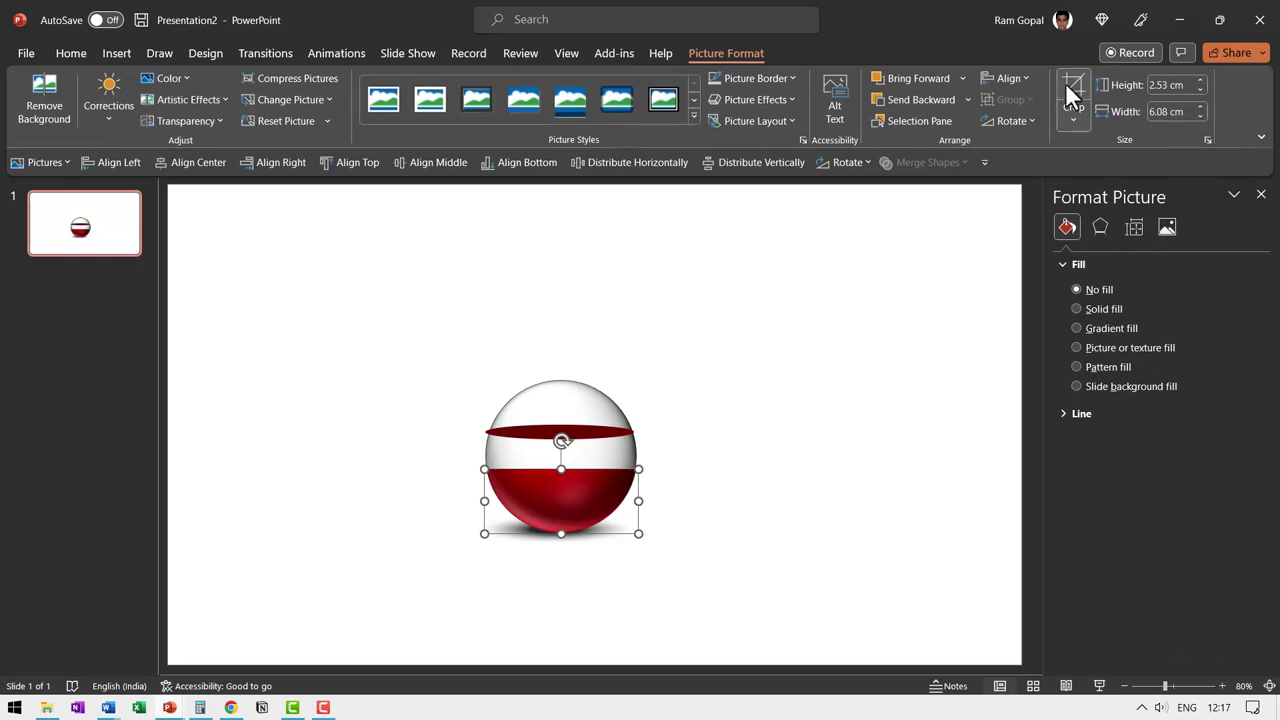
click(1066, 86)
drag(558, 466, 566, 440)
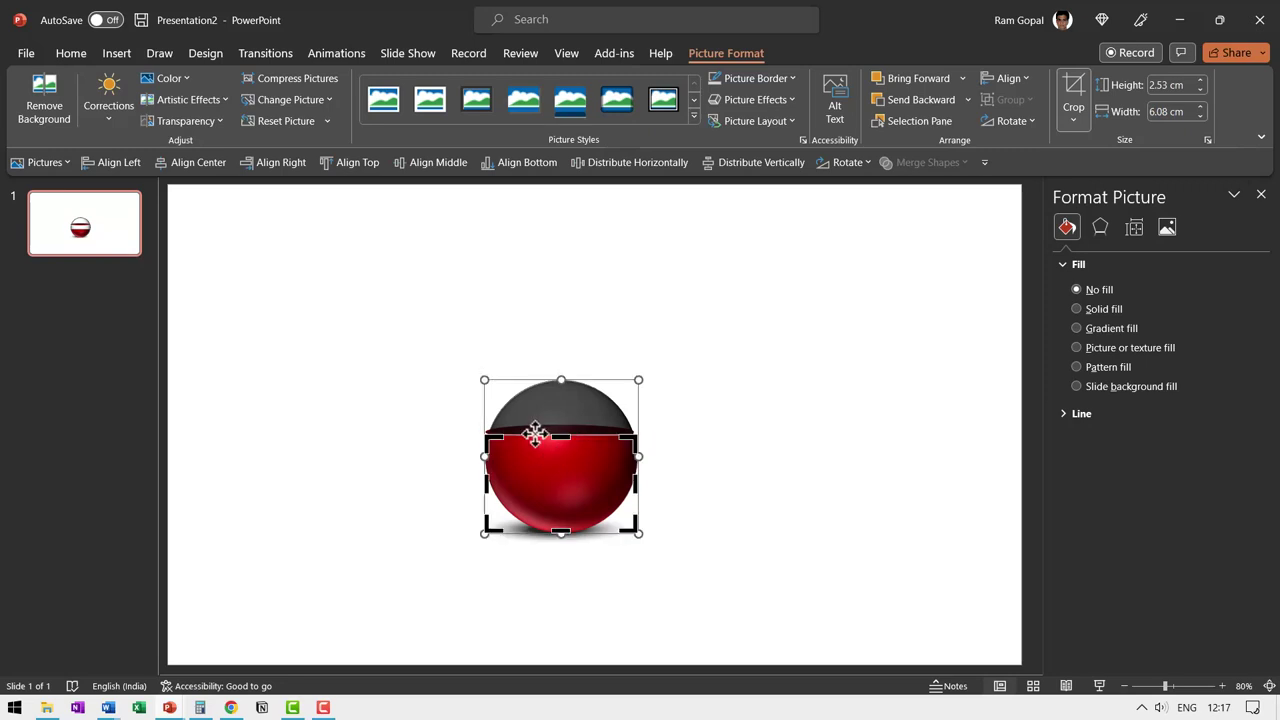
click(435, 423)
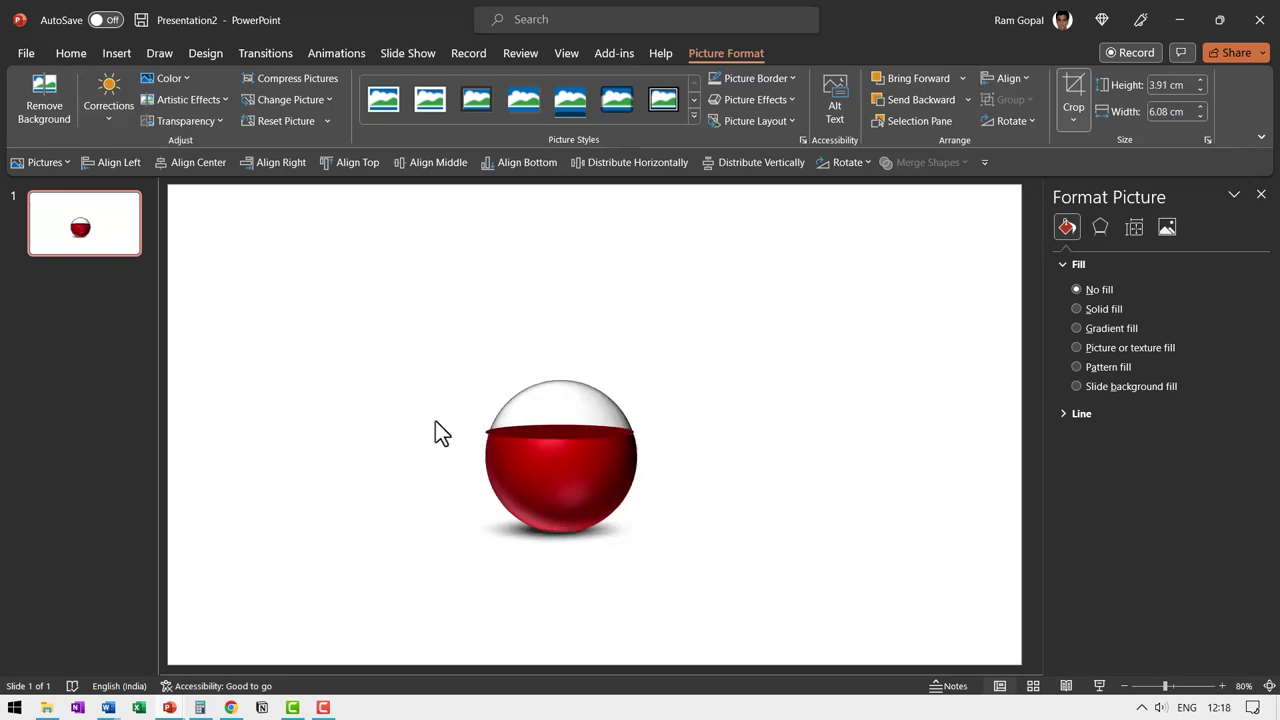
Step: Set the liquid surface ellipse's width to 5.8 cm and centre it on the top edge of the red liquid
click(540, 431)
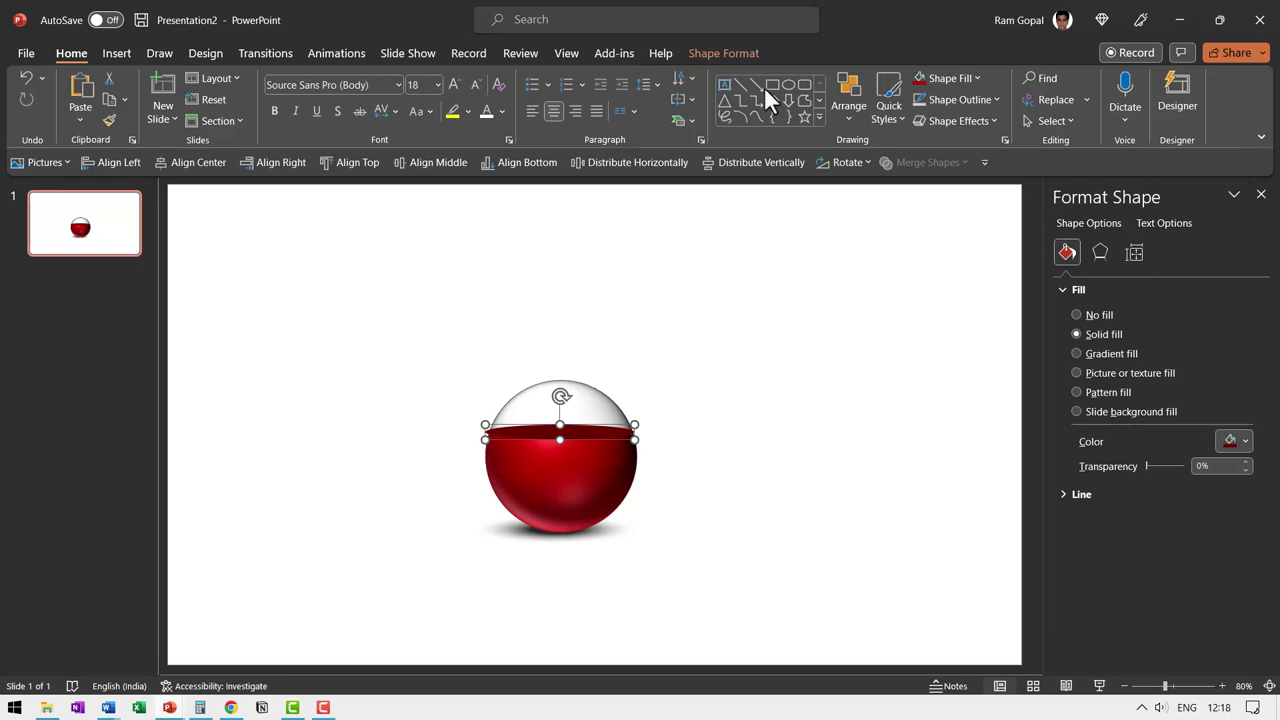
click(741, 53)
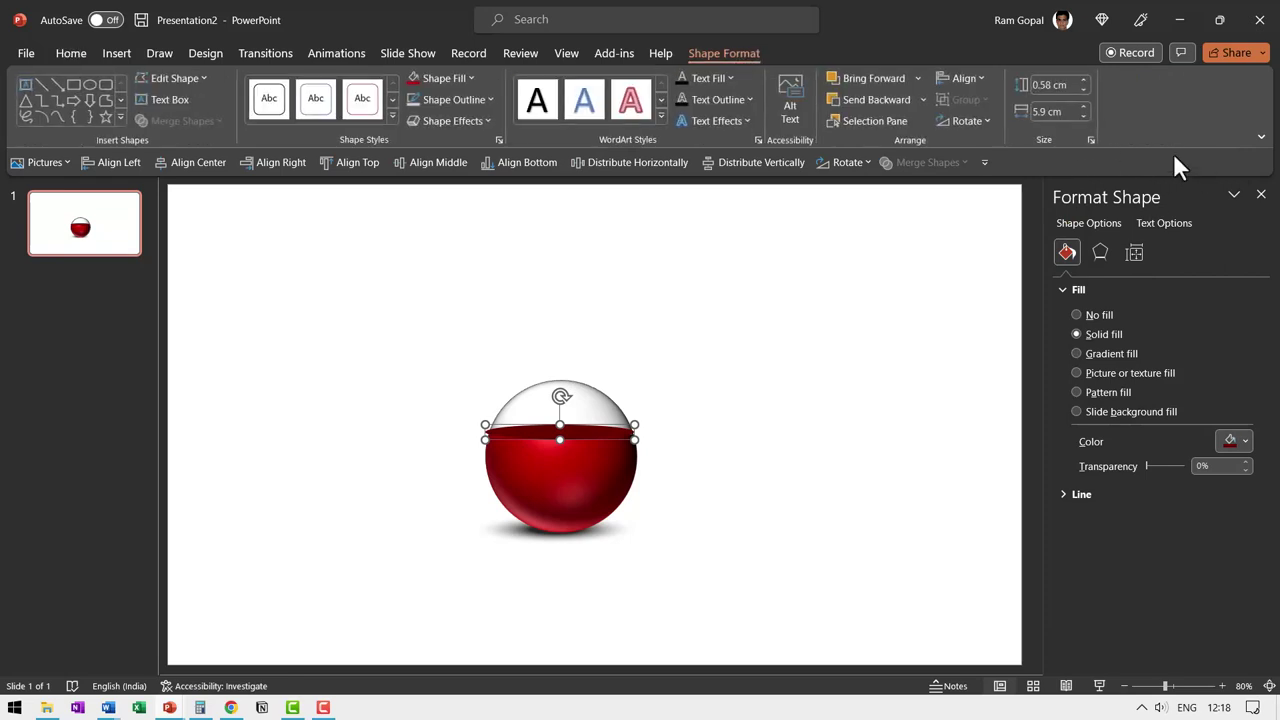
click(1083, 115)
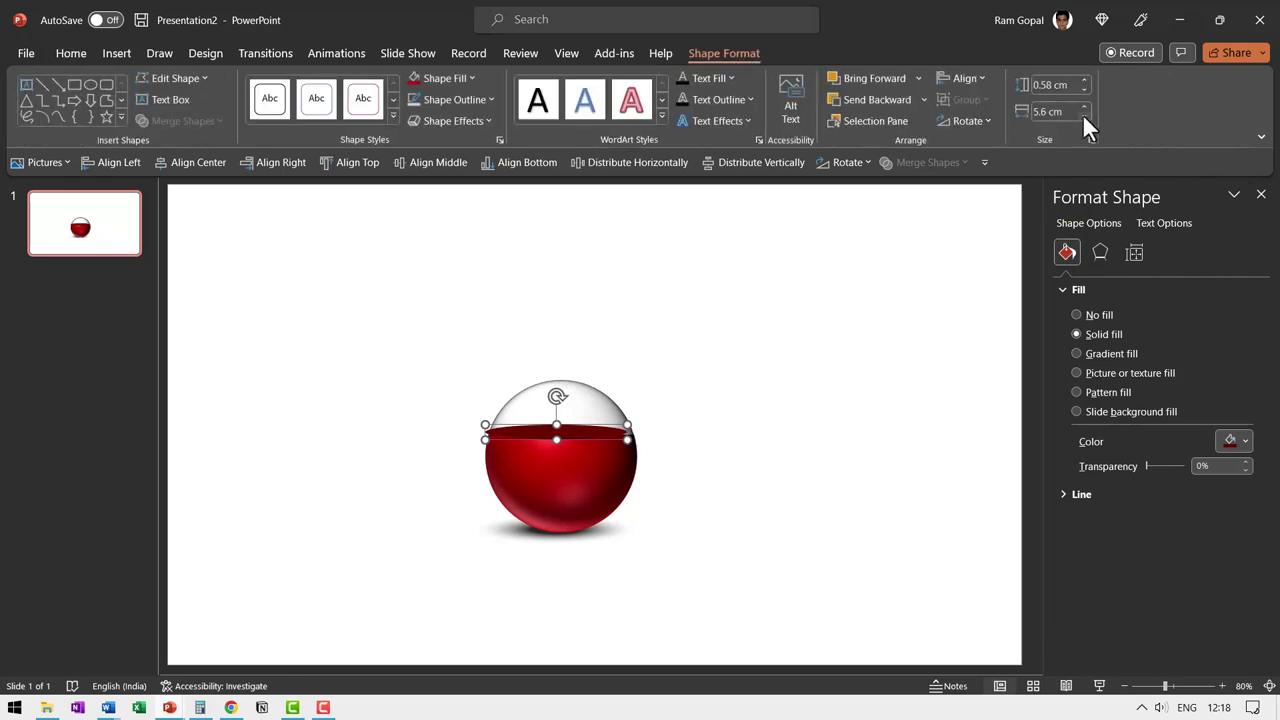
drag(595, 440, 591, 436)
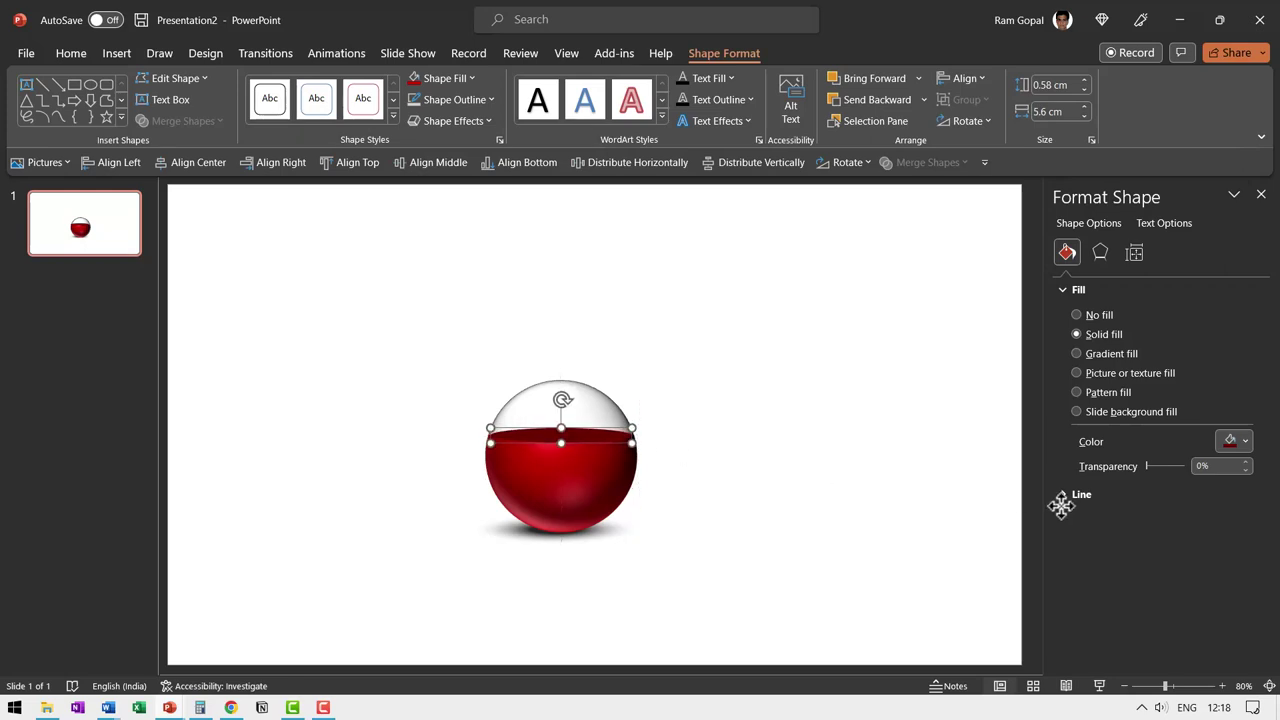
click(1083, 106)
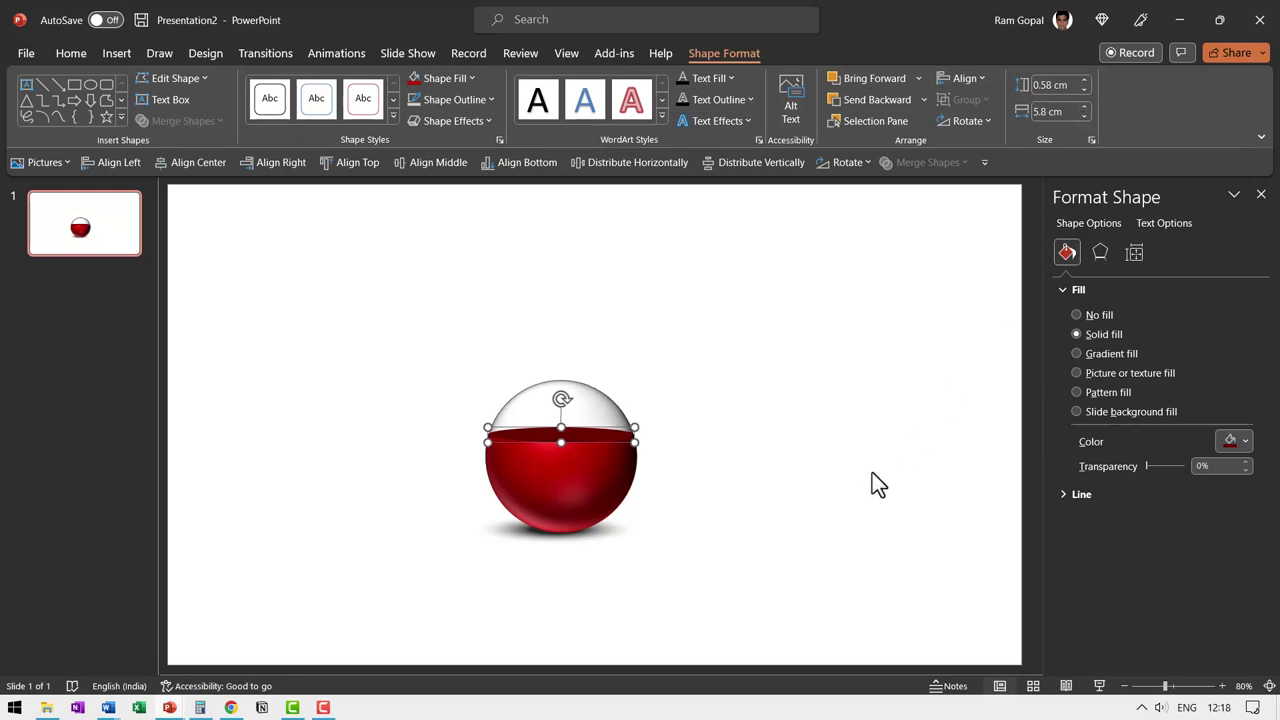
click(851, 487)
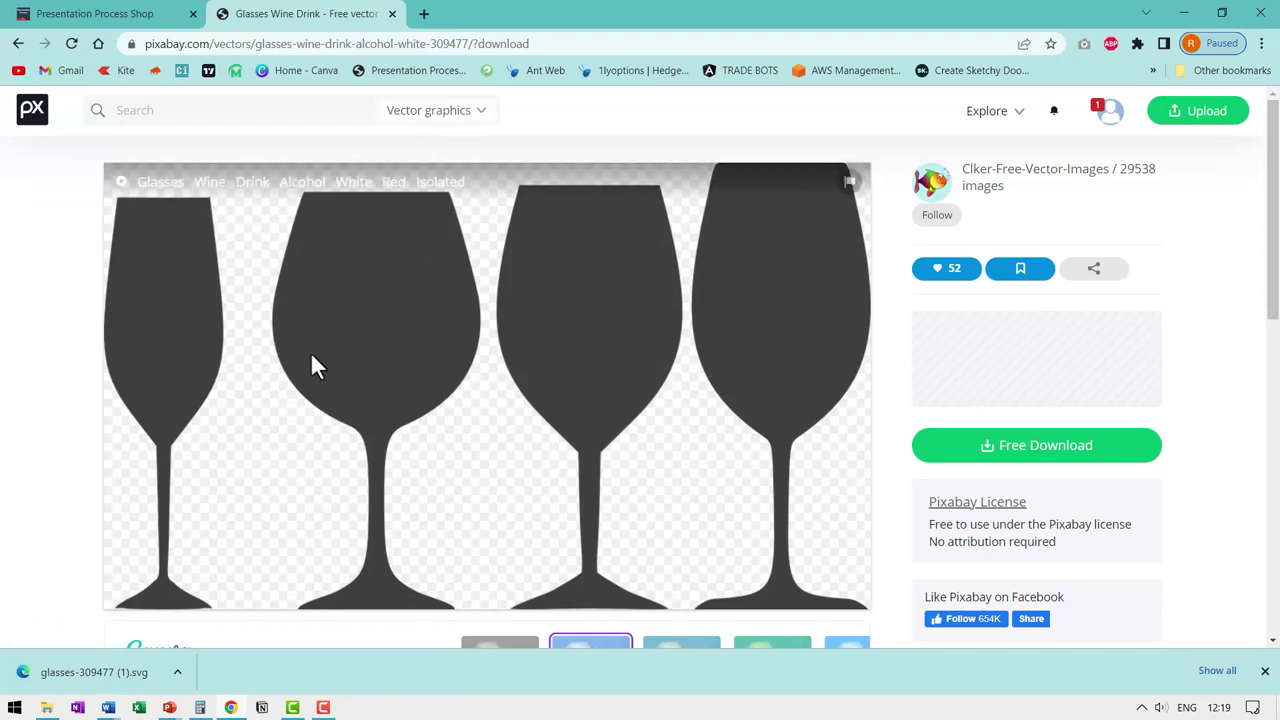
Step: Download the Pixabay wine glasses as an SVG vector graphic, then switch to PowerPoint and paste the glasses onto the slide
click(1055, 453)
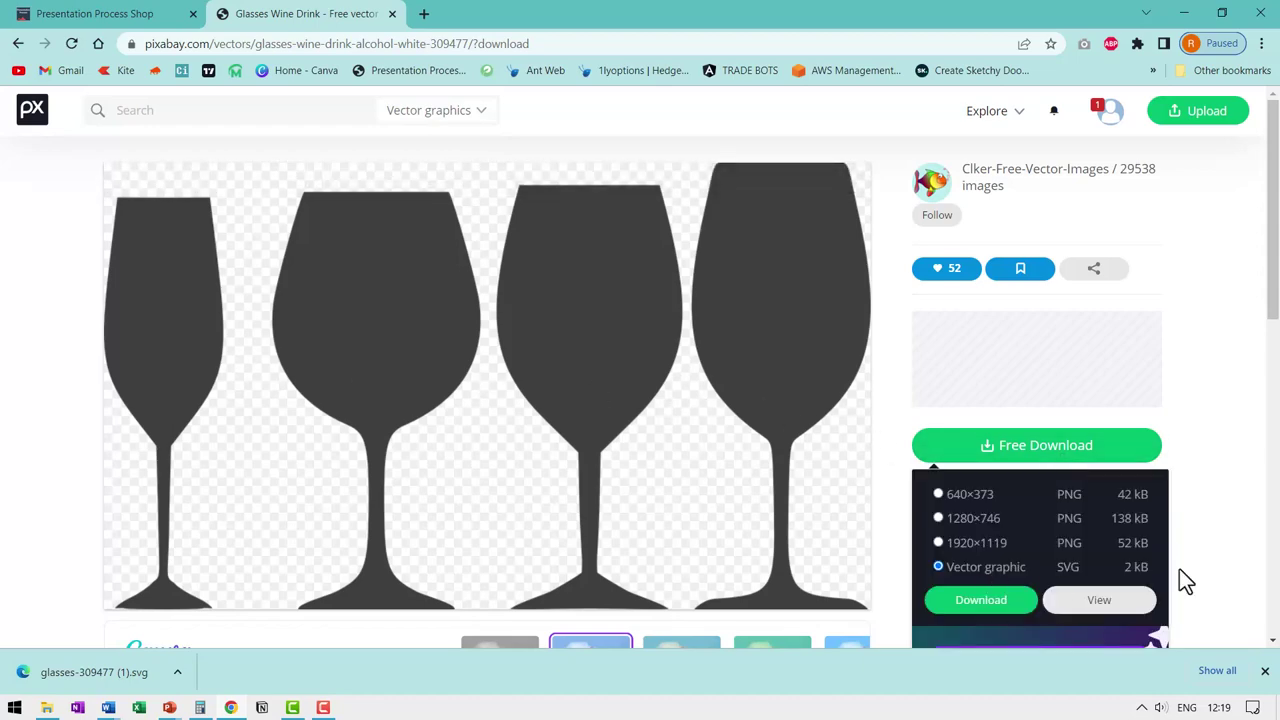
click(980, 601)
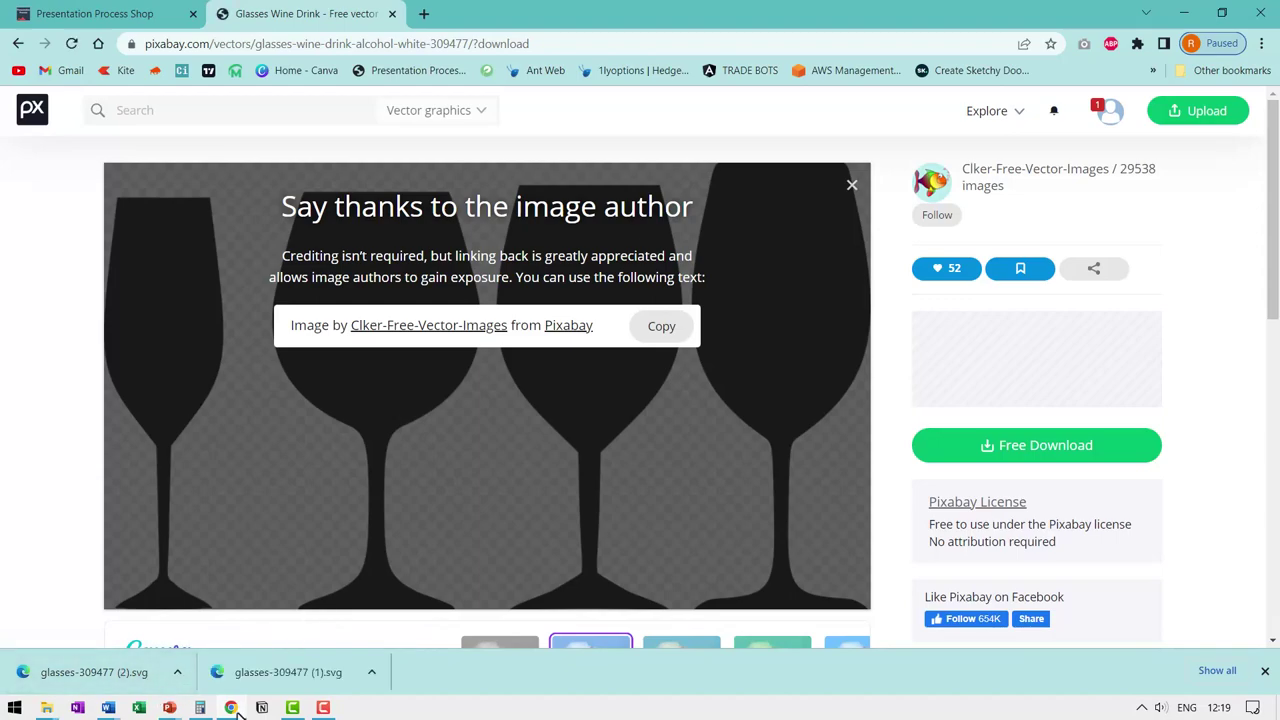
mouse_move(169, 707)
click(475, 650)
right_click(677, 385)
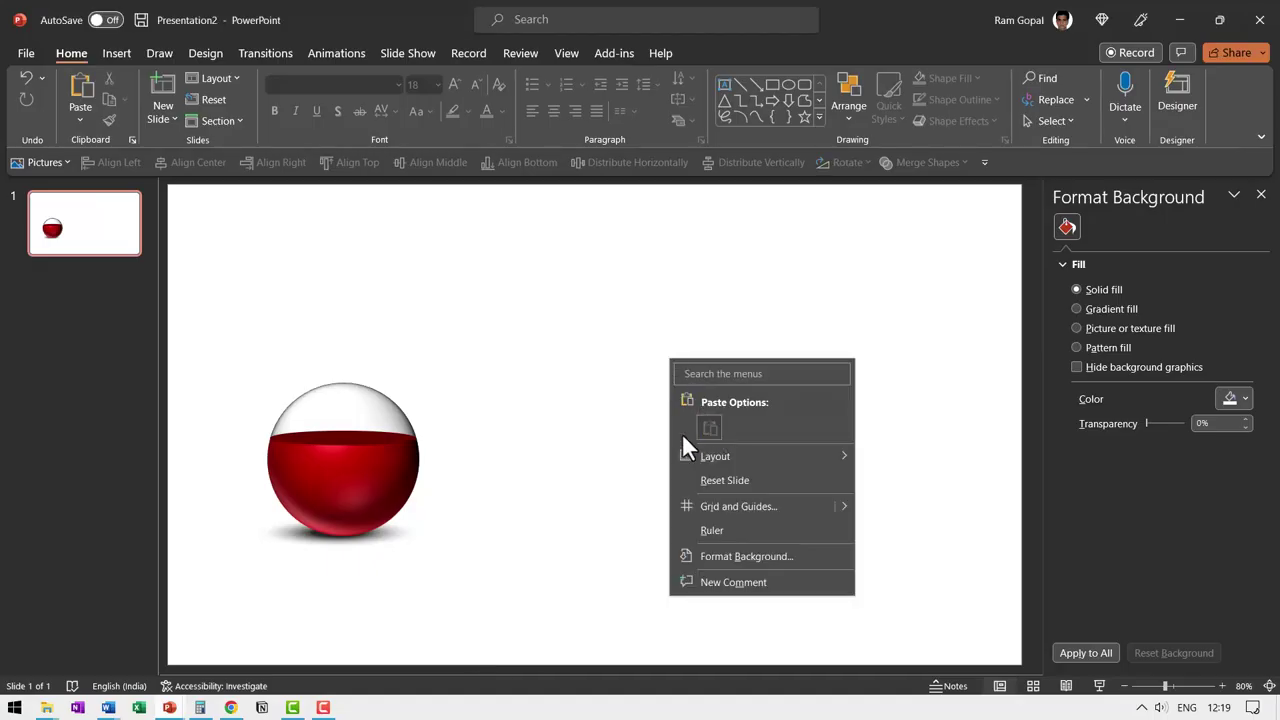
click(709, 427)
Step: Convert the wine glasses graphic to shapes and ungroup it into separate glasses
right_click(600, 430)
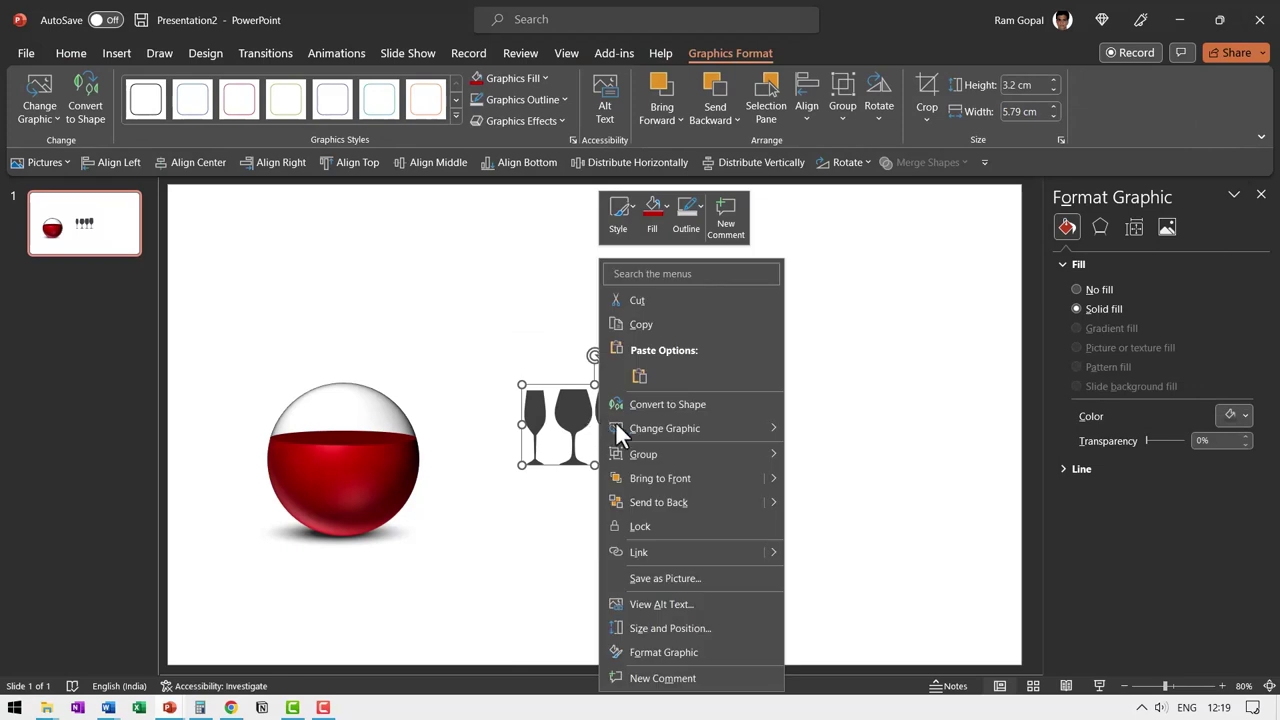
click(690, 406)
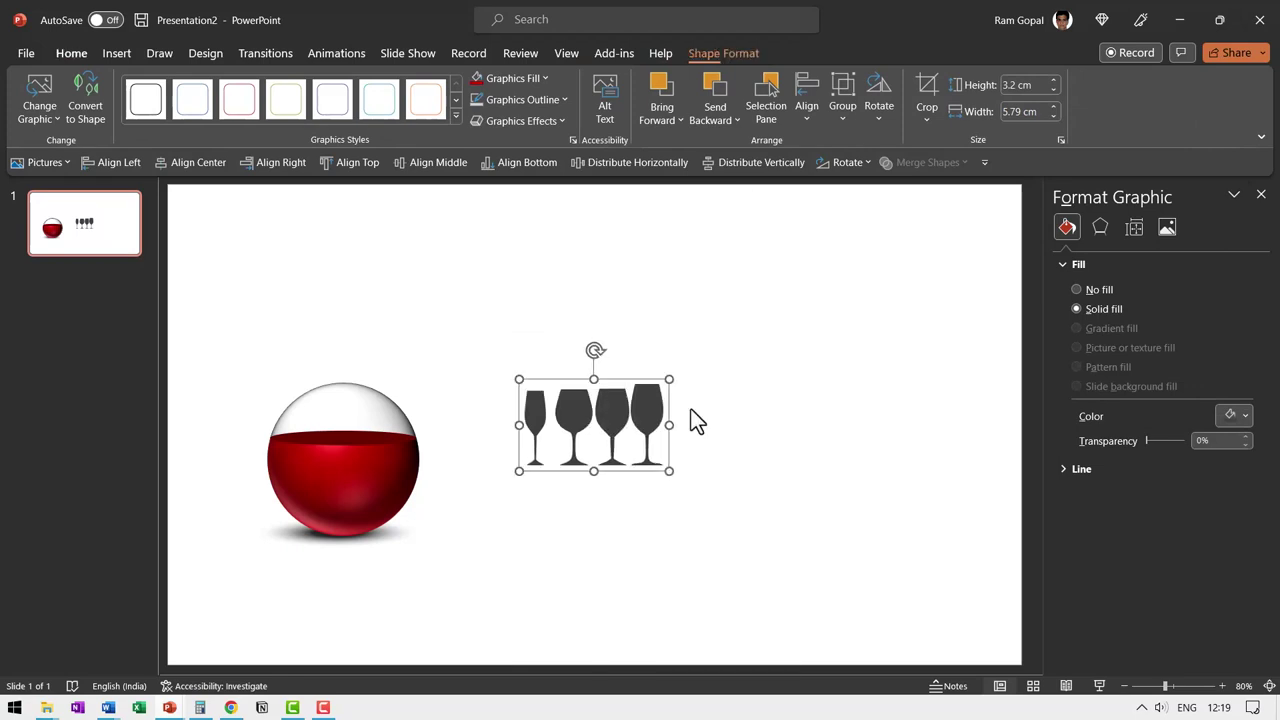
right_click(636, 420)
mouse_move(716, 174)
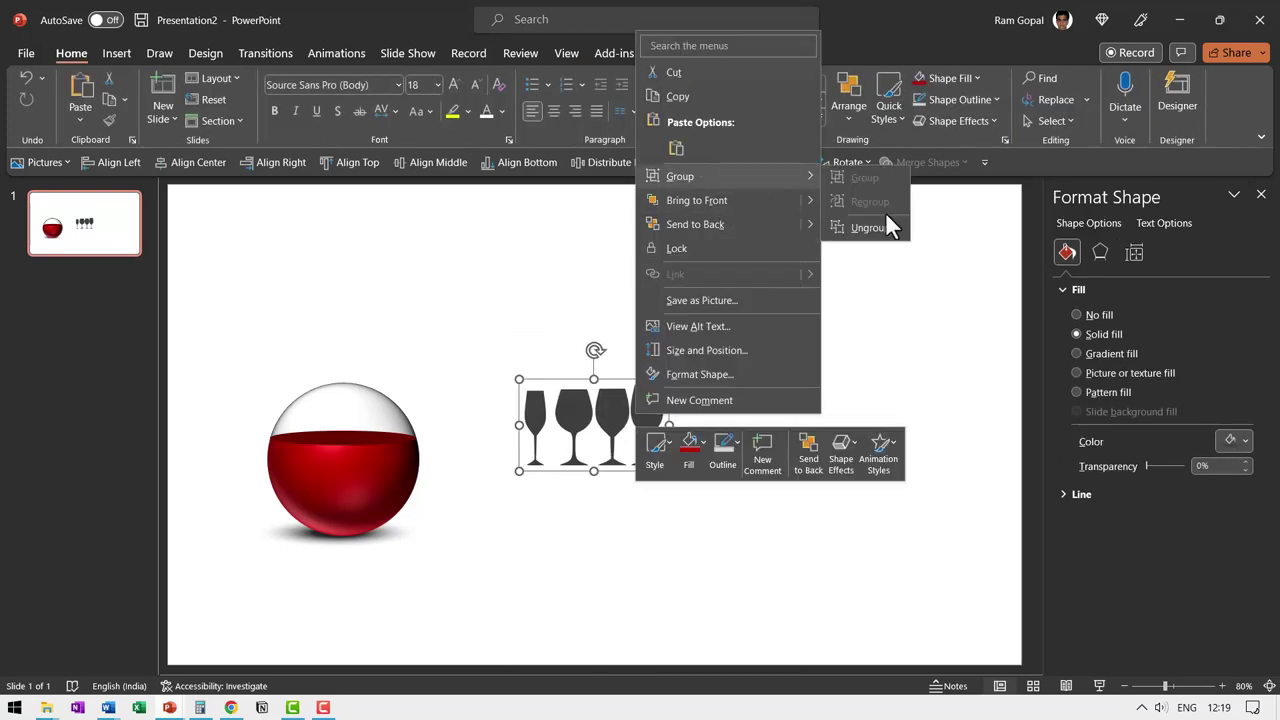
click(890, 228)
click(825, 476)
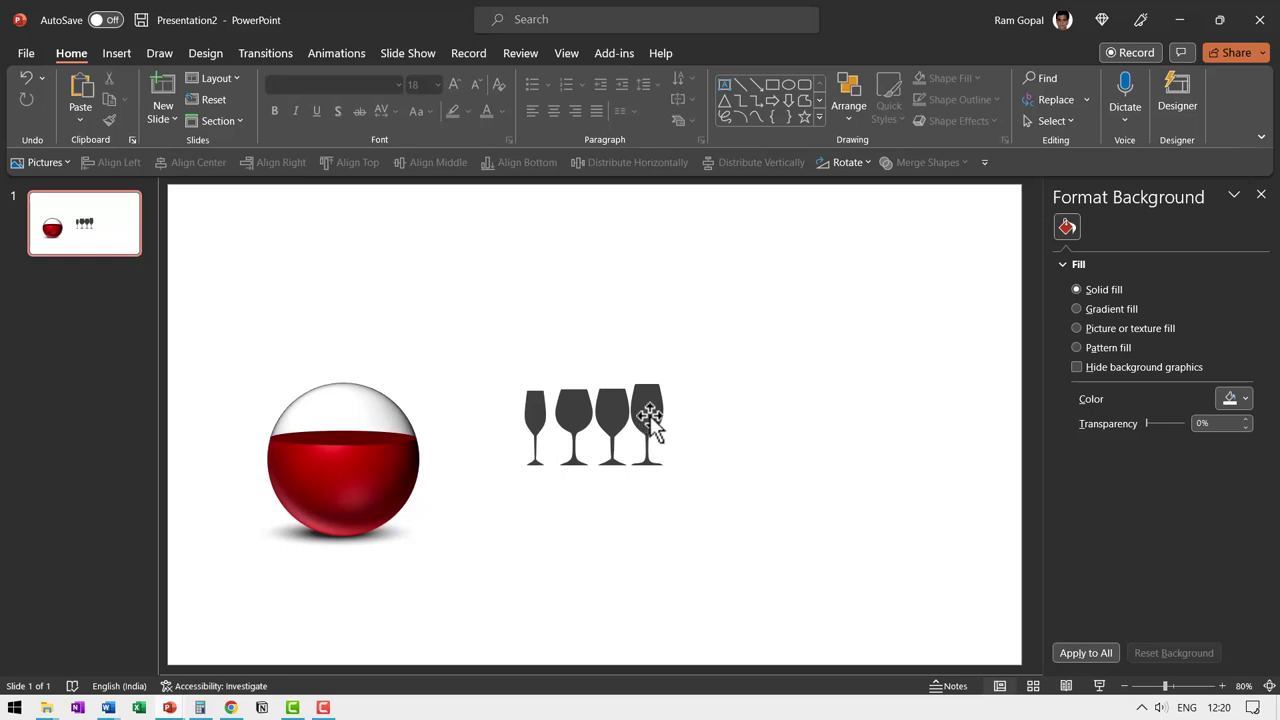
Step: Delete the three other glasses, keeping only the rightmost one
click(650, 416)
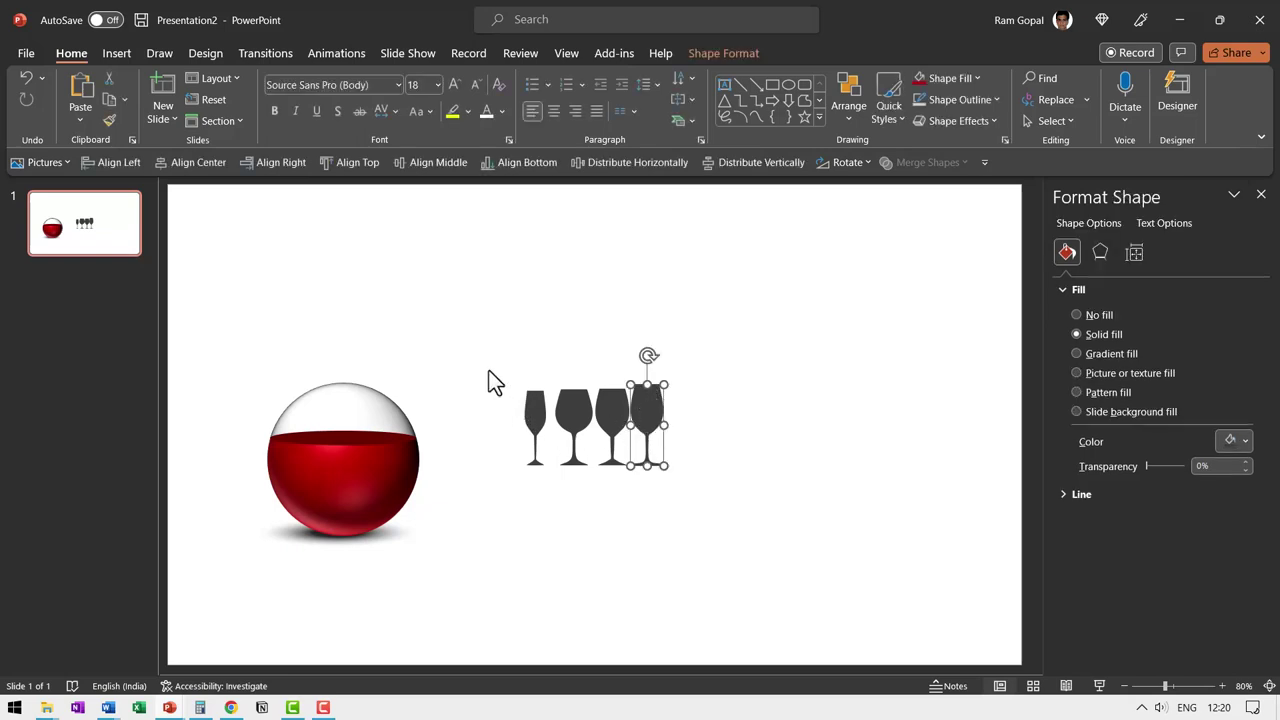
drag(488, 369, 636, 514)
key(Delete)
Step: Enlarge the remaining glass proportionally, move it up and to the left, and place a duplicate beside it on the right
click(645, 405)
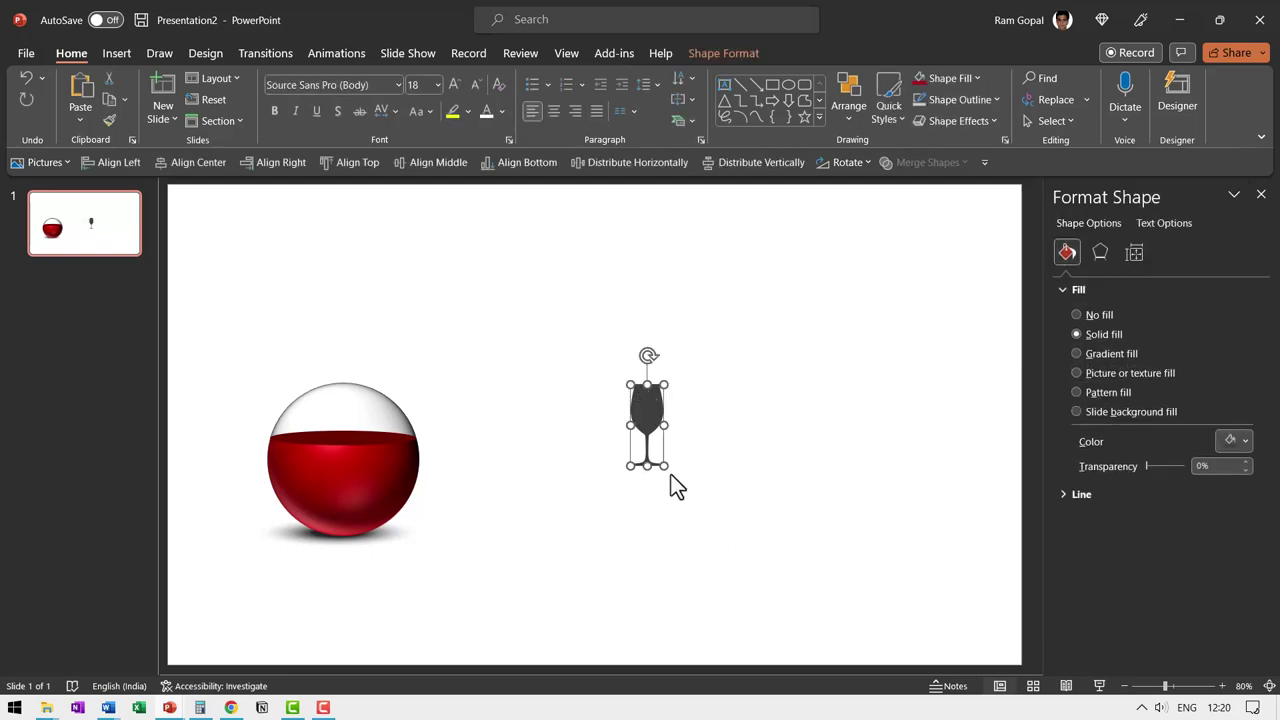
drag(672, 470, 714, 514)
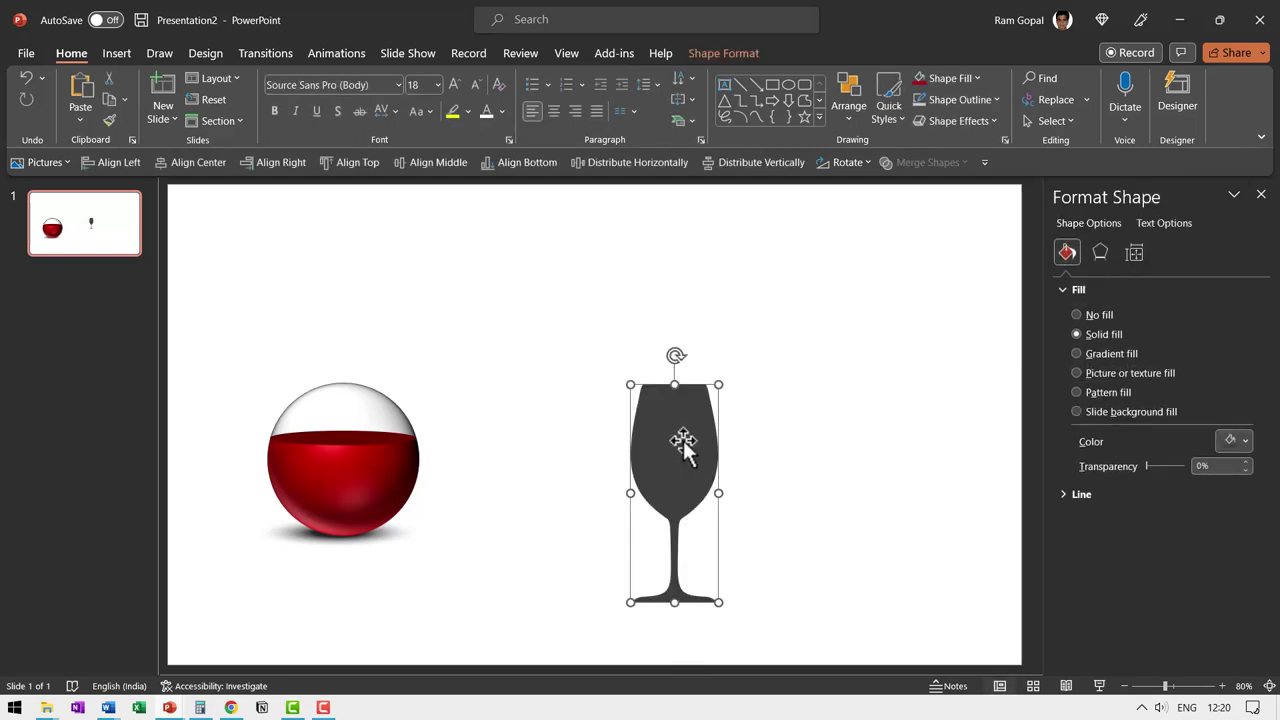
drag(686, 451, 624, 350)
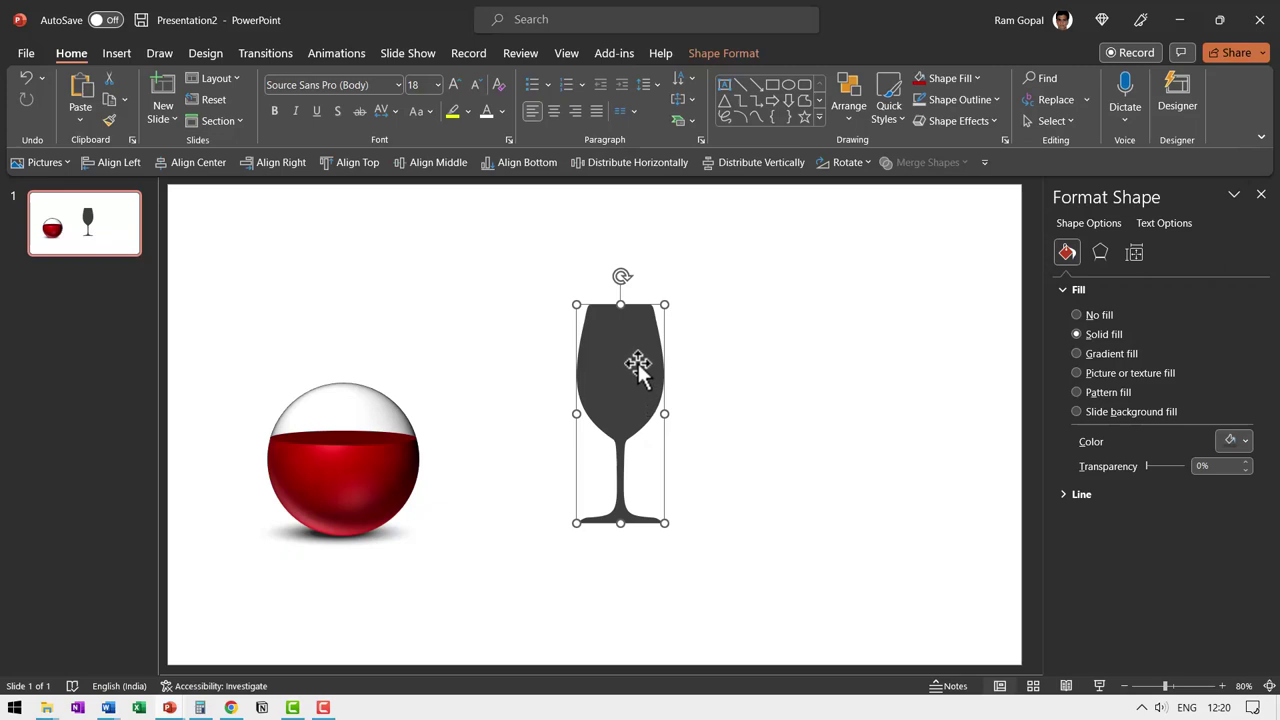
ctrl+drag(638, 367, 778, 364)
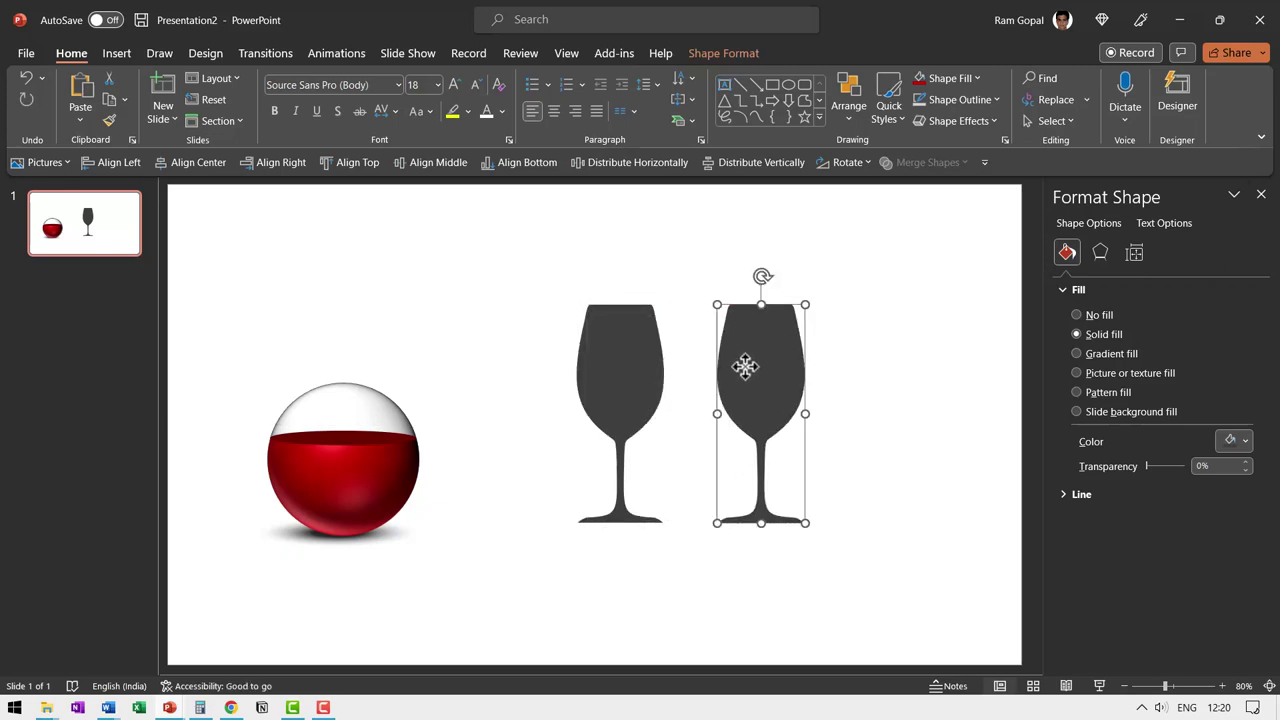
Step: Remove the left glass's fill and give it a black outline with a weight of 1 pt
click(650, 360)
click(948, 77)
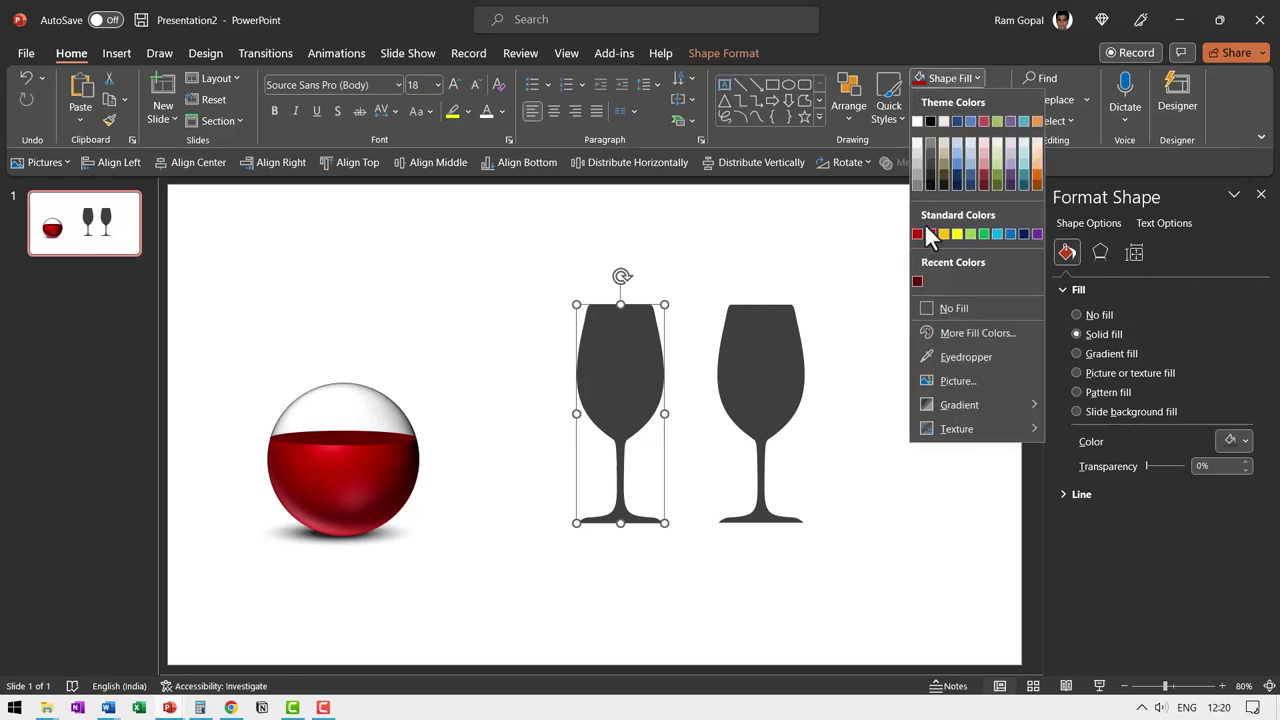
click(945, 310)
click(960, 100)
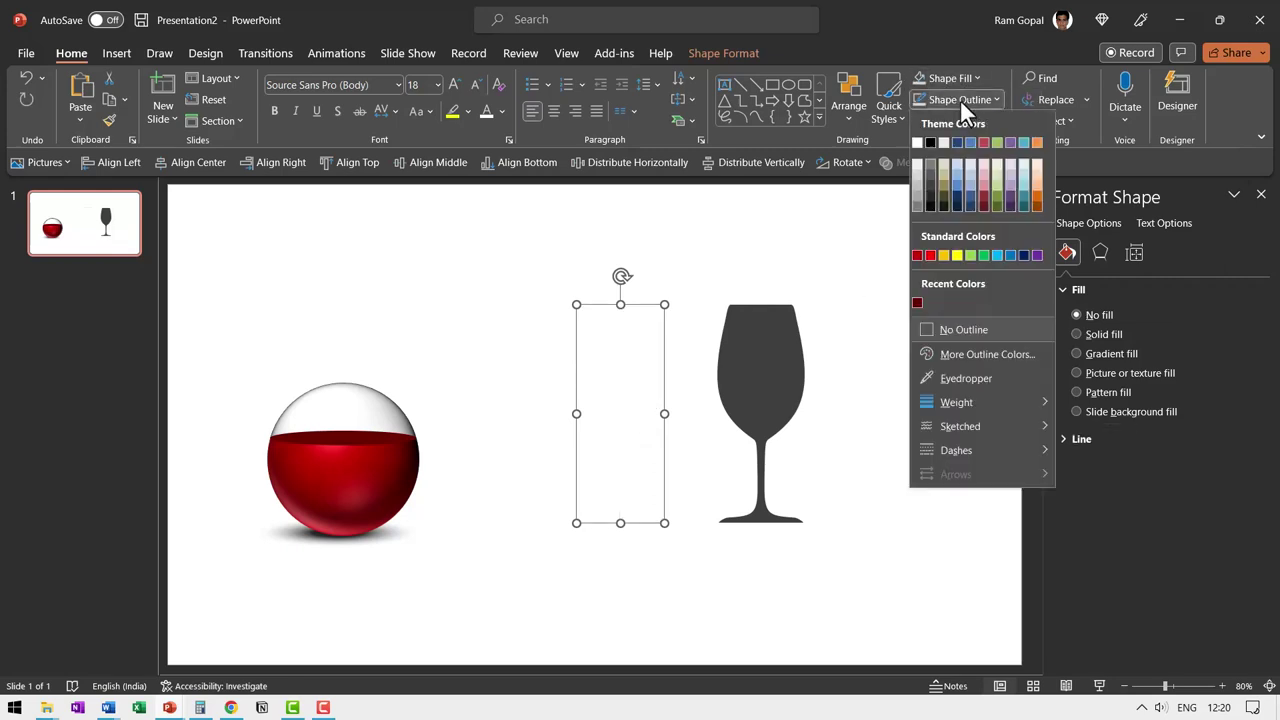
click(931, 143)
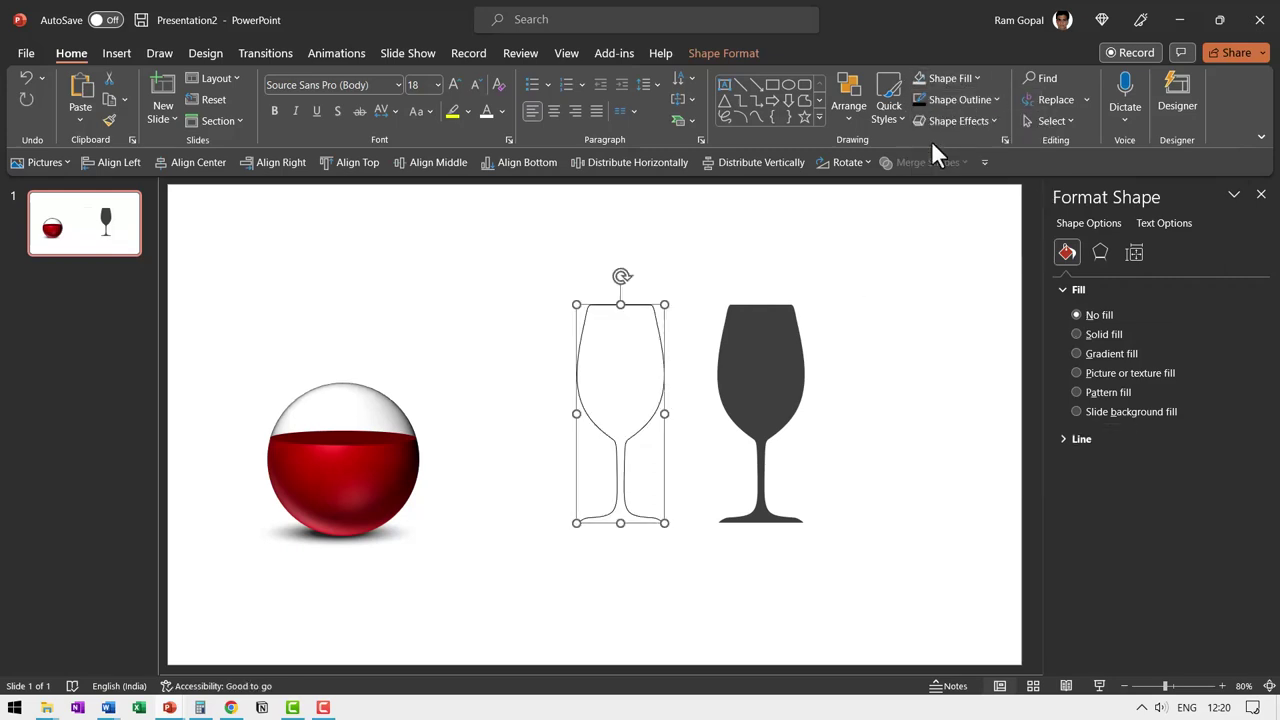
click(966, 99)
mouse_move(960, 397)
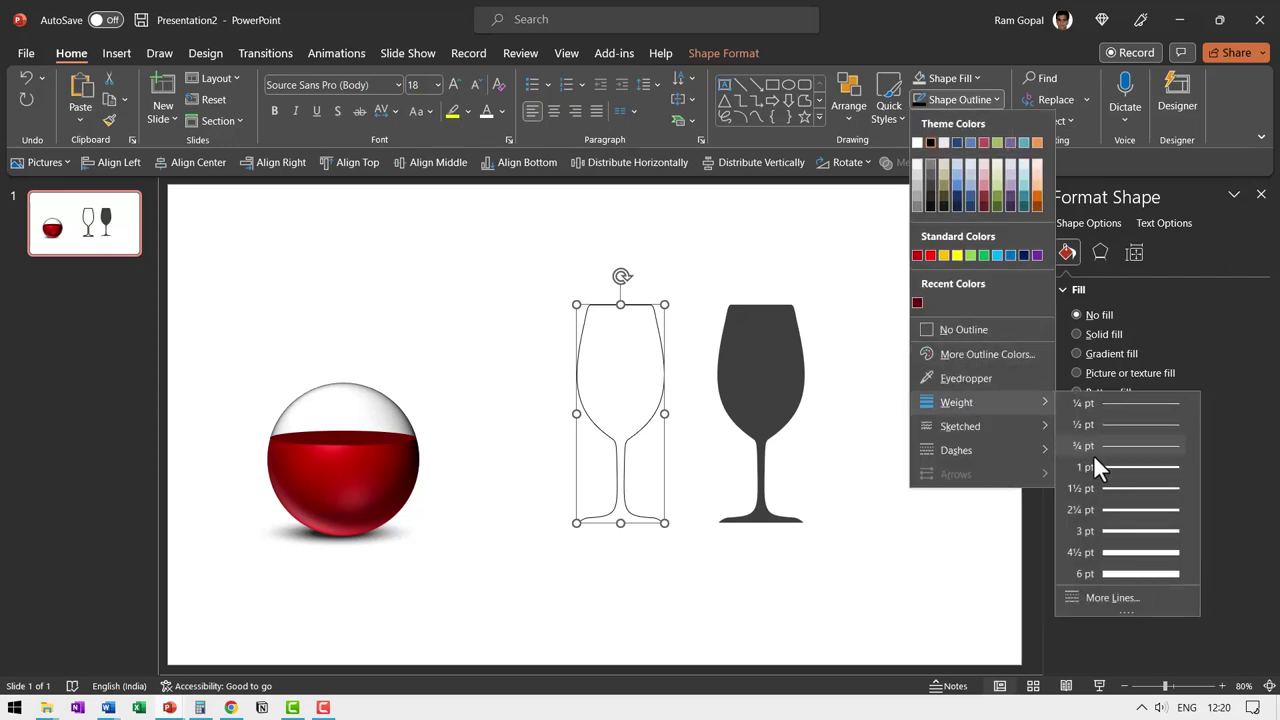
click(1129, 472)
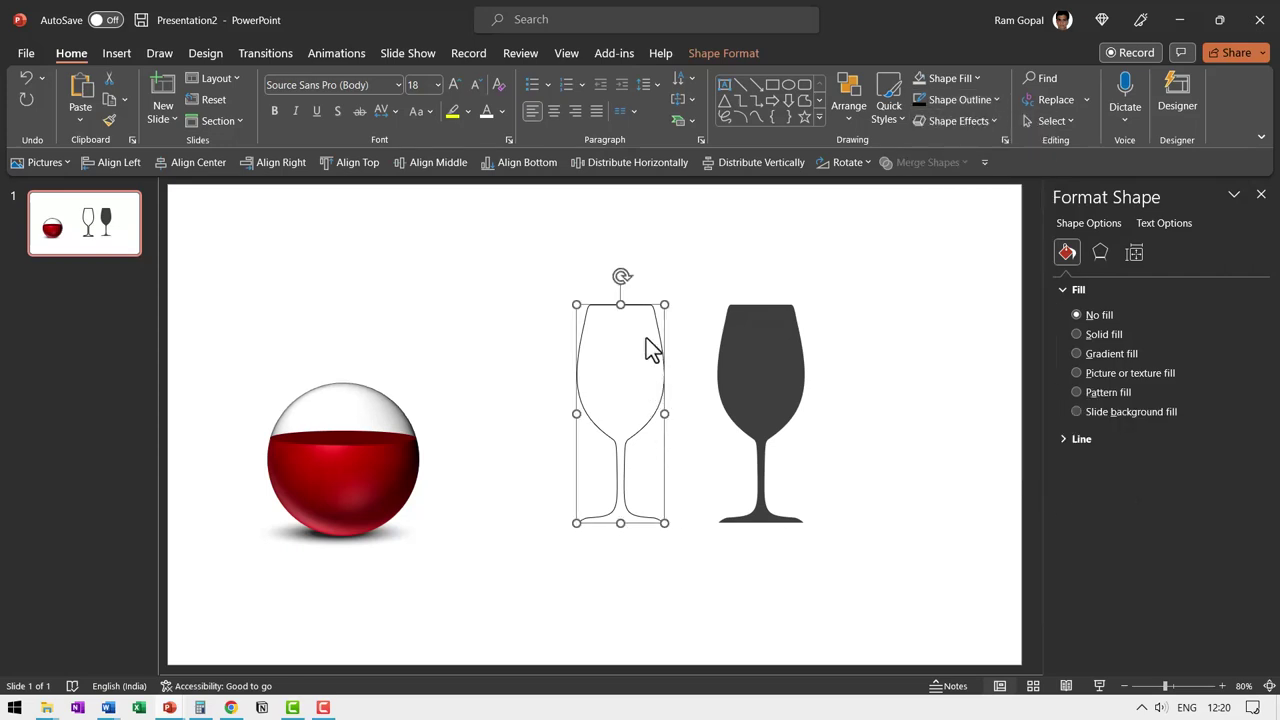
Step: Fill the right wine glass with the standard dark red colour
click(767, 363)
key(Escape)
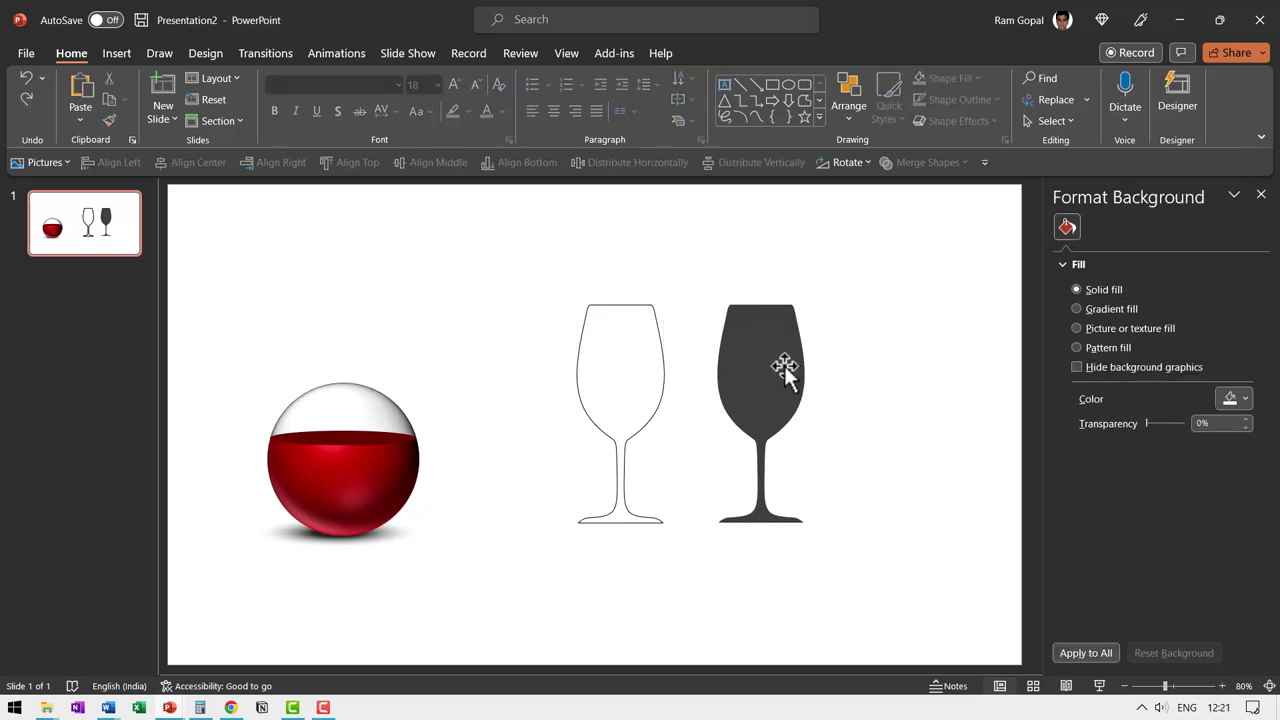
click(772, 370)
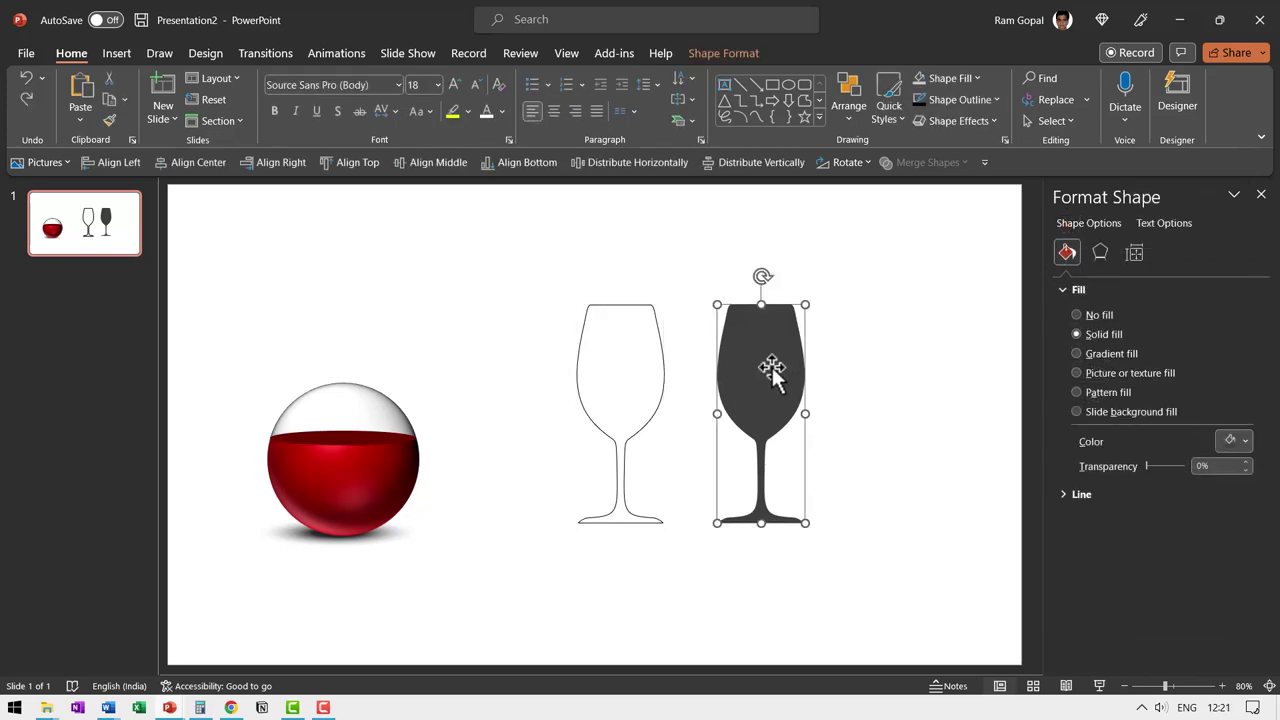
click(941, 82)
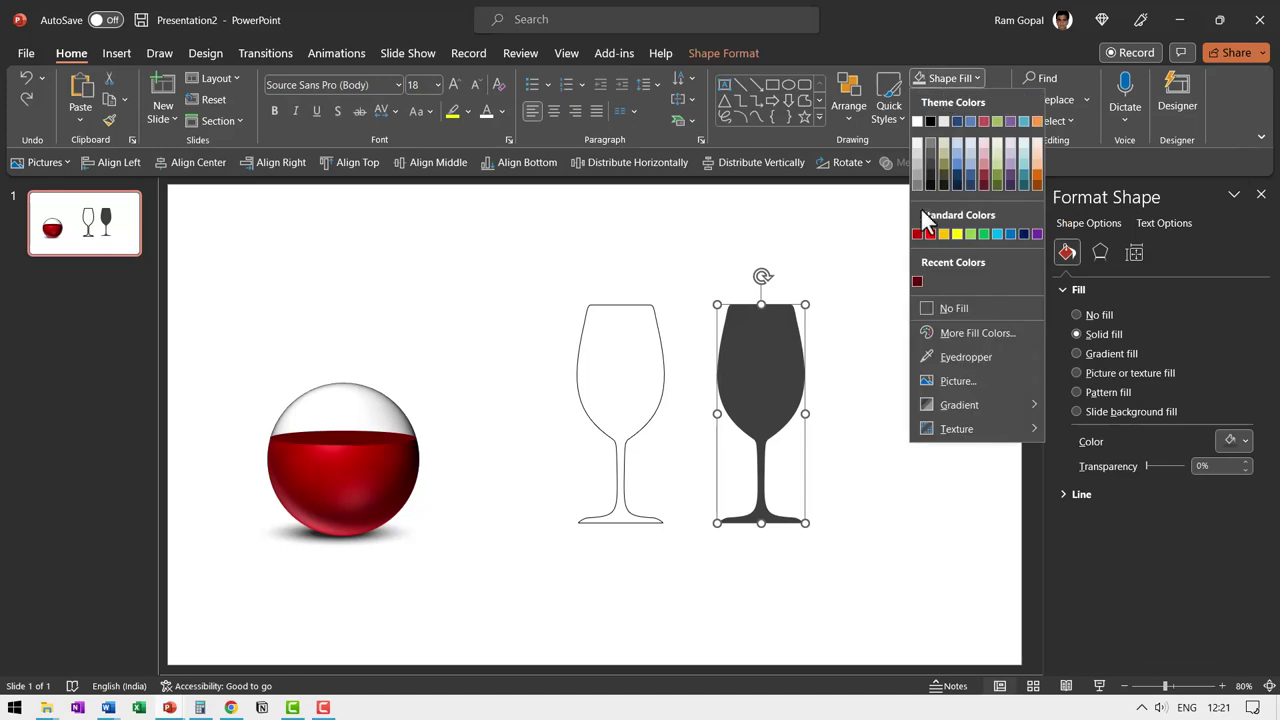
click(917, 234)
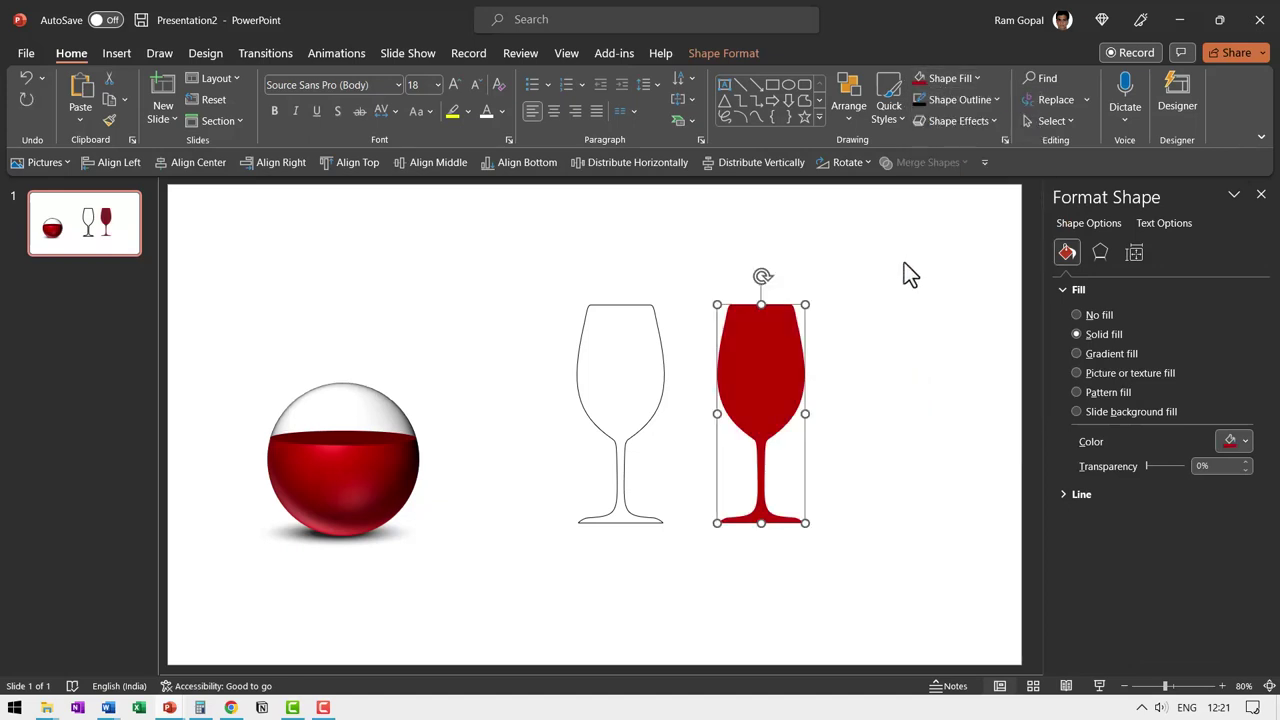
Step: Replace the red glass with a pasted picture copy of itself and align it exactly over the outlined glass
right_click(783, 347)
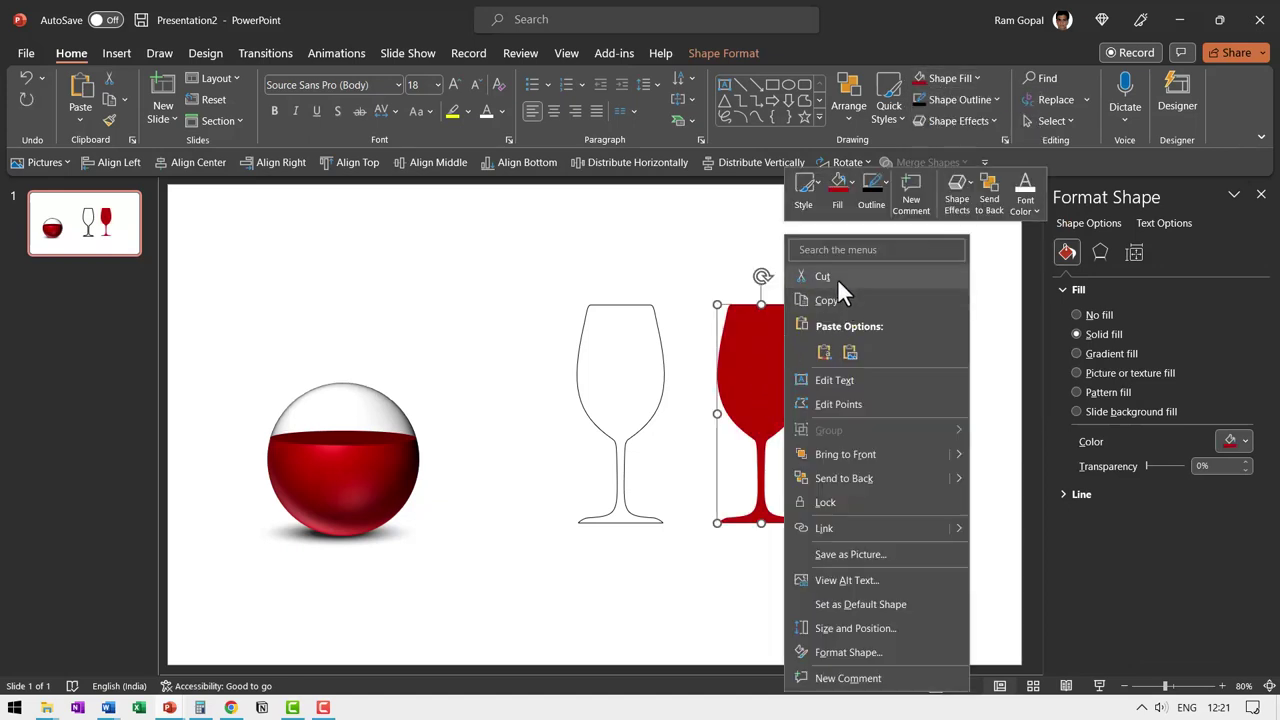
click(837, 276)
right_click(789, 347)
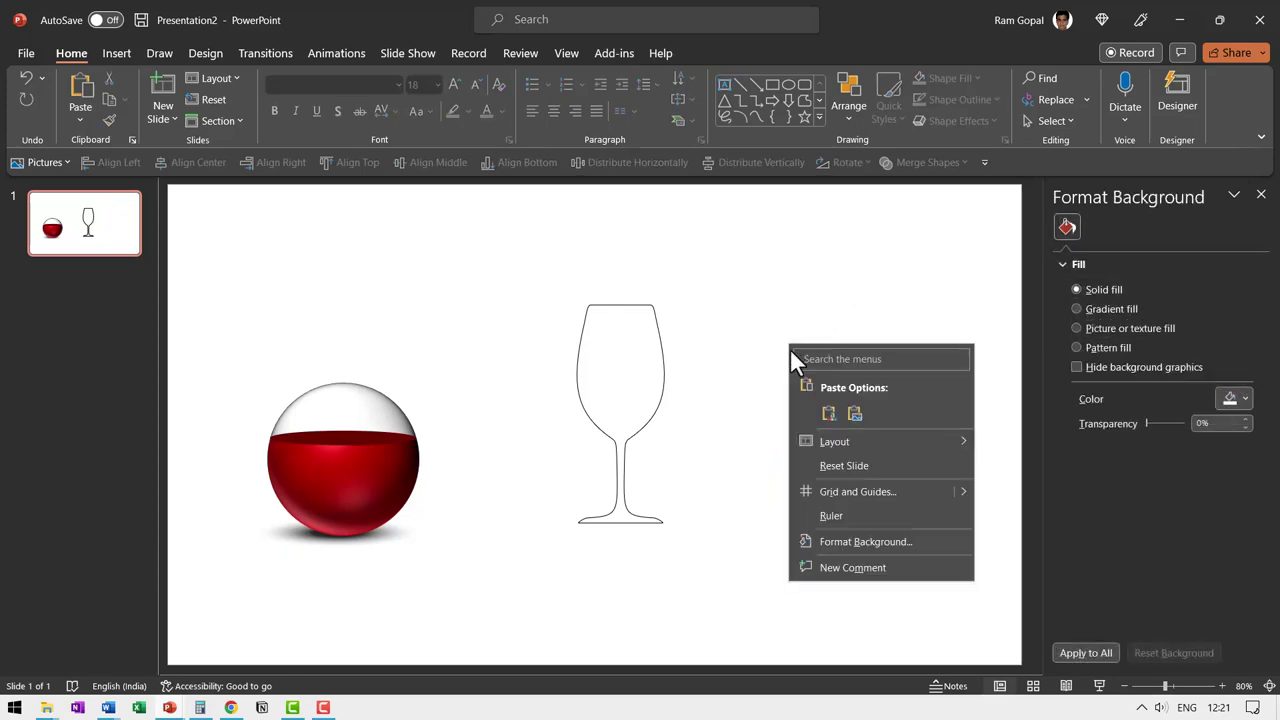
click(855, 413)
click(855, 413)
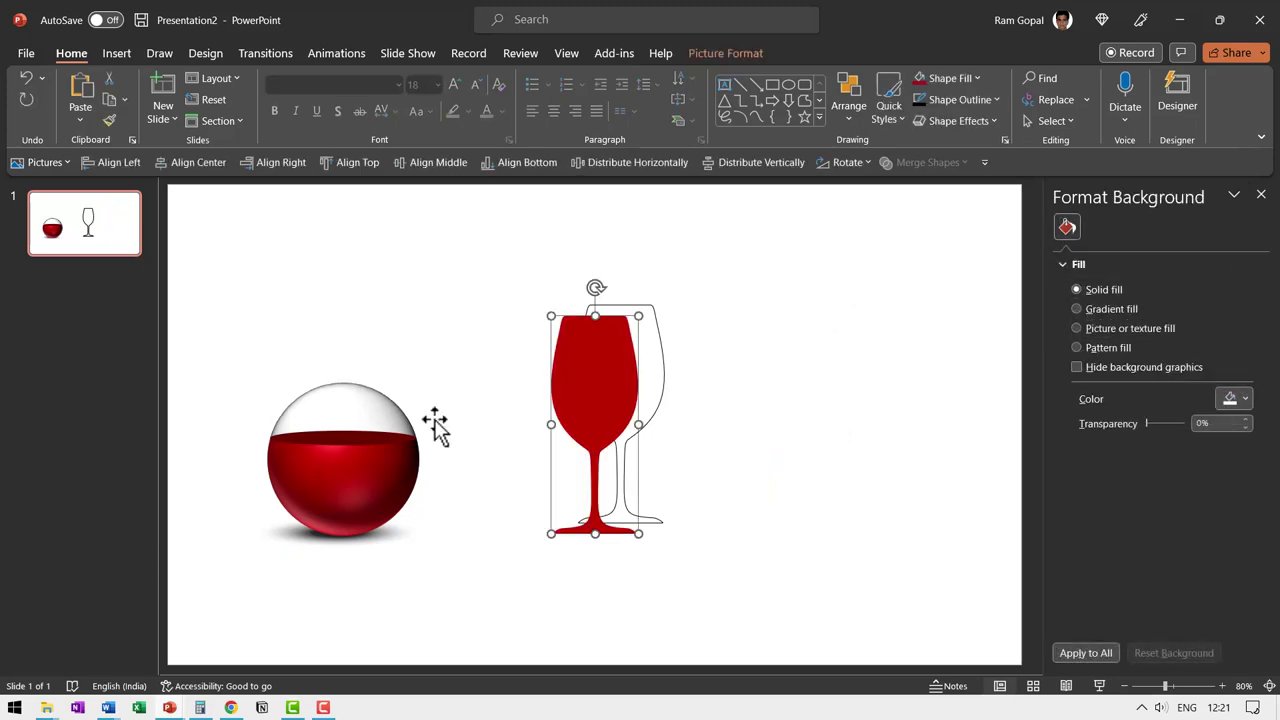
mouse_move(623, 371)
mouse_down()
mouse_move(740, 354)
mouse_move(745, 368)
mouse_move(609, 354)
mouse_move(625, 368)
mouse_up()
click(720, 394)
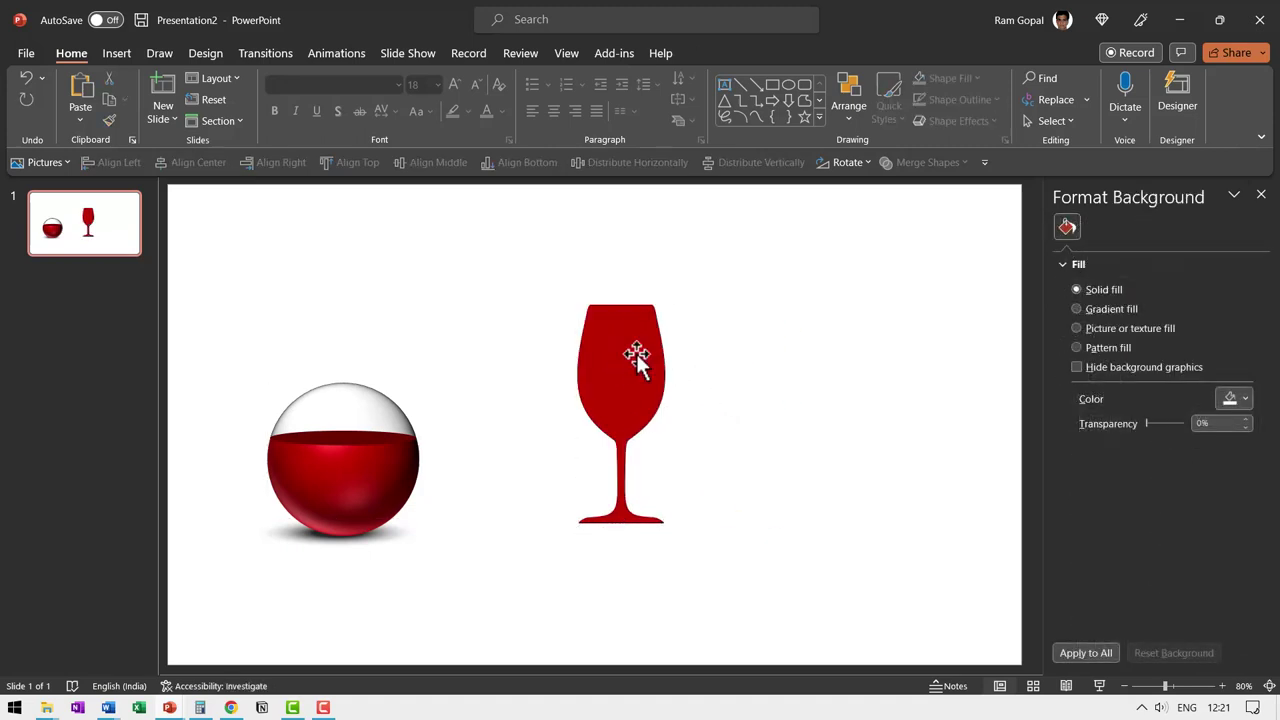
Step: Crop the red glass picture from its upper edge down to about the middle of the bowl
click(634, 357)
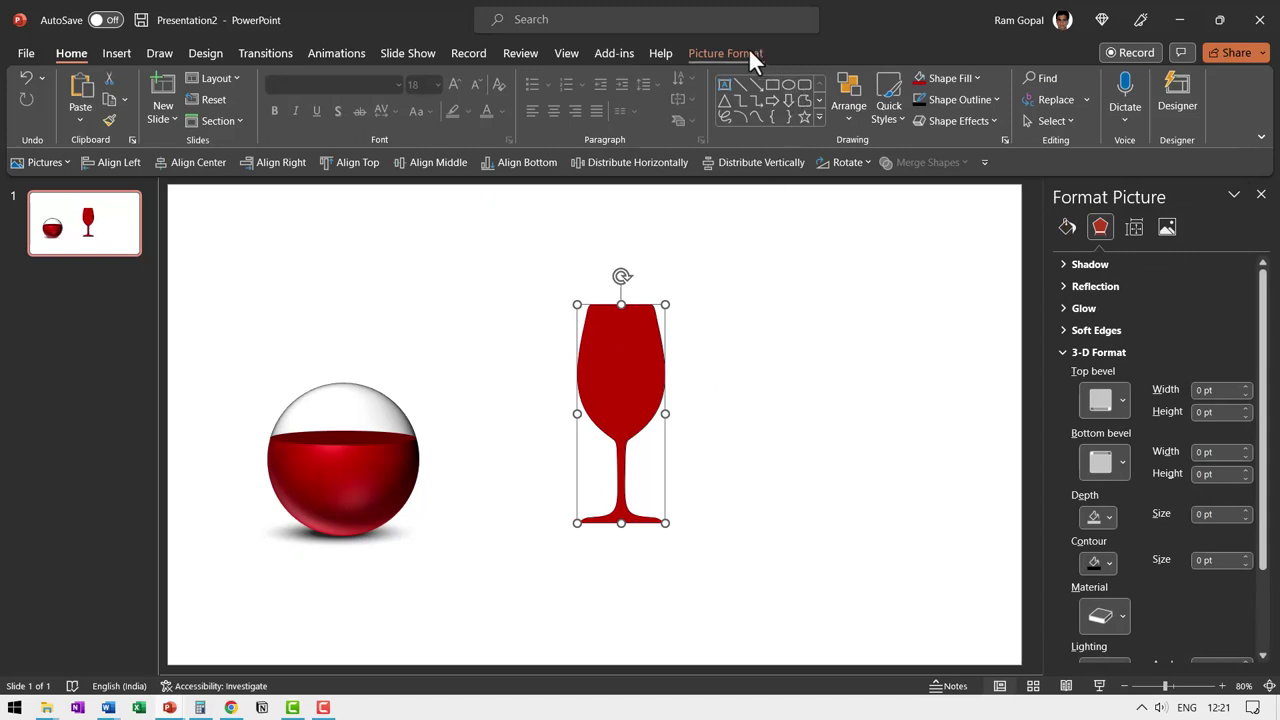
click(746, 52)
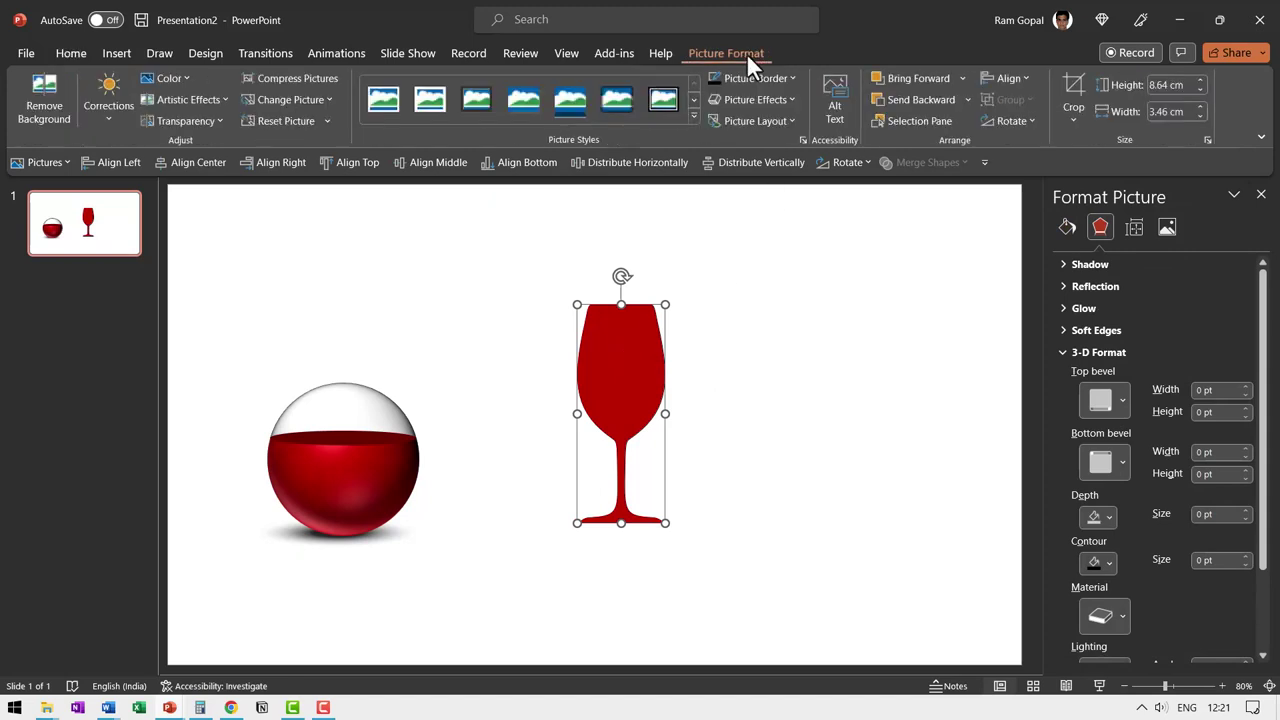
click(1074, 88)
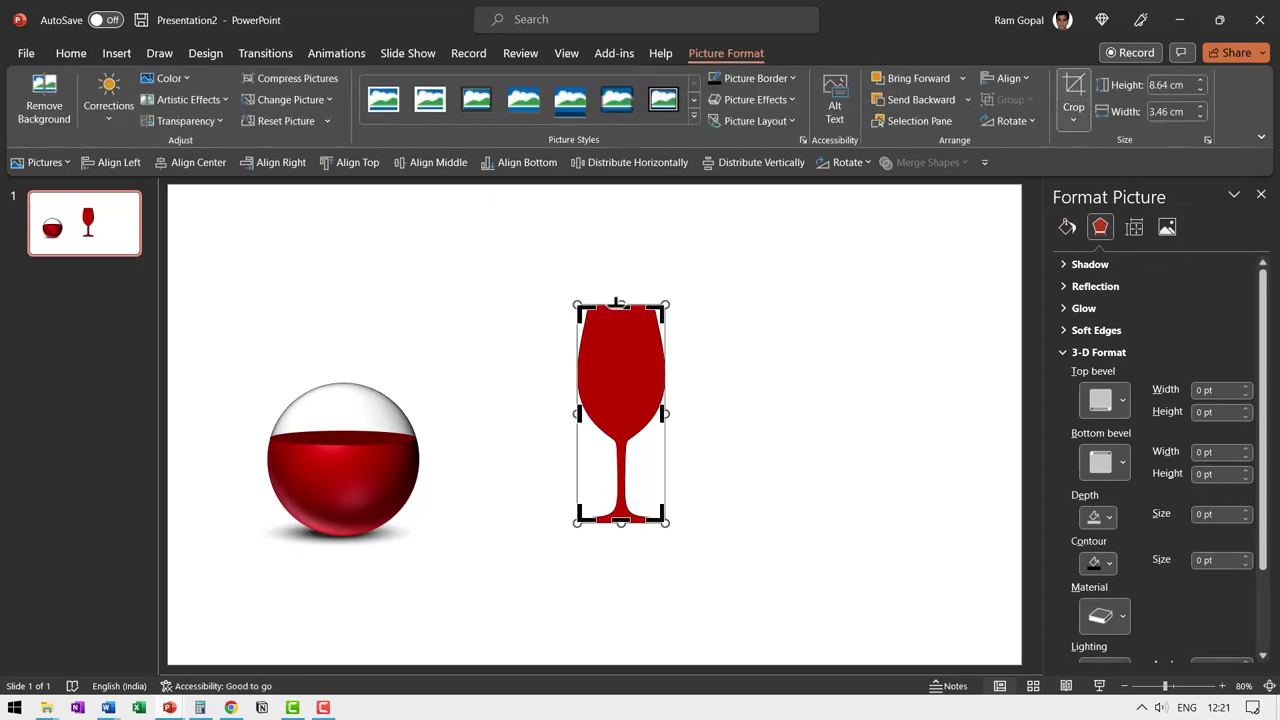
drag(617, 303, 608, 391)
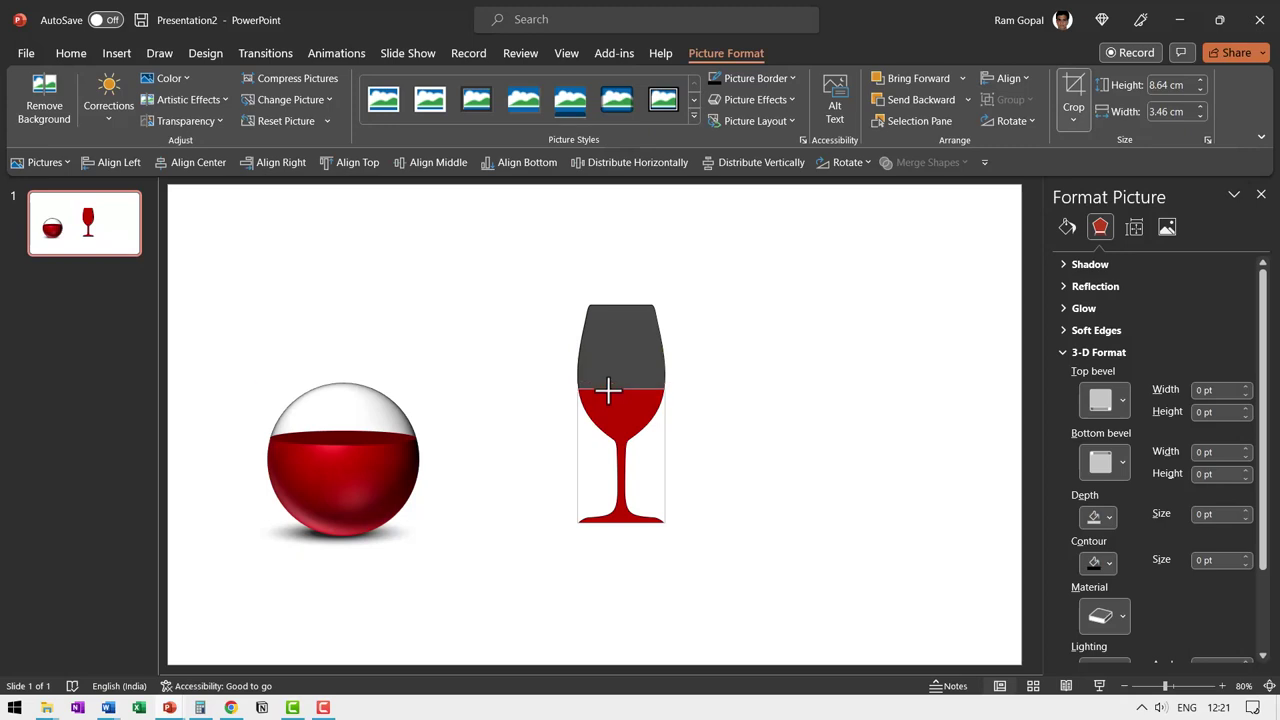
click(775, 440)
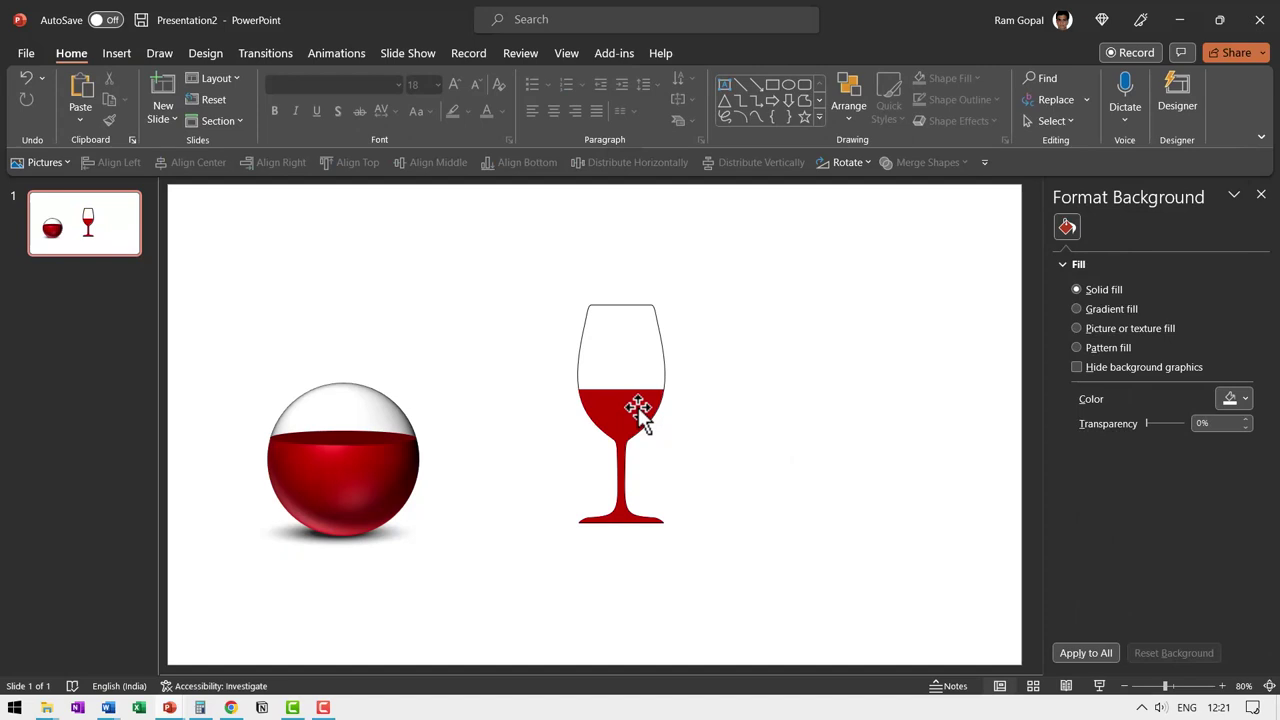
Step: Bring the outlined wine glass in front of the cropped red picture
click(658, 322)
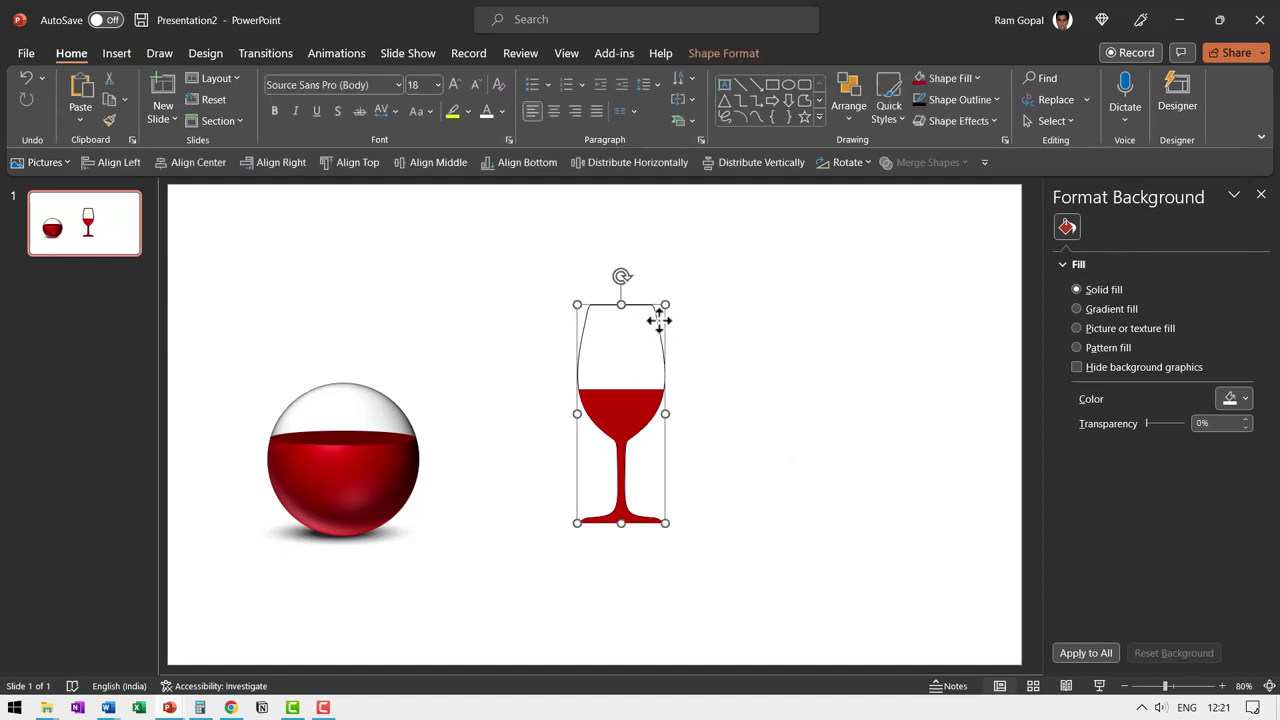
right_click(659, 320)
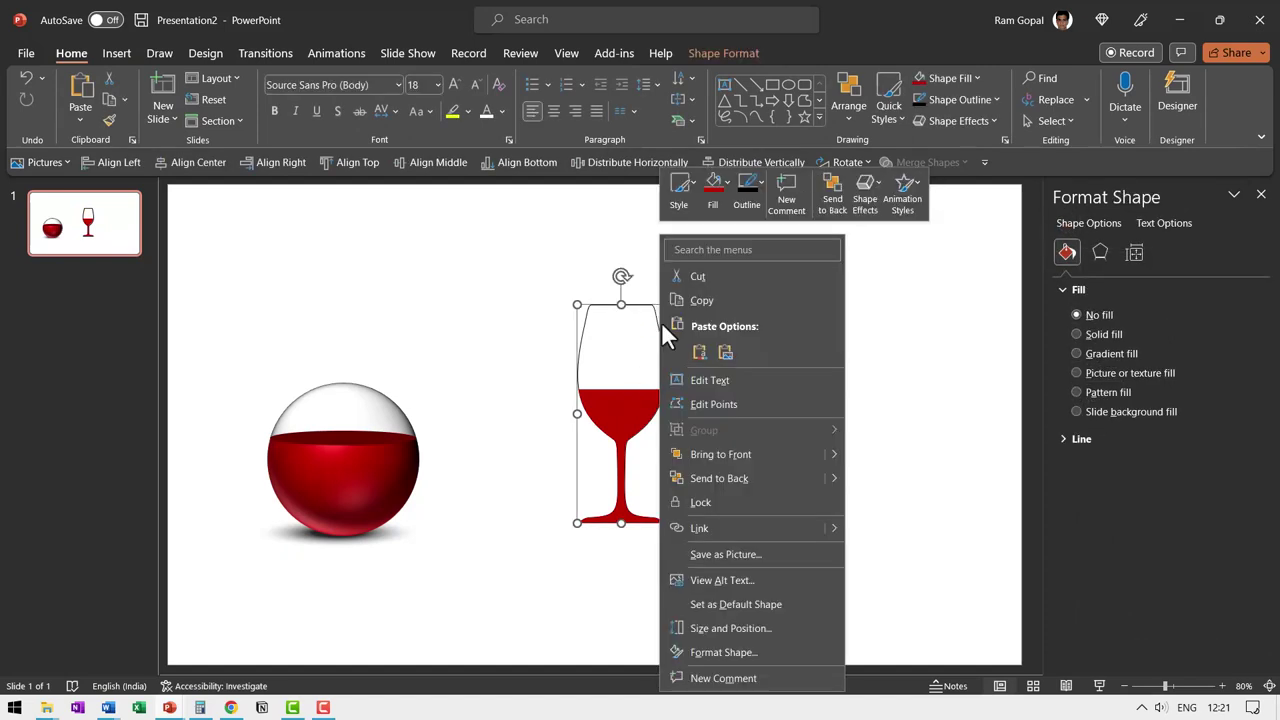
click(708, 450)
click(689, 447)
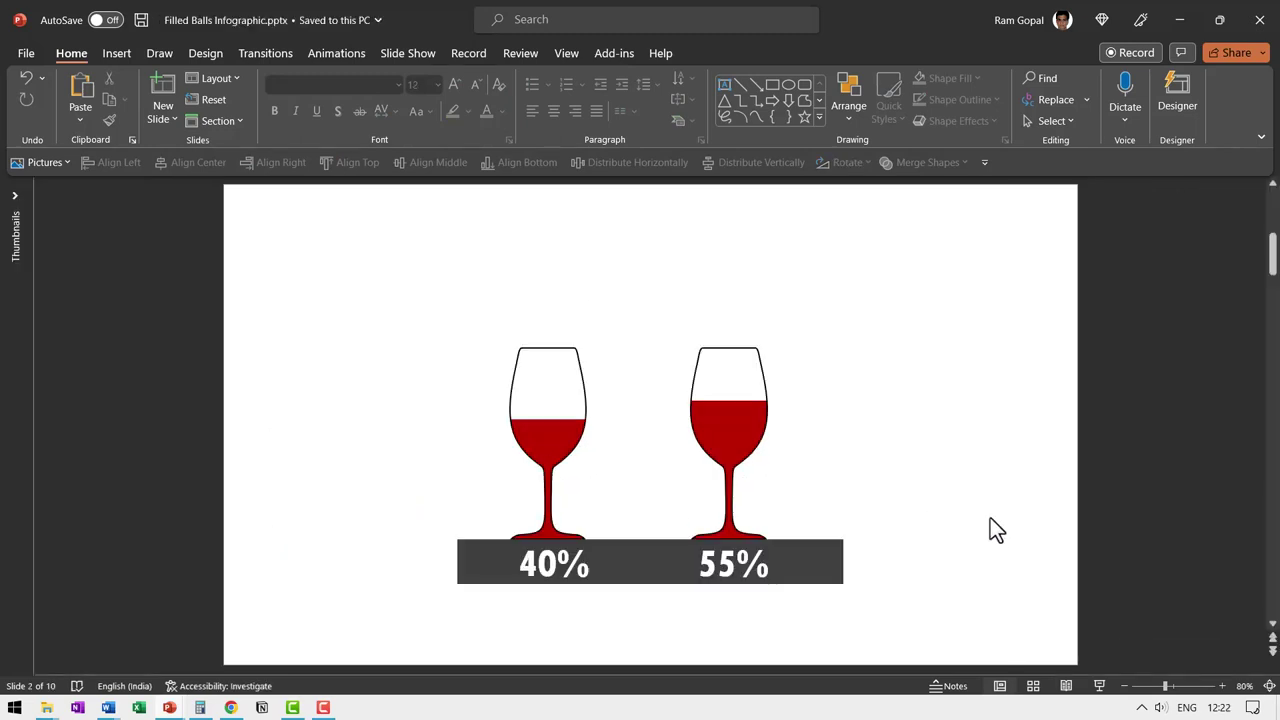
Step: Review the filled sphere, wine glass and battery meter slides in the Filled Balls Infographic presentation
scroll(982, 521, up, 2)
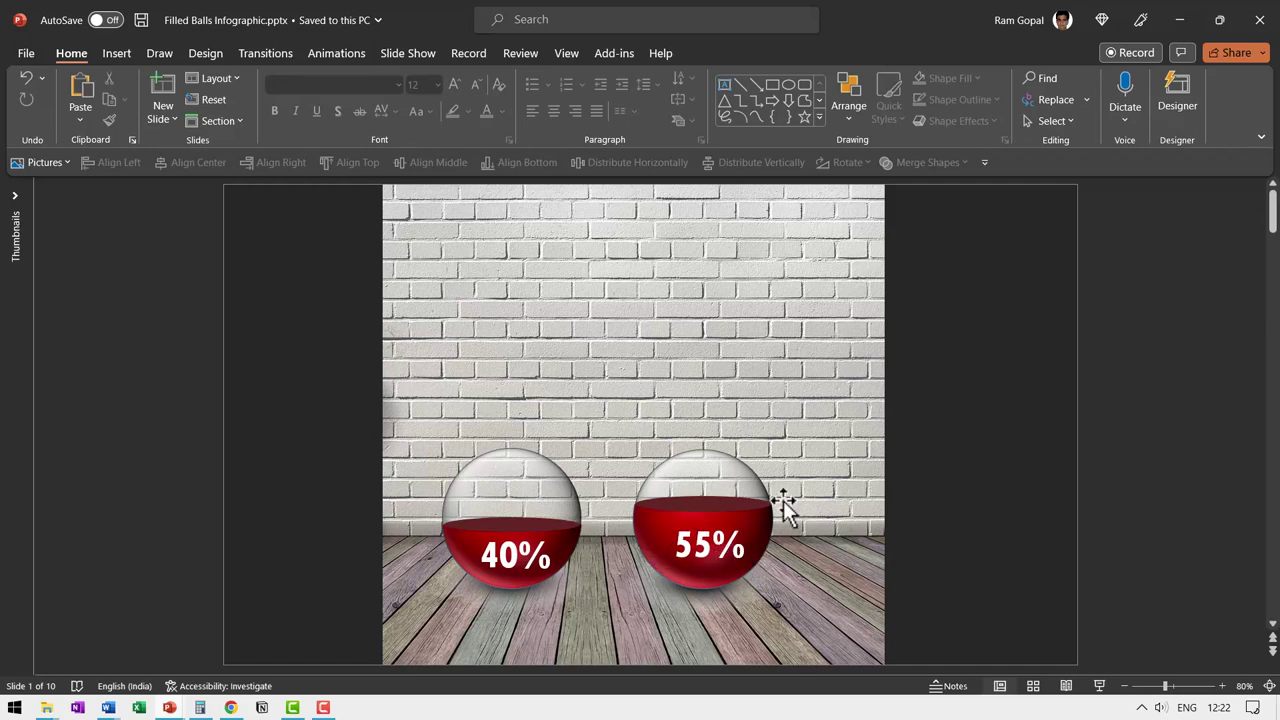
scroll(803, 505, down, 1)
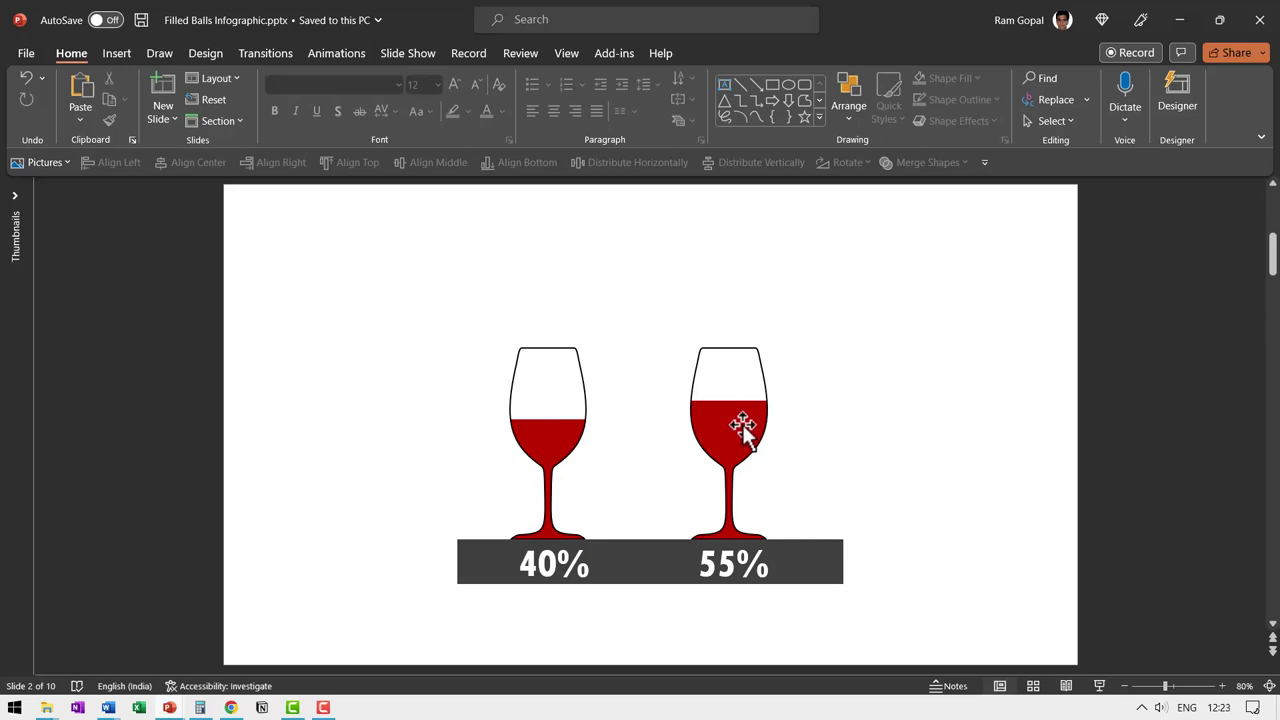
scroll(879, 485, down, 2)
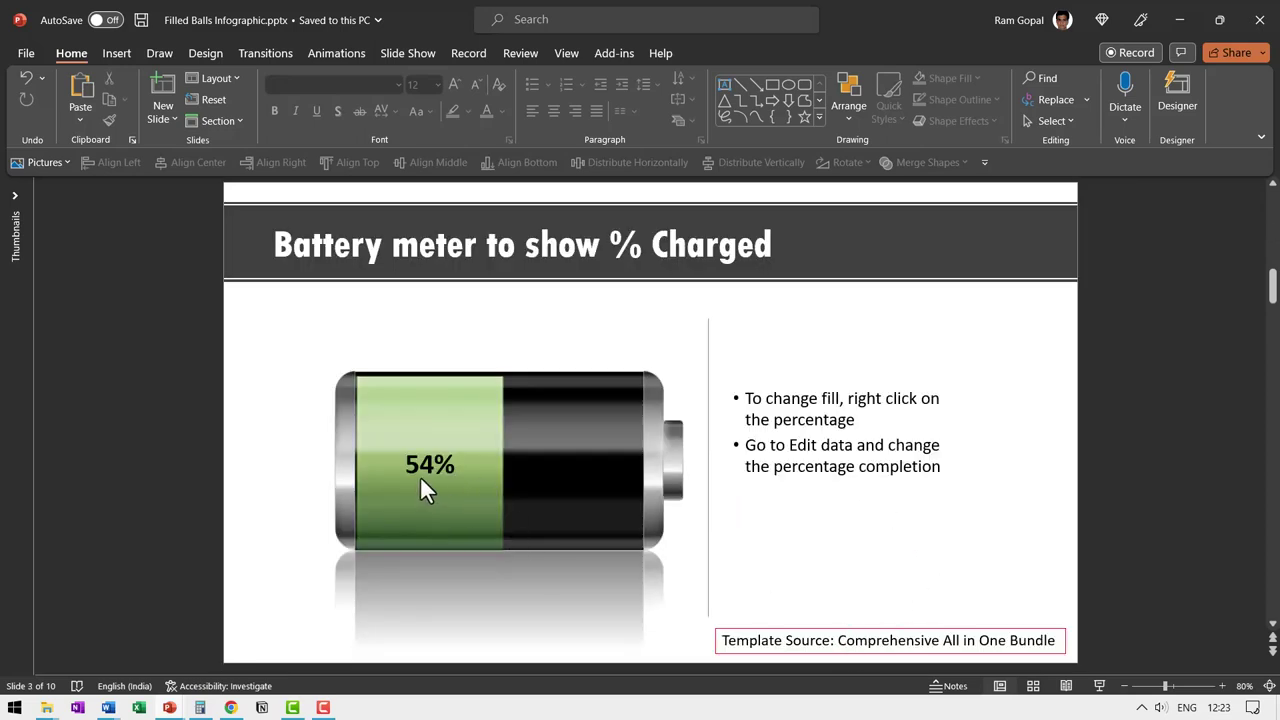
mouse_move(579, 479)
mouse_move(614, 488)
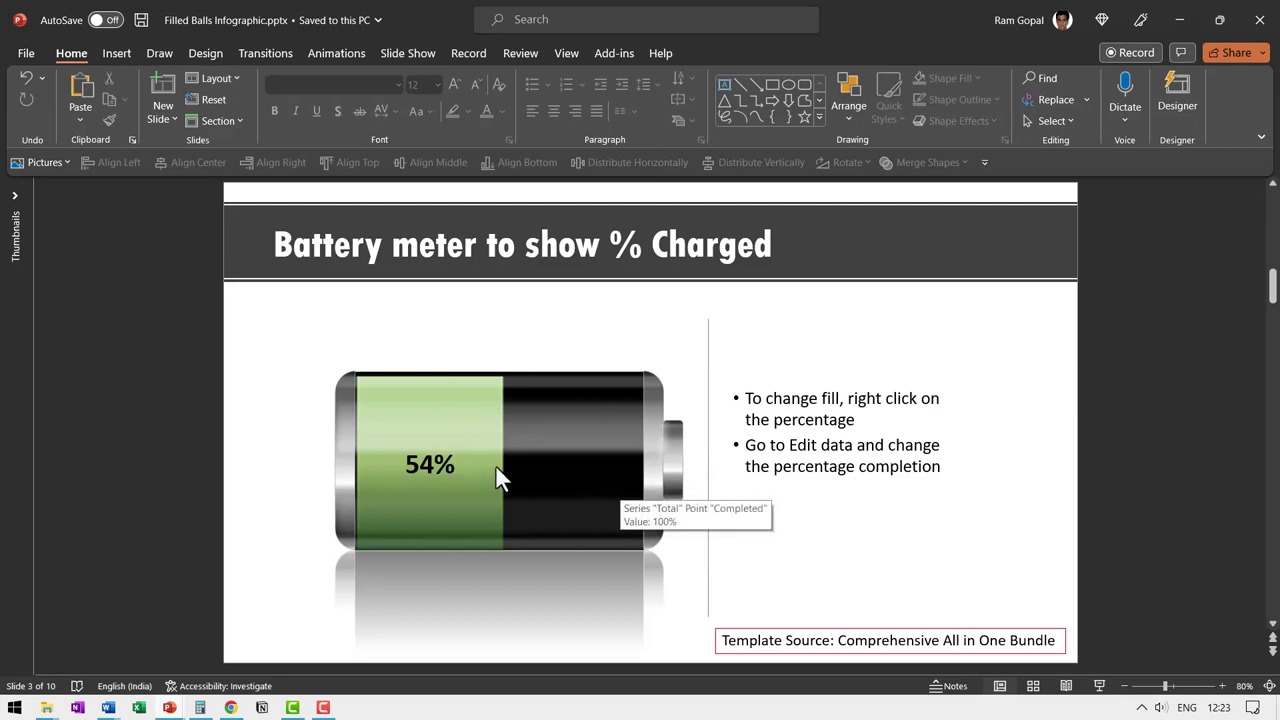
mouse_move(461, 471)
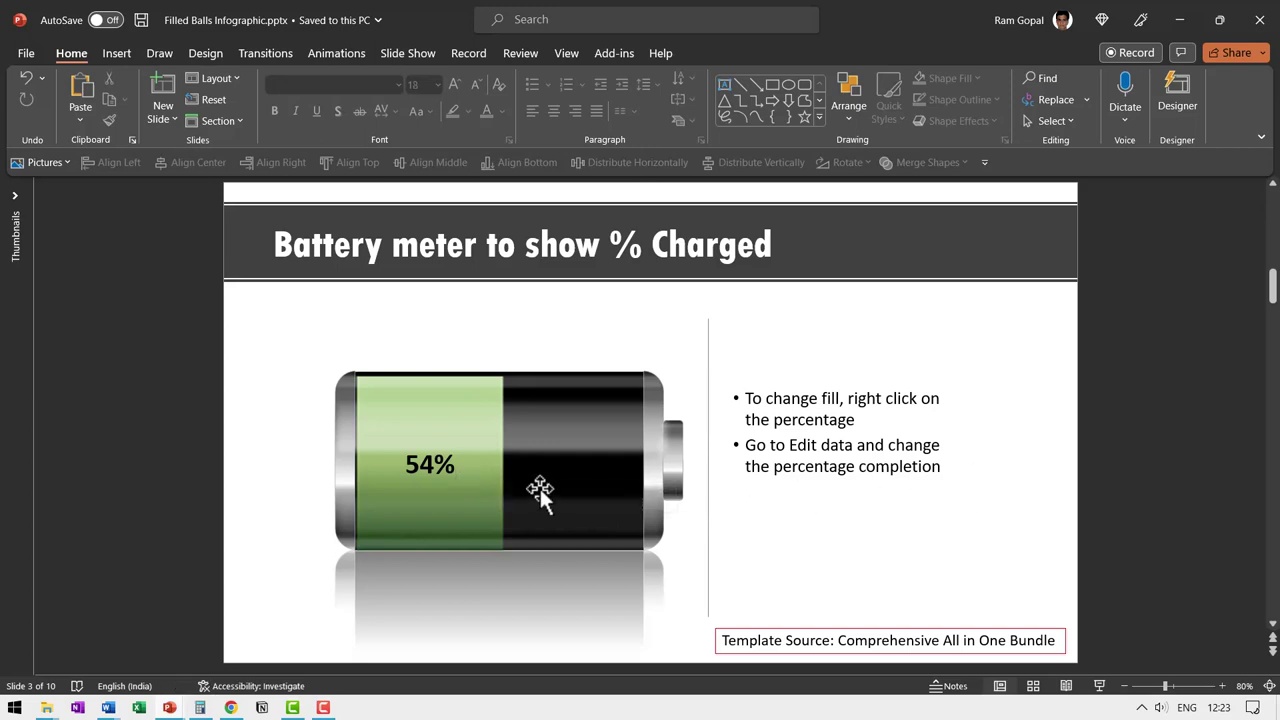
Step: Set the Completed value in the battery meter chart's data to 62% and close the data sheet
click(475, 462)
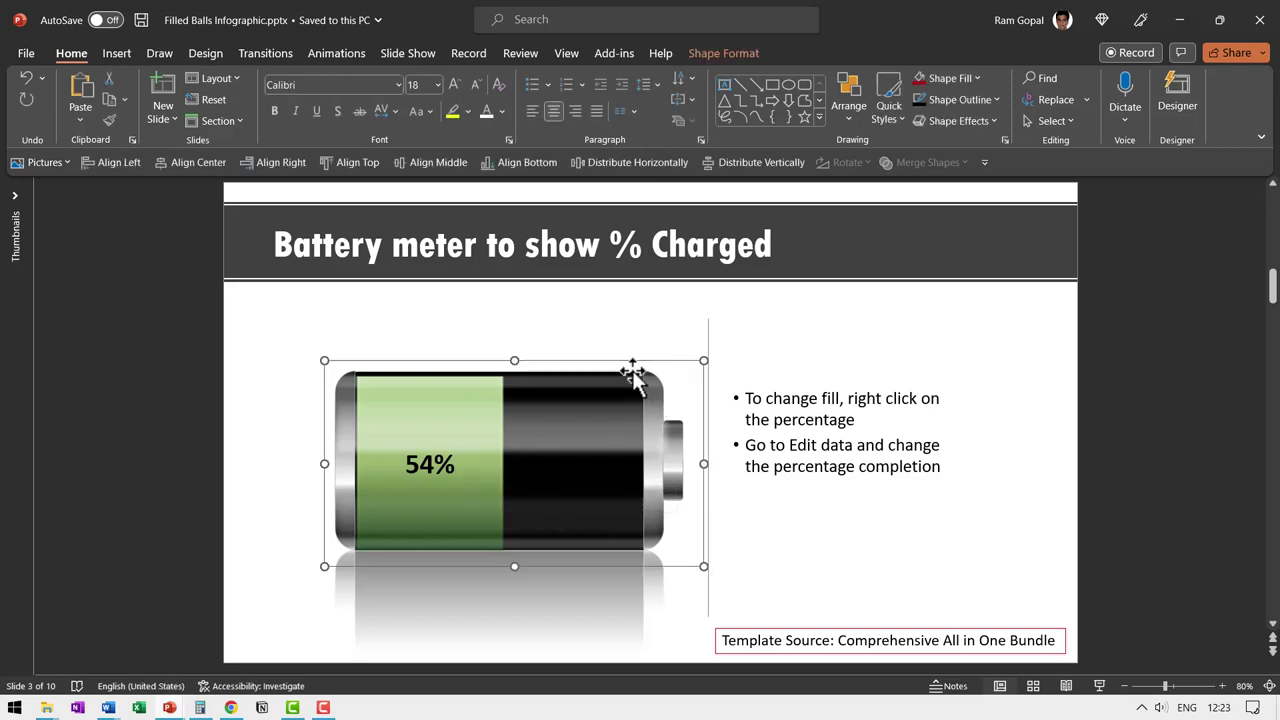
click(480, 482)
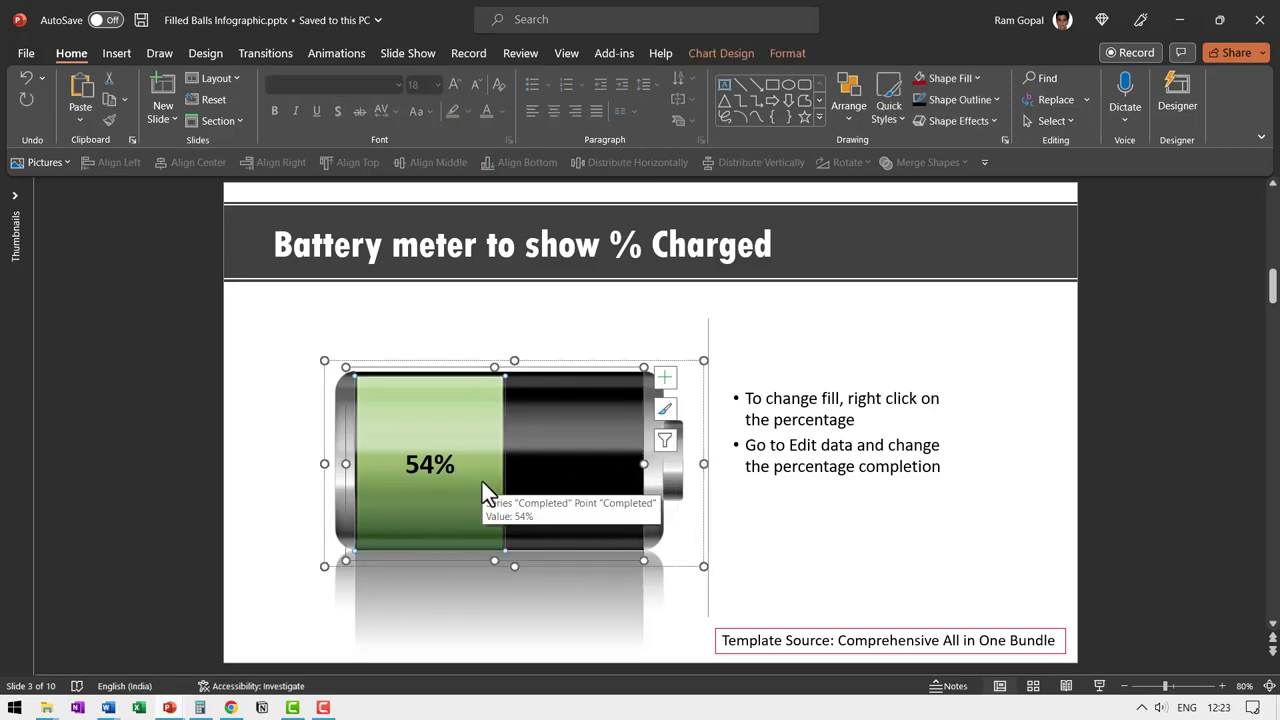
right_click(481, 480)
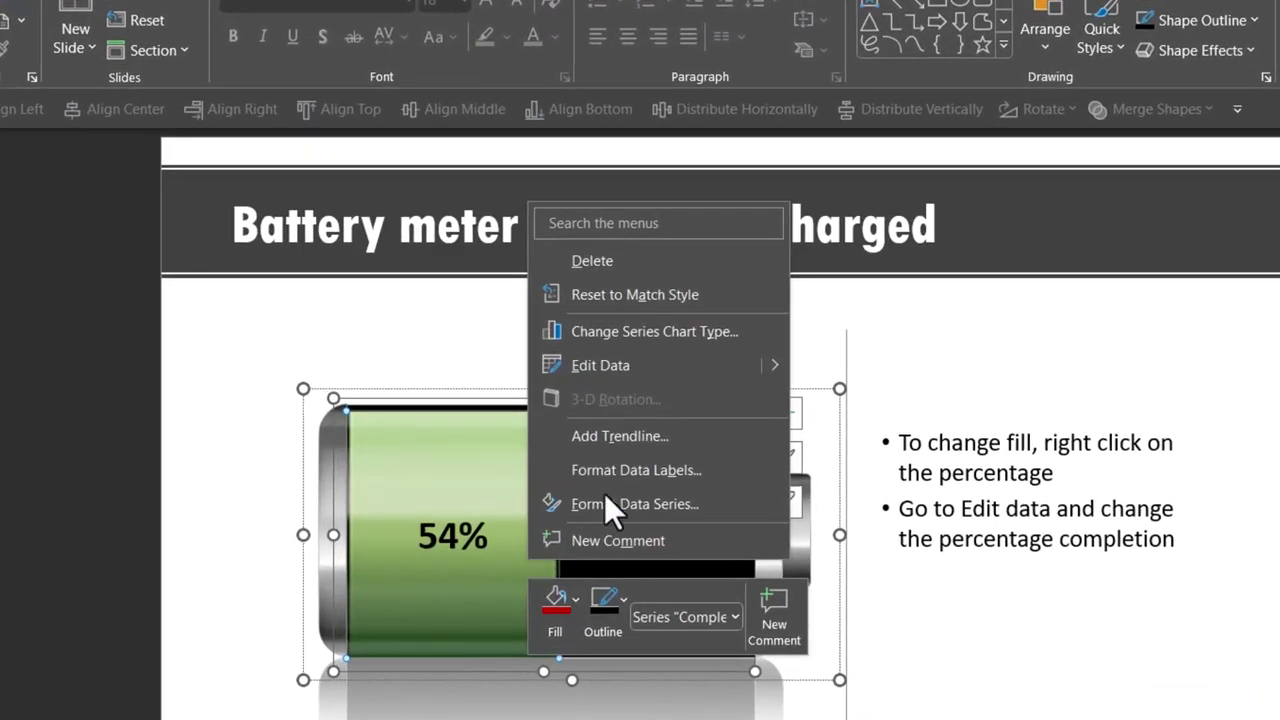
click(616, 365)
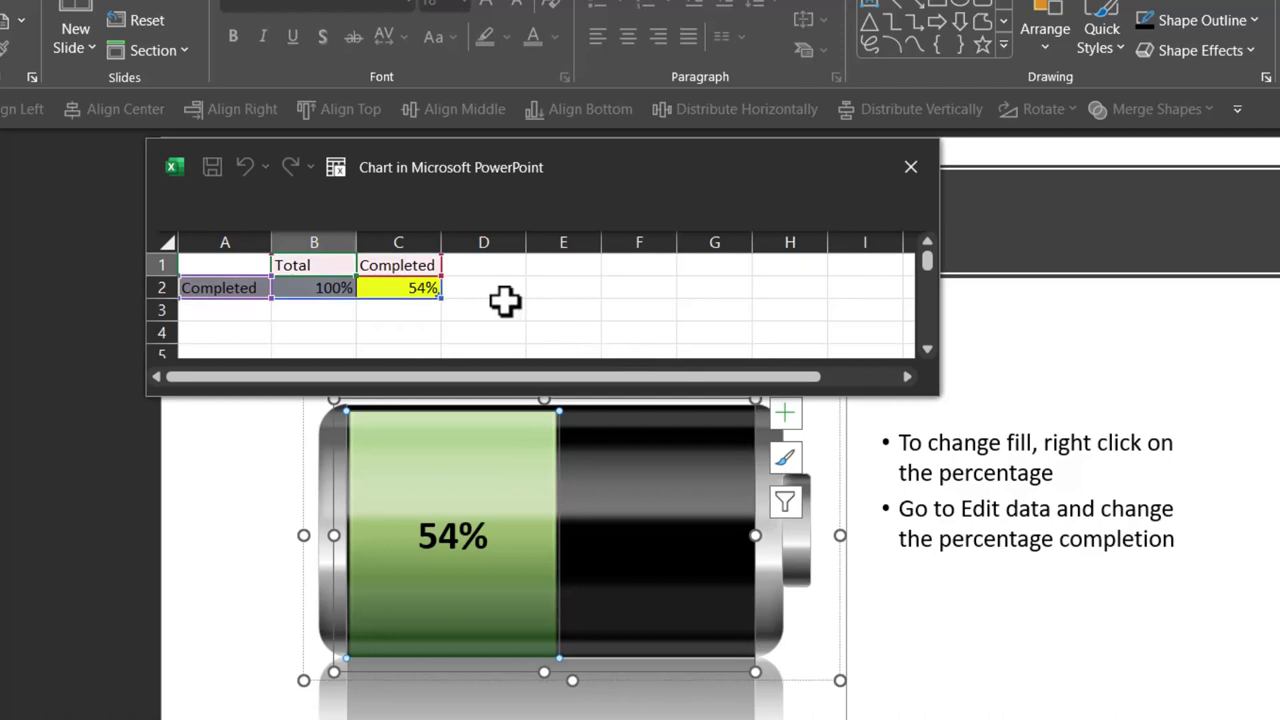
click(412, 290)
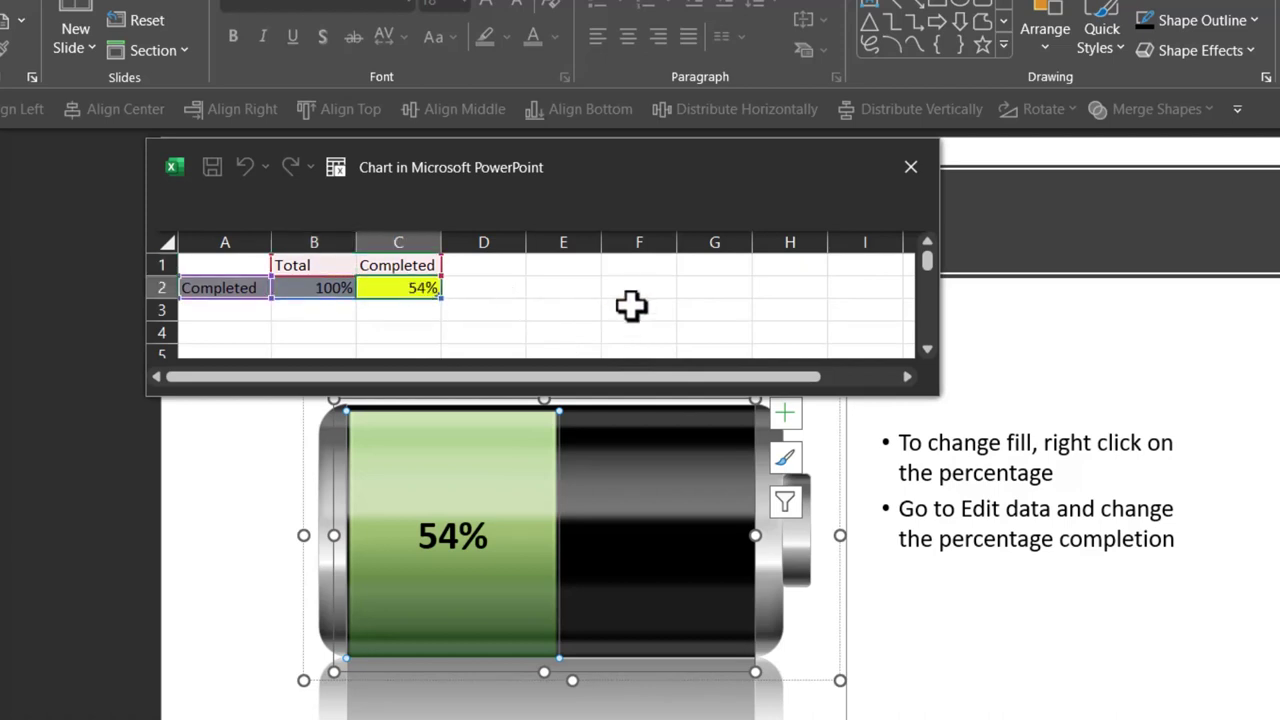
text(62)
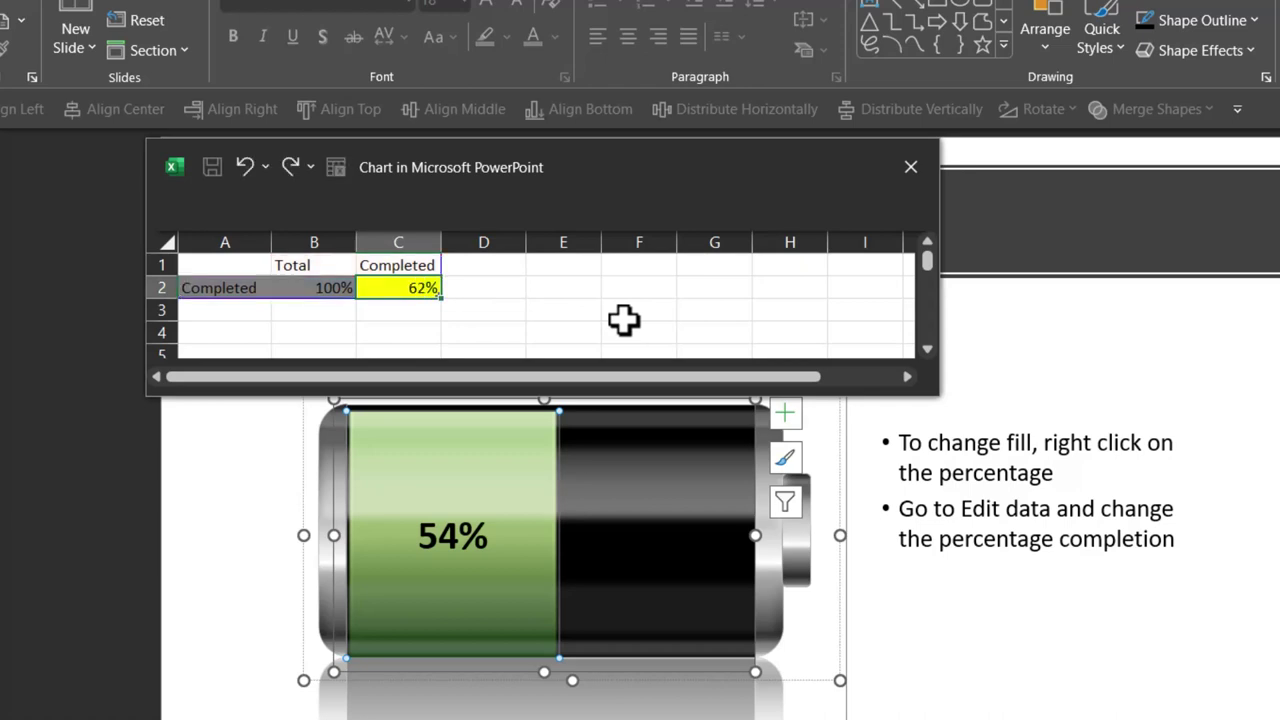
key(Return)
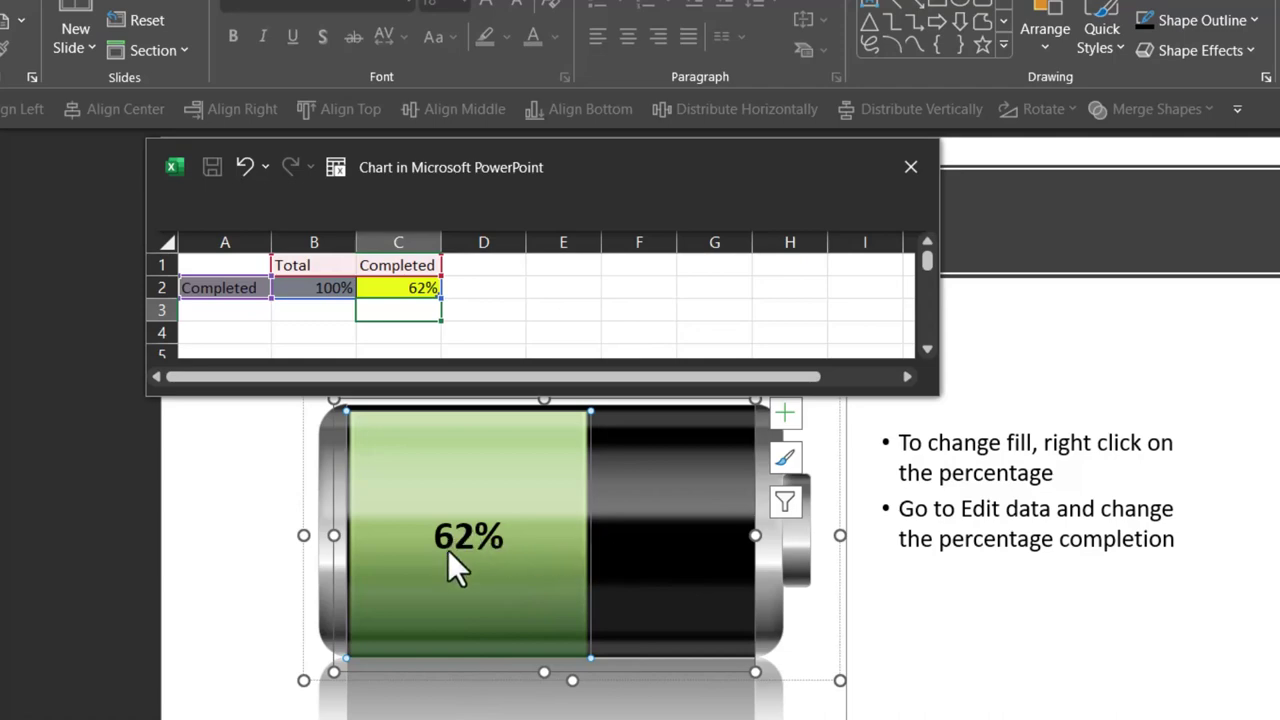
click(920, 176)
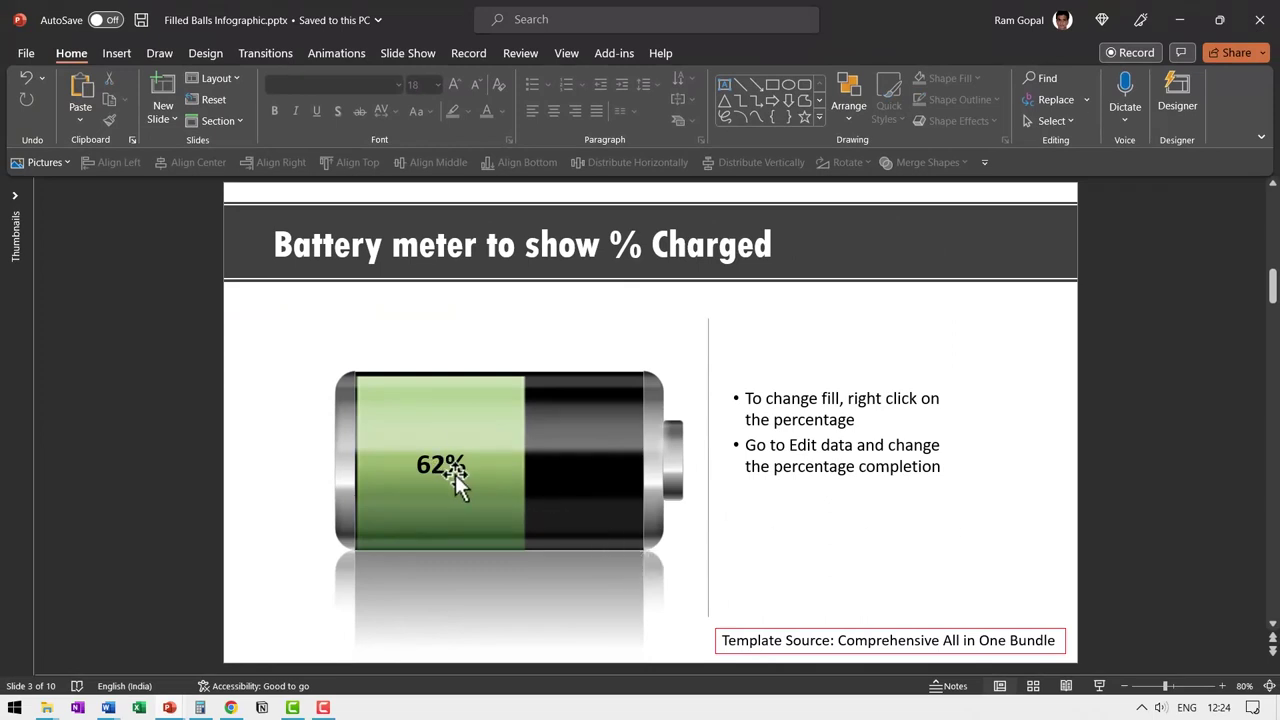
Step: Set the finished percentage in the sand clock chart's data on slide 5 to 40% and close the data sheet
scroll(455, 474, down, 4)
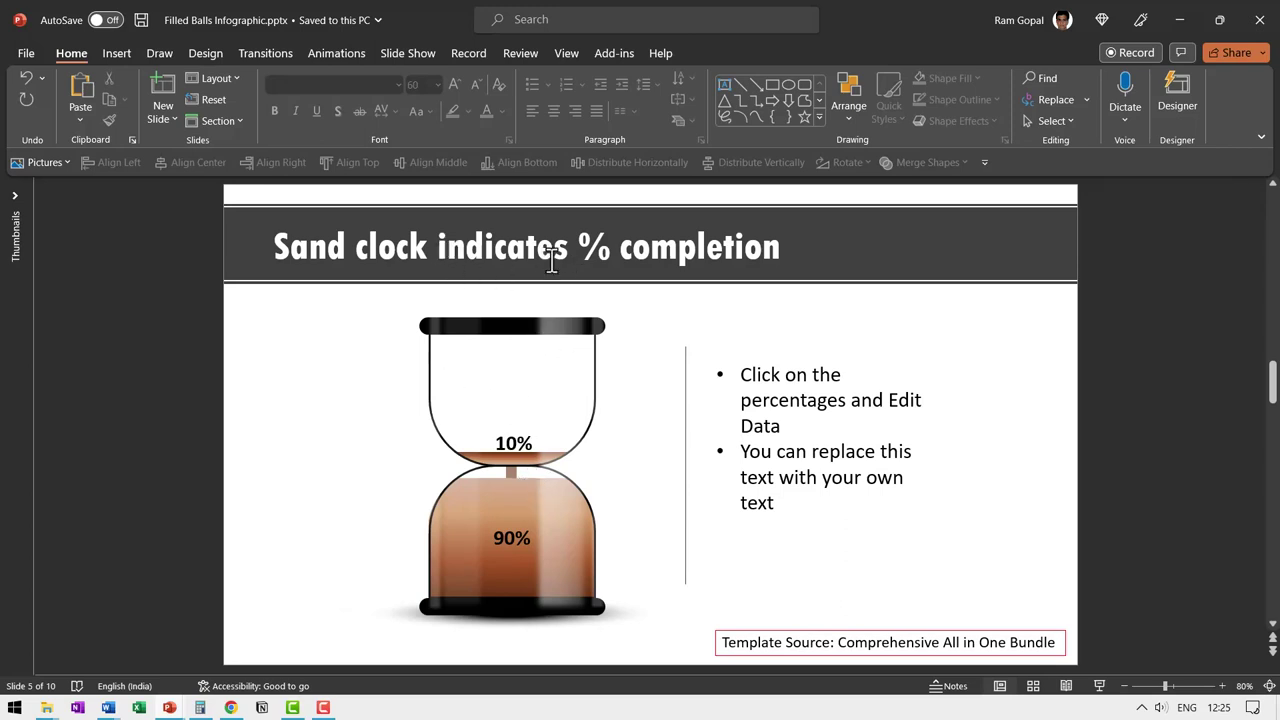
click(514, 532)
click(511, 540)
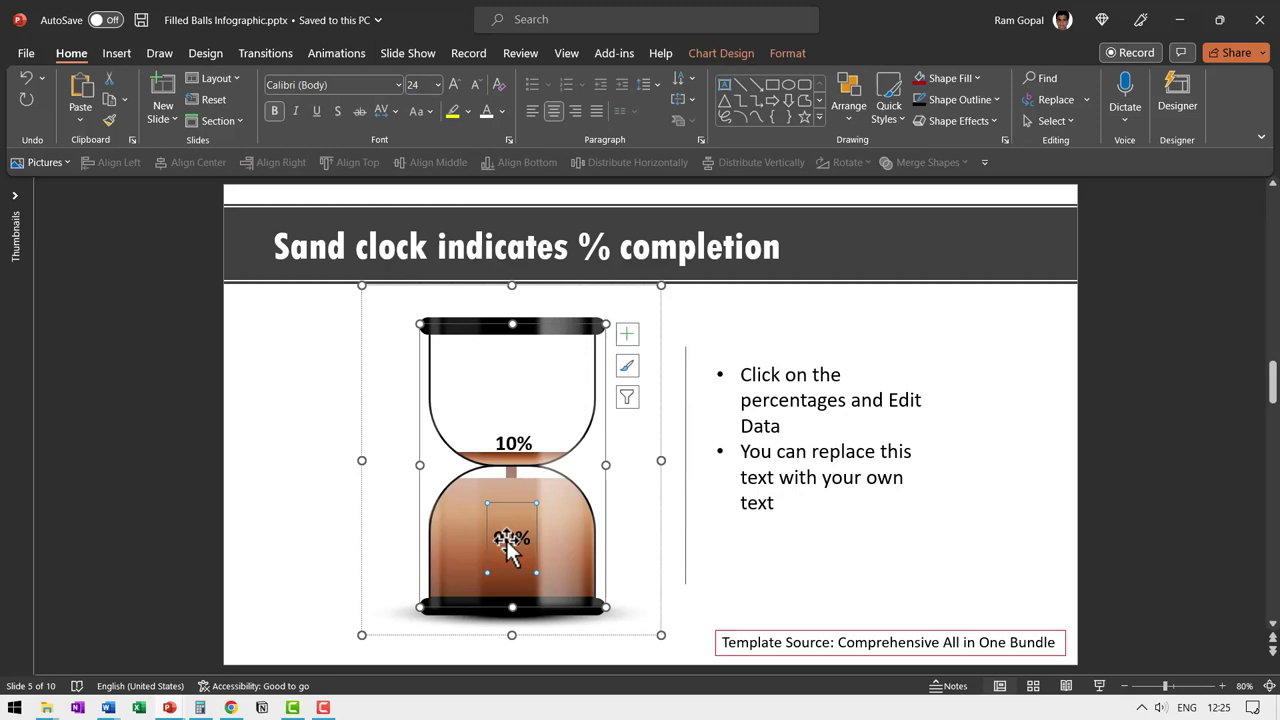
right_click(508, 540)
click(617, 403)
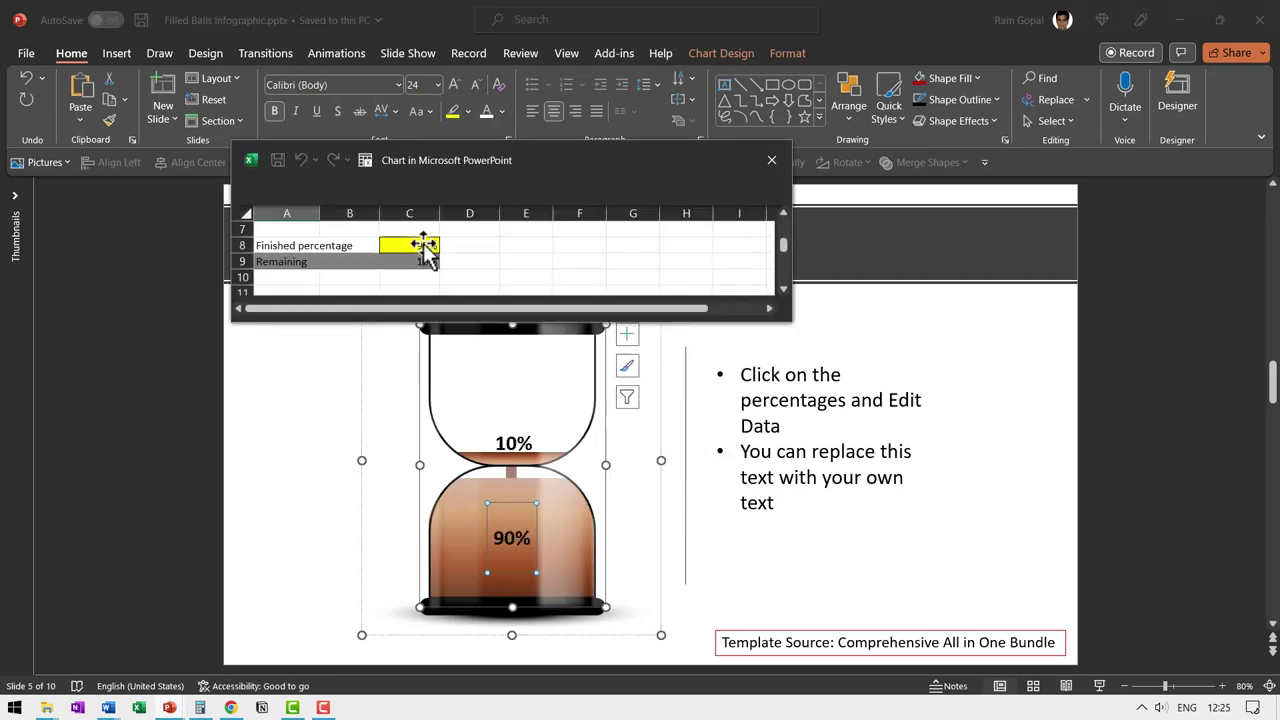
click(423, 245)
text(4)
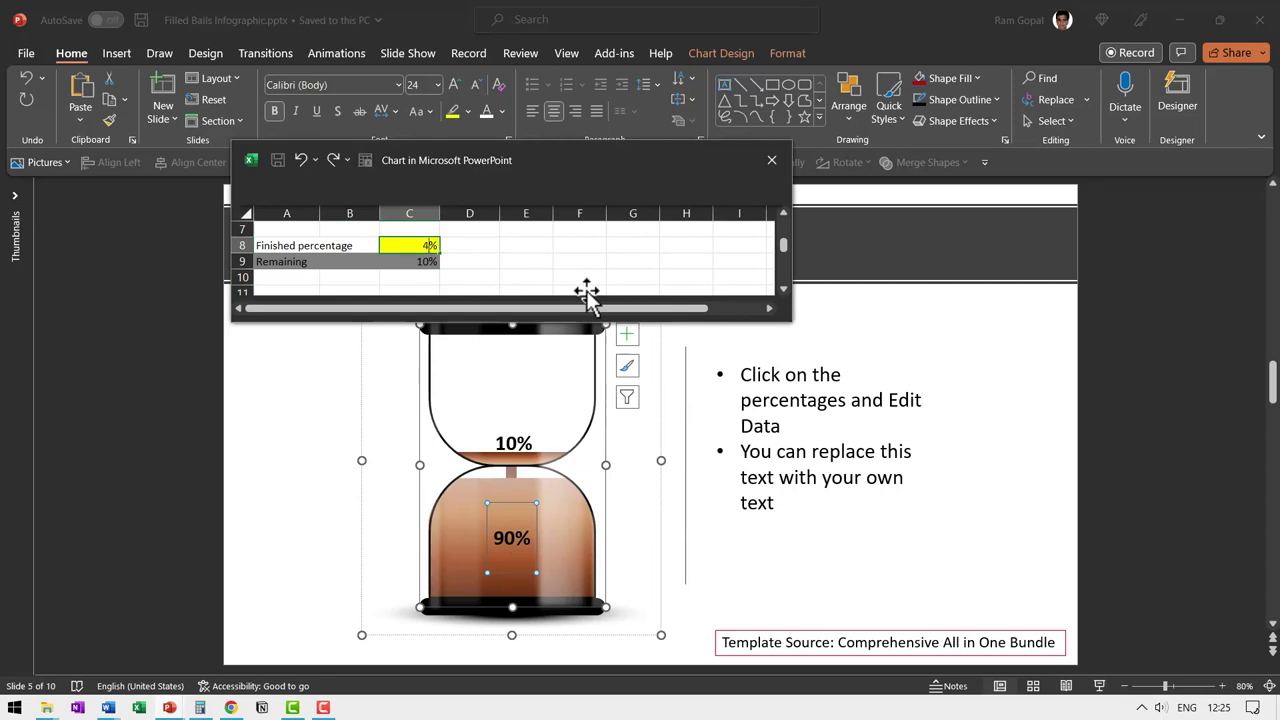
text(0)
key(Return)
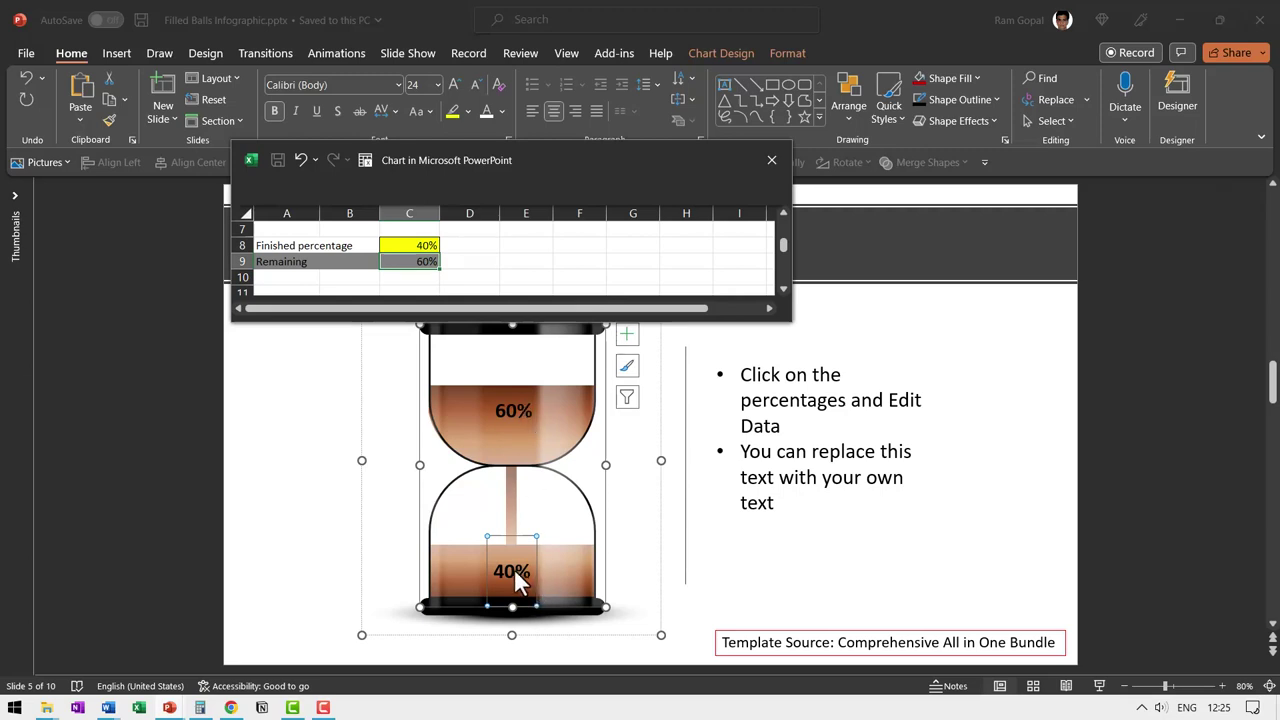
click(771, 160)
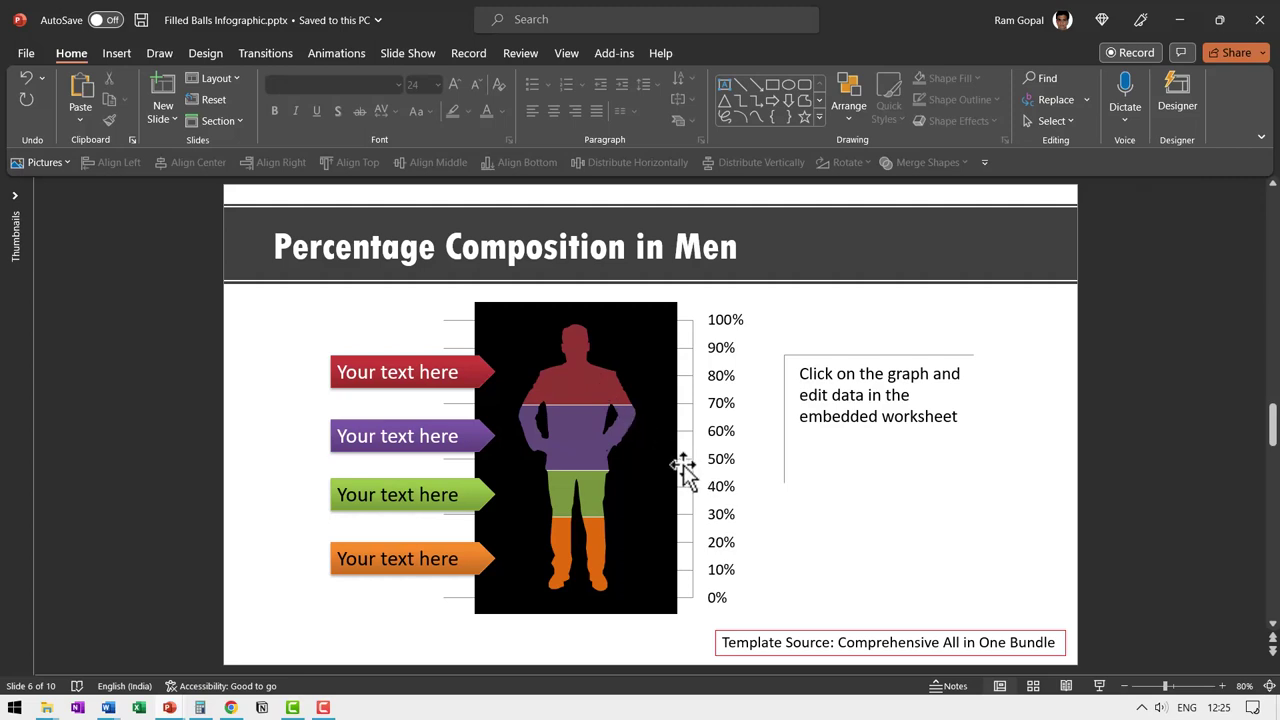
Step: Set Question 2's Agreed value in the men's poll chart data on slide 7 to 5 and close the data sheet
scroll(555, 503, down, 2)
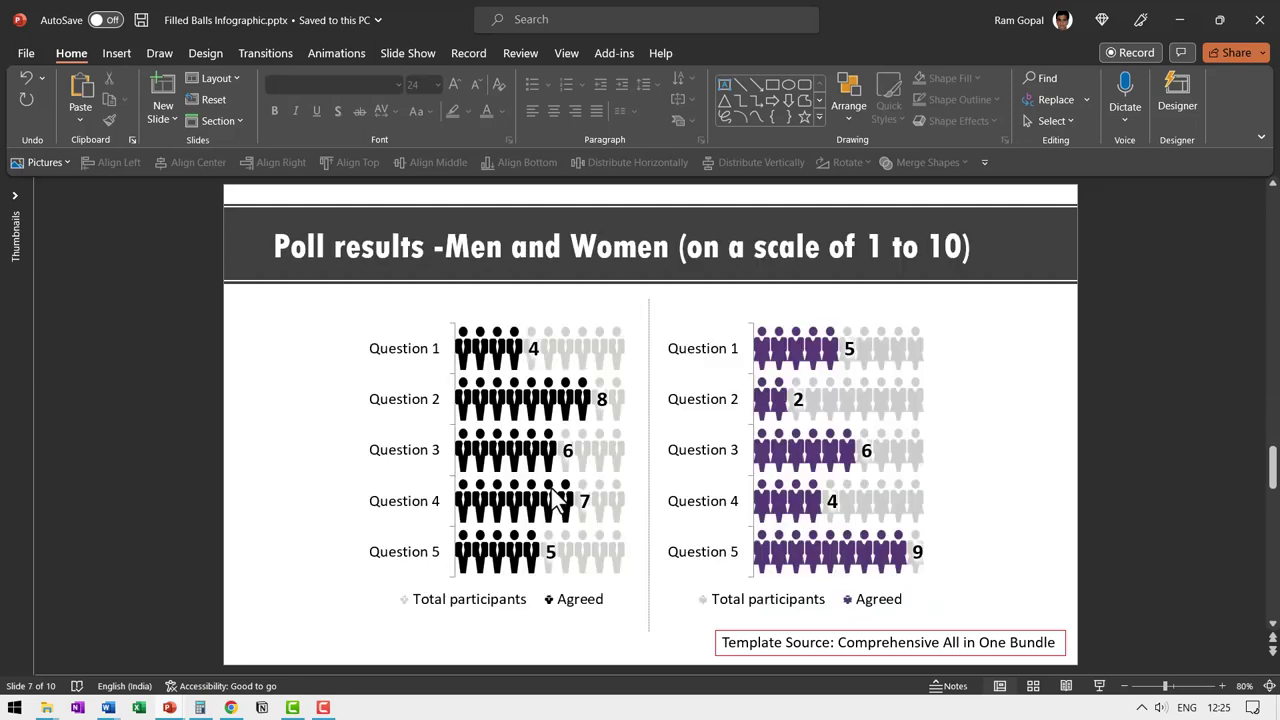
click(605, 400)
right_click(605, 400)
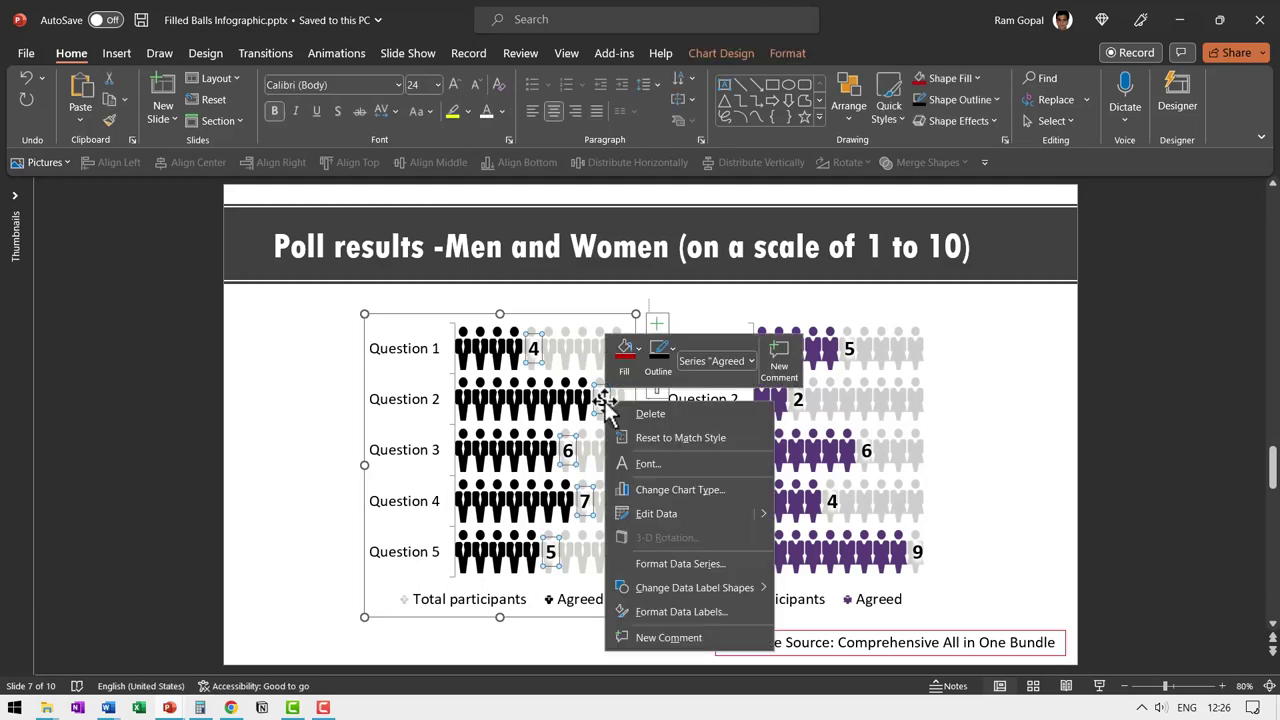
click(662, 512)
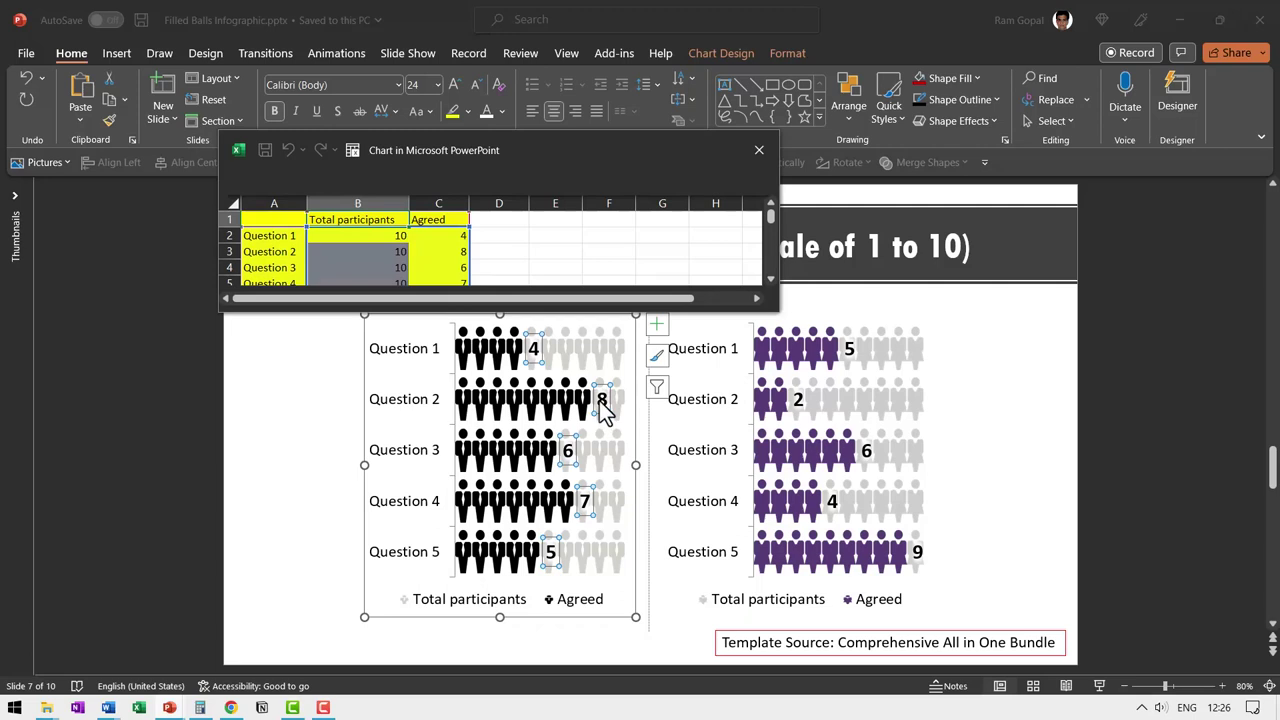
click(458, 252)
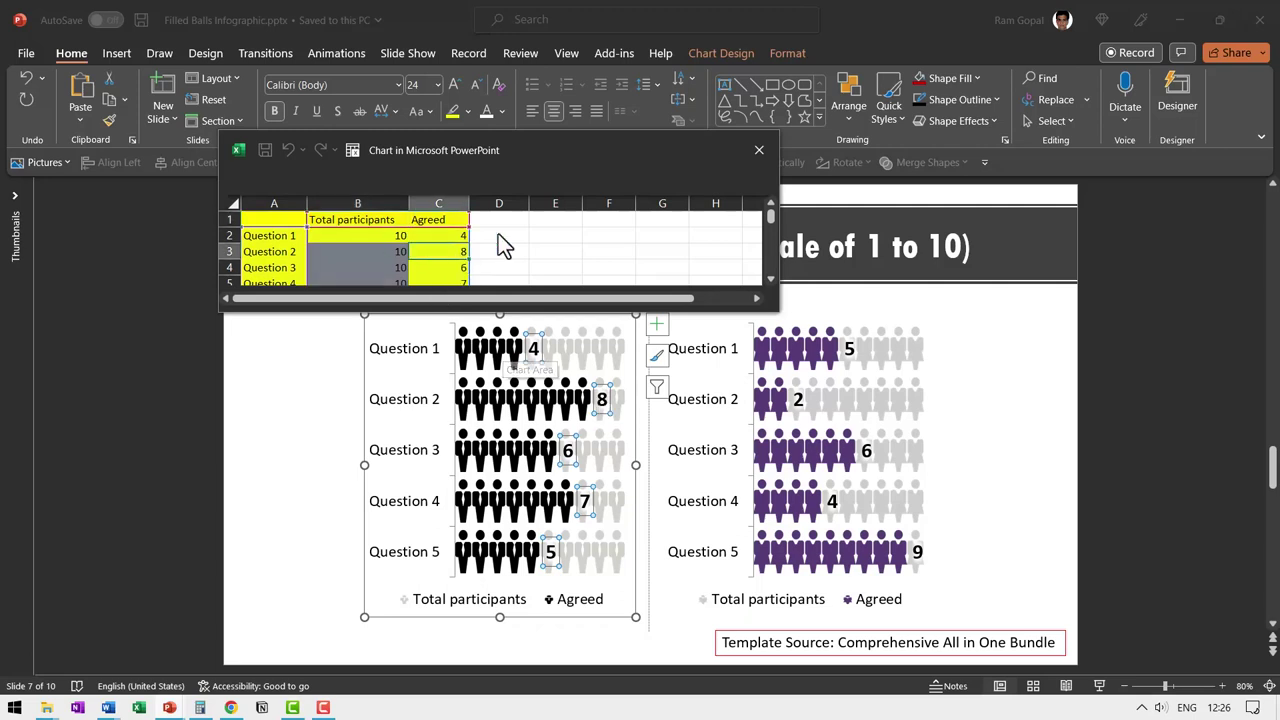
text(5)
key(Return)
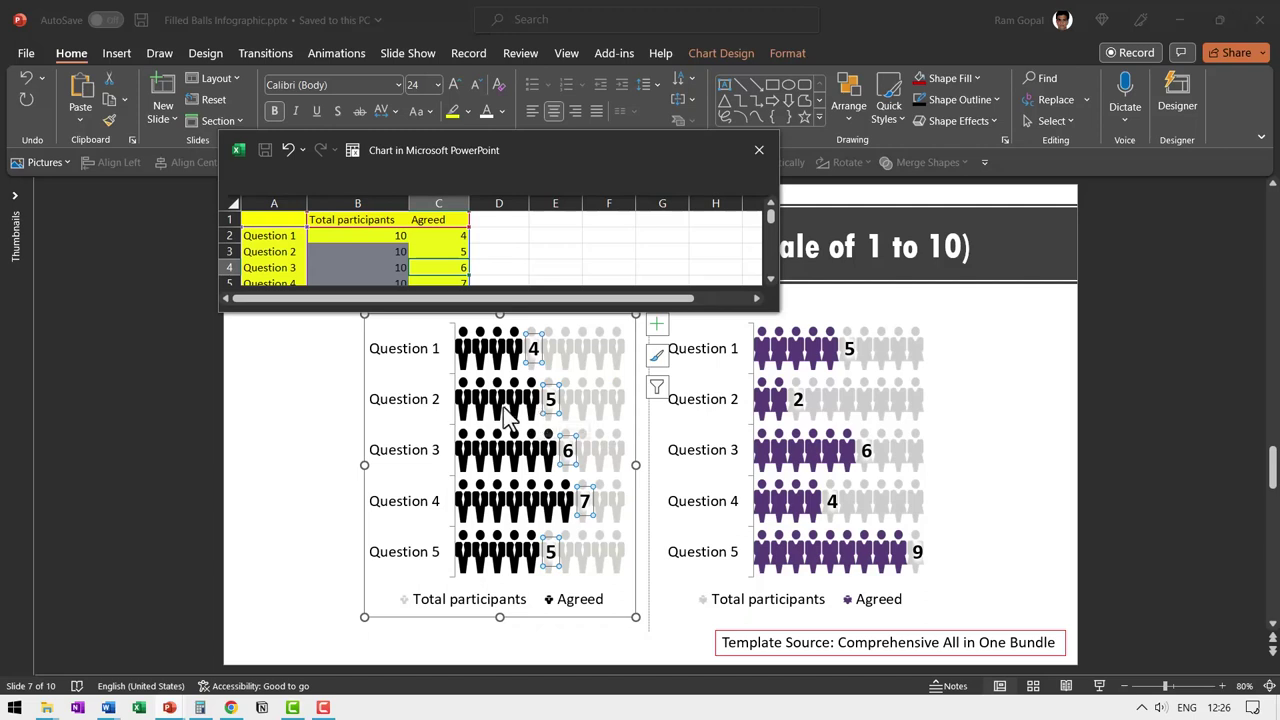
click(759, 150)
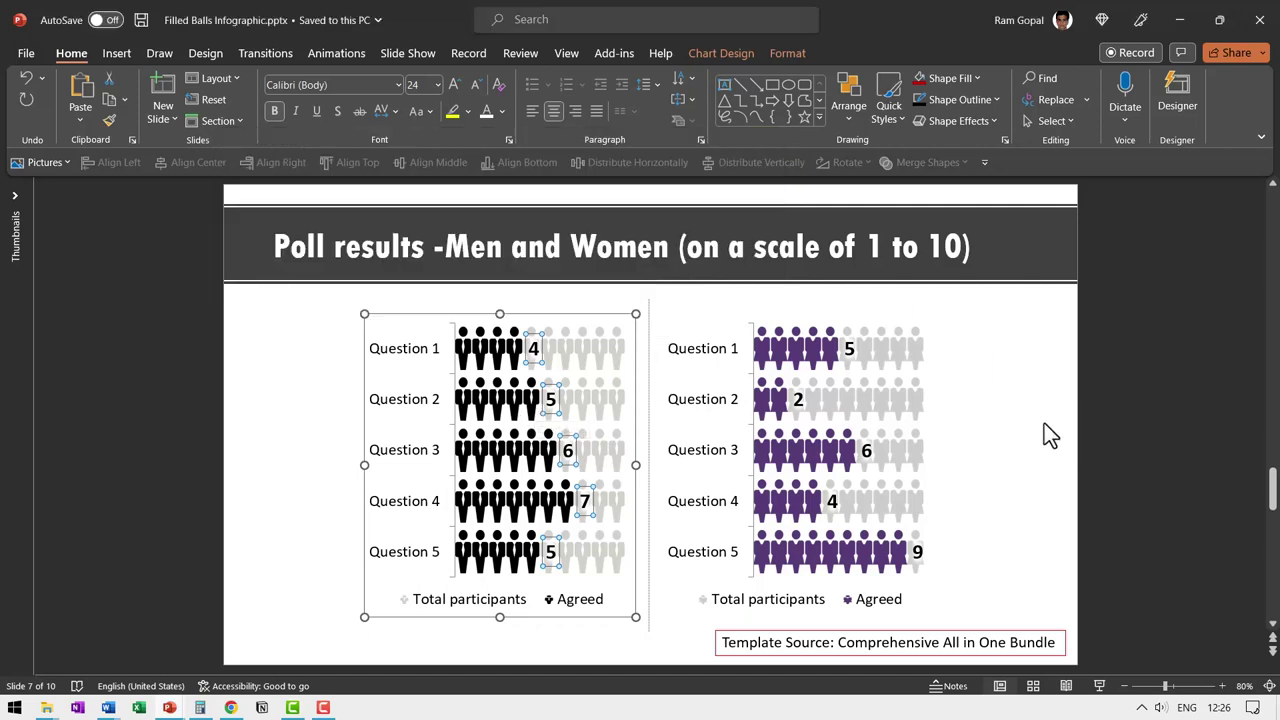
Step: Set the % Loaded value in the truck load chart's data on slide 8 to 74% and close the data sheet
scroll(1044, 423, down, 2)
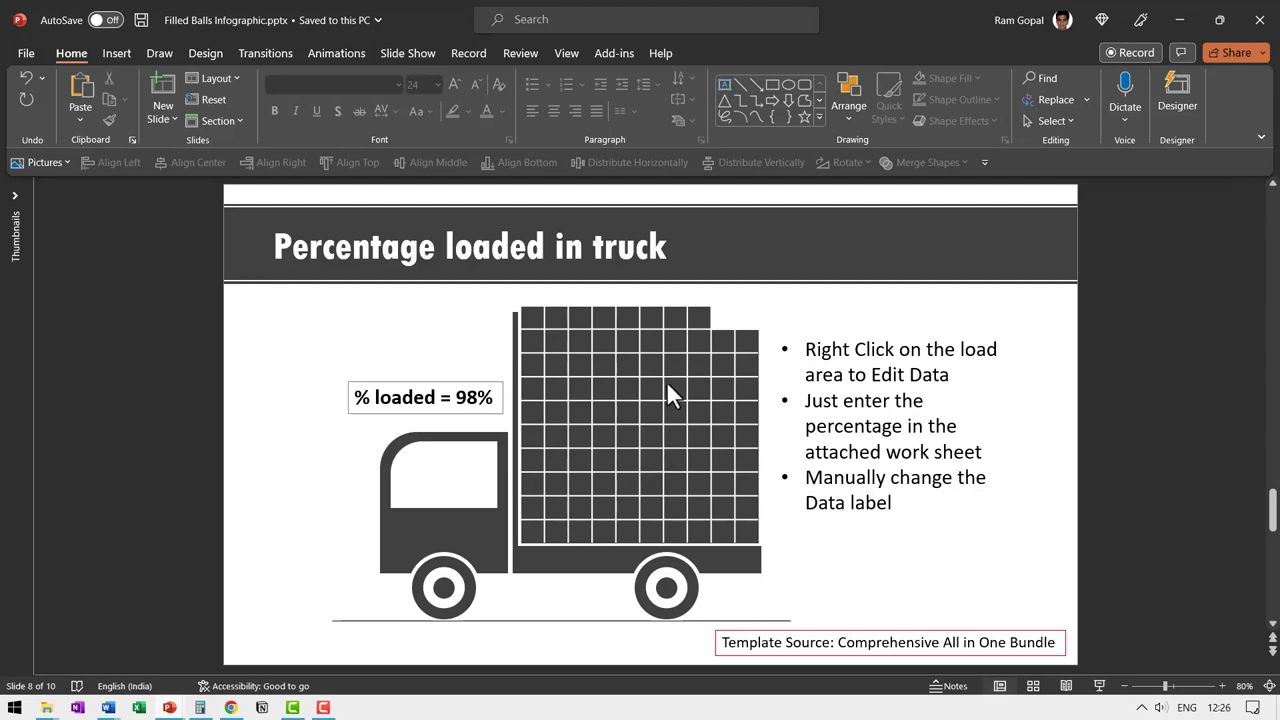
click(582, 436)
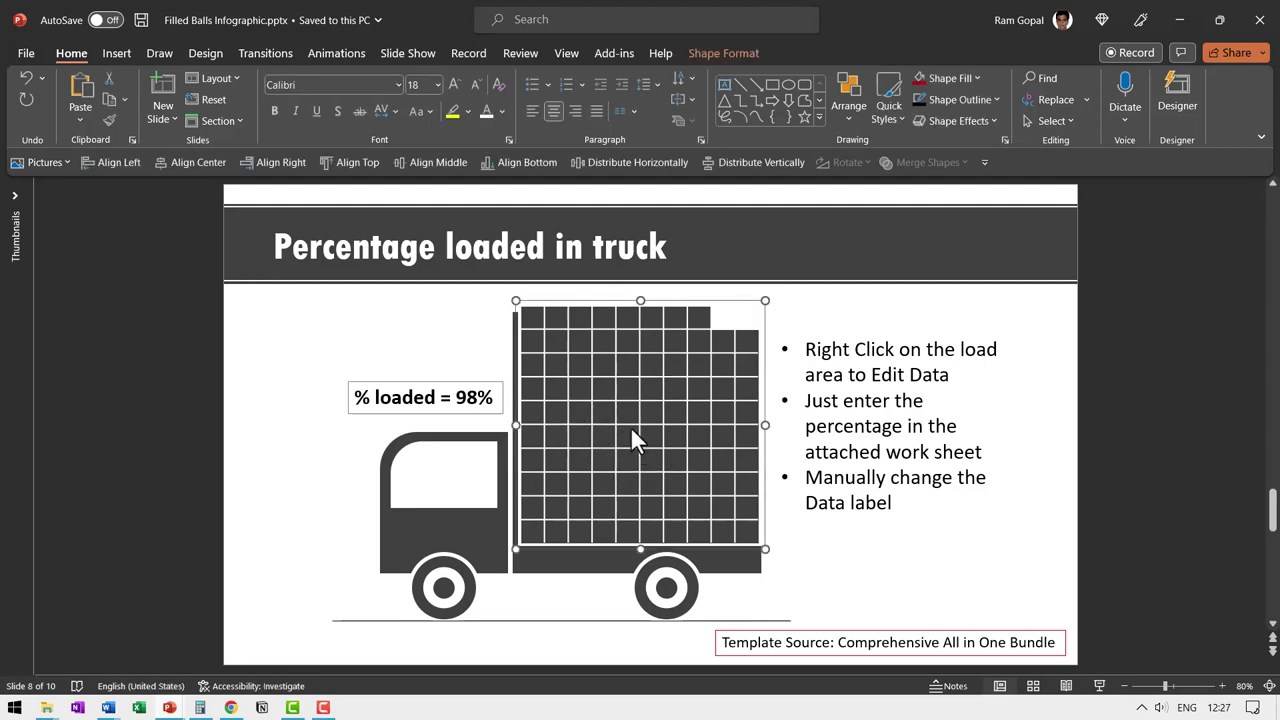
right_click(630, 426)
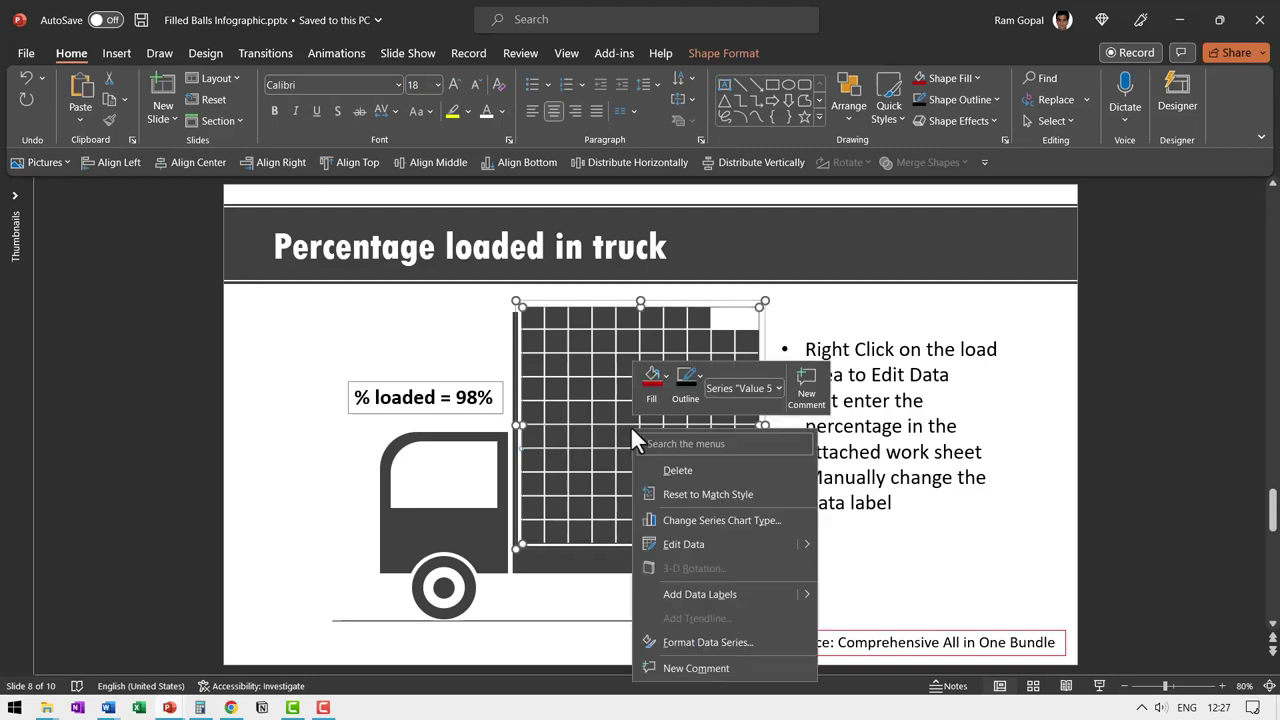
click(688, 544)
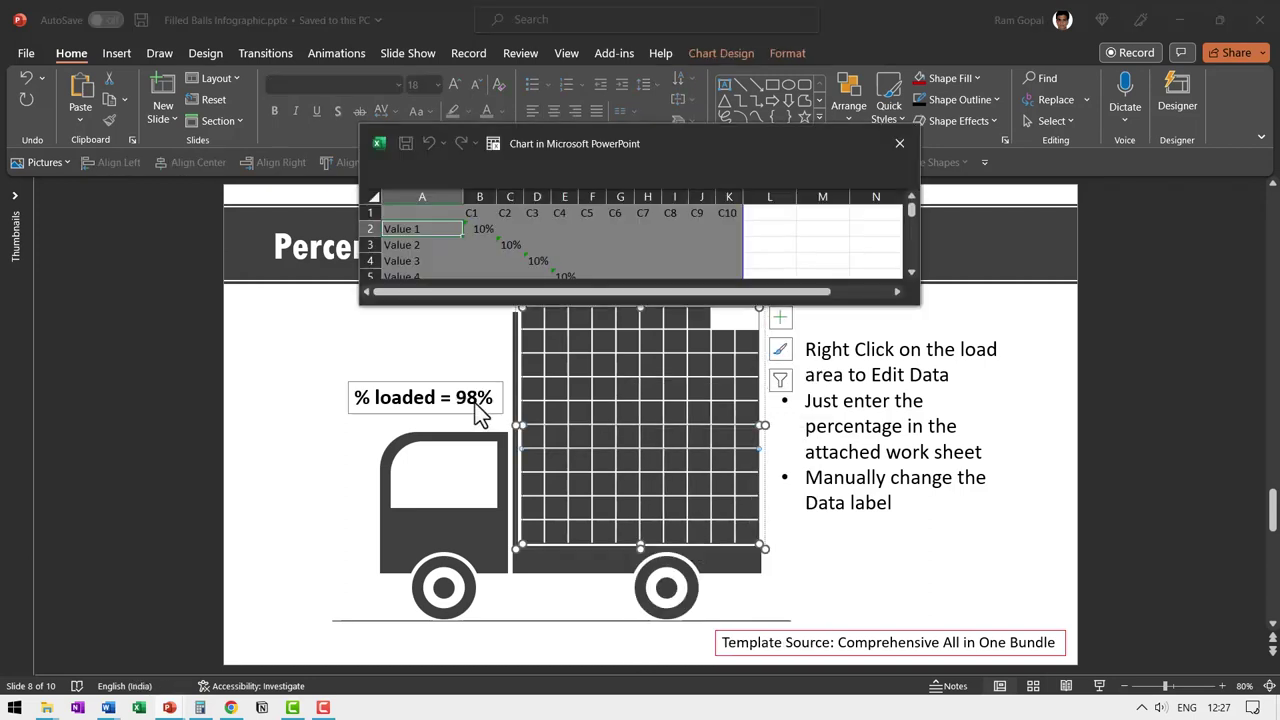
scroll(651, 229, down, 4)
click(480, 261)
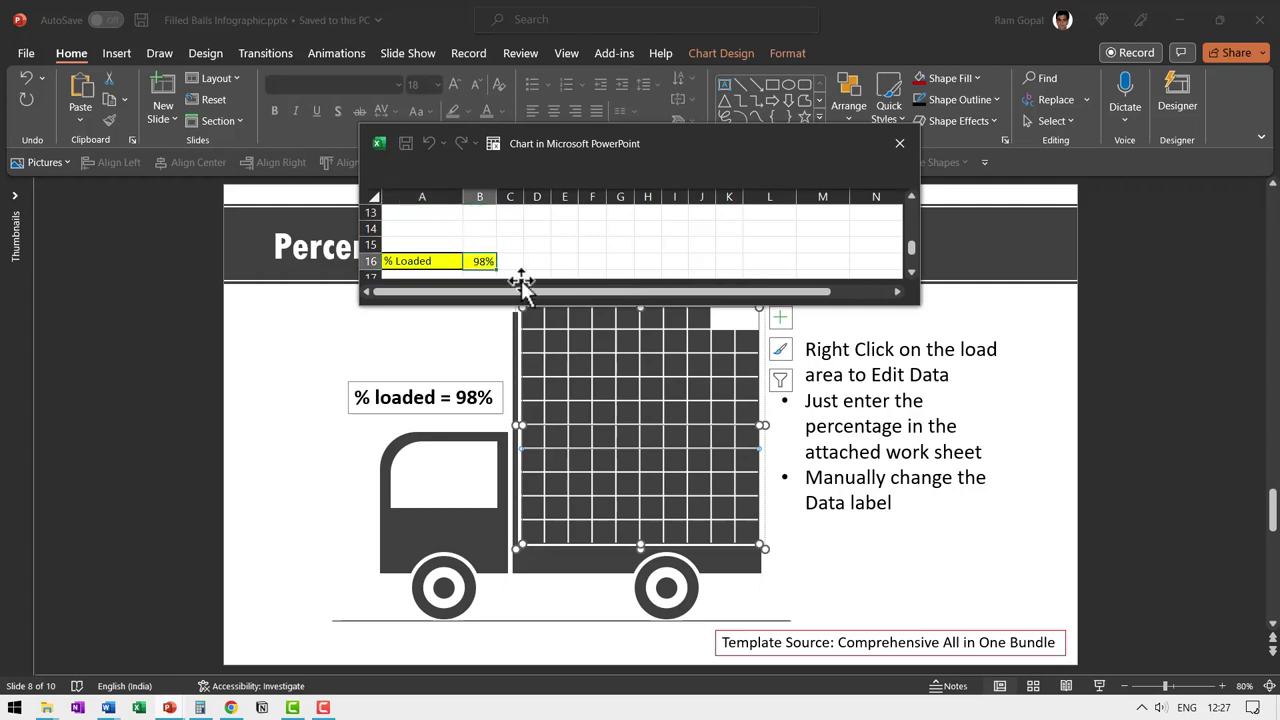
text(74)
key(Return)
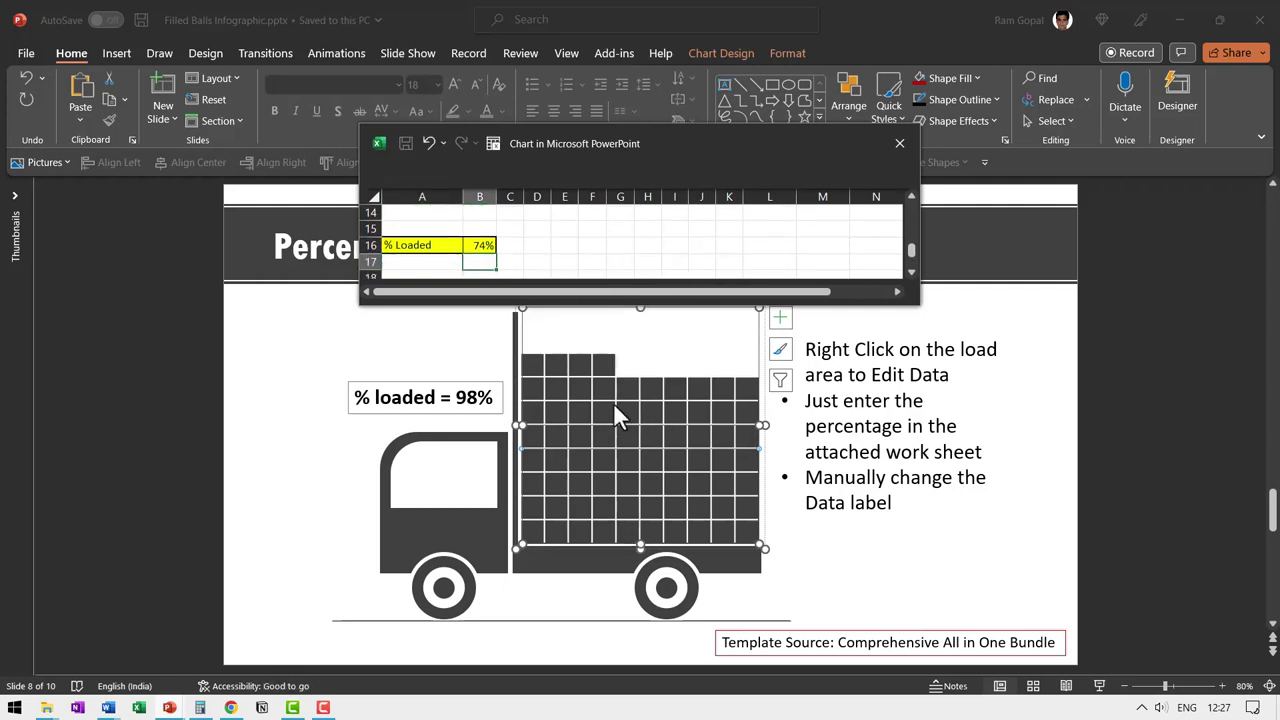
click(899, 143)
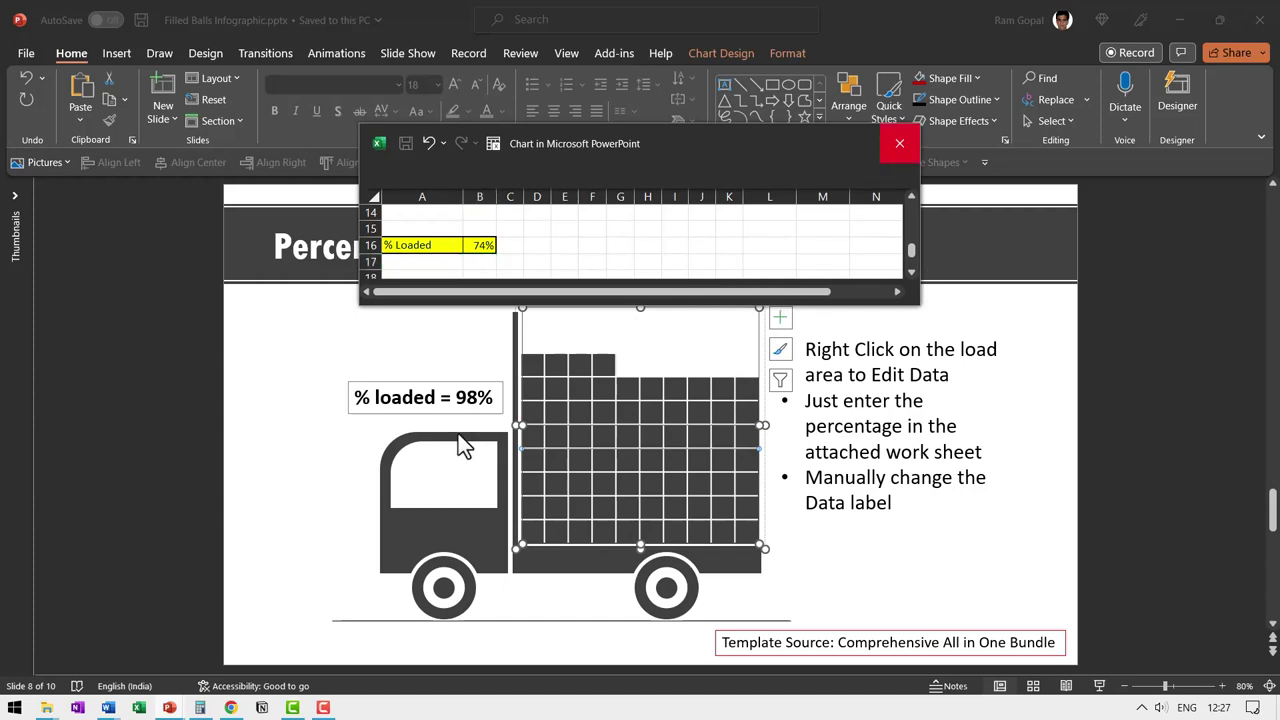
Step: Update the percentage in the label above the truck cab to read "% loaded = 74%" and deselect it
click(458, 398)
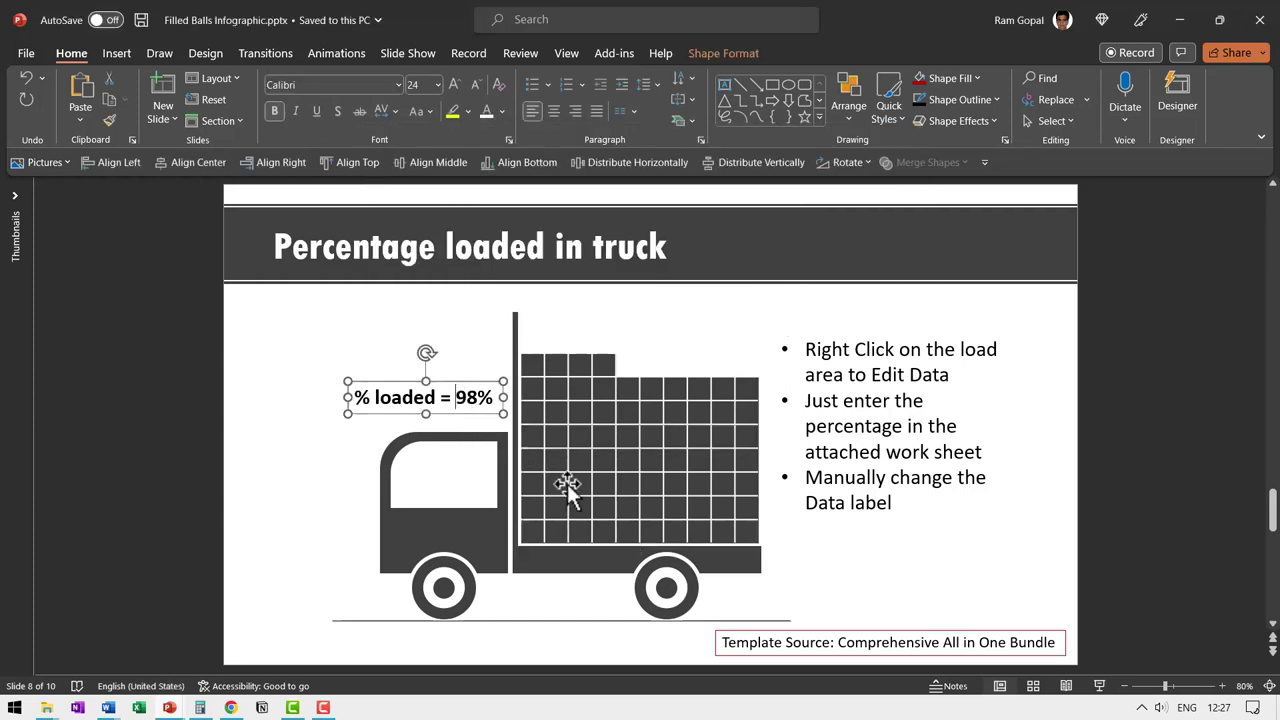
key(Delete)
key(Delete)
text(74)
key(Escape)
key(Escape)
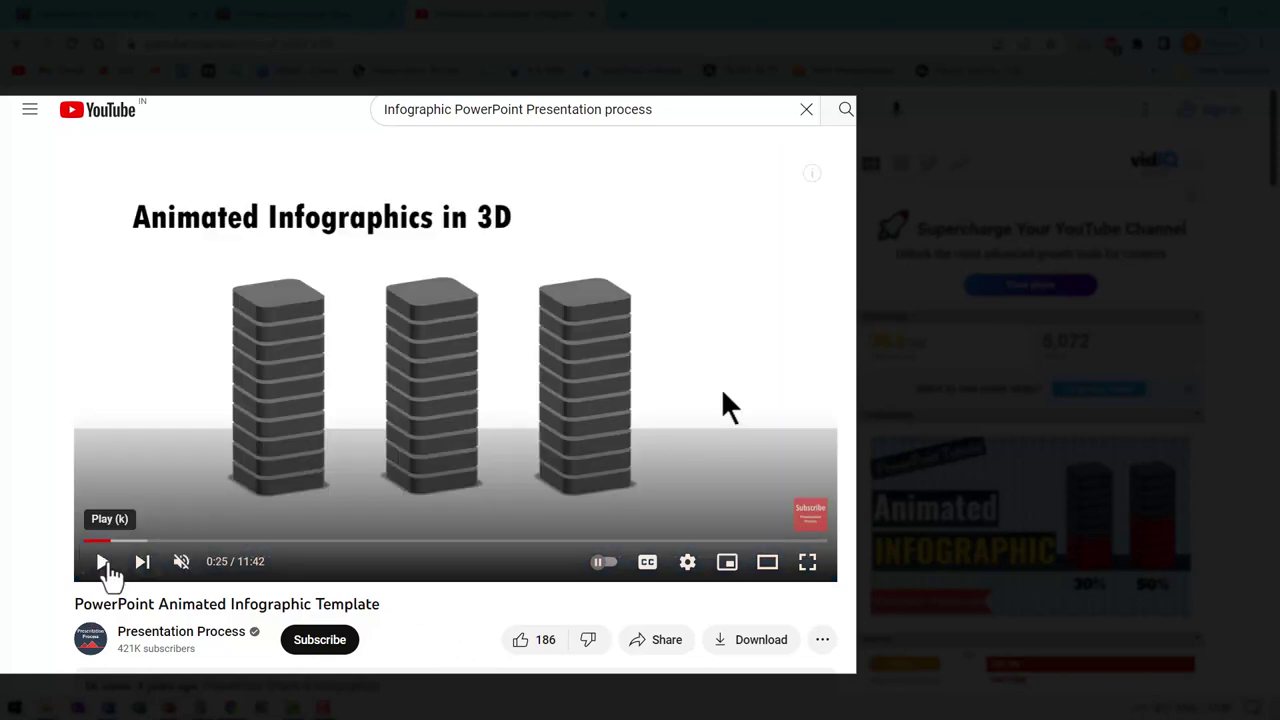
Step: Play the PowerPoint Animated Infographic Template video on YouTube in the browser
click(104, 563)
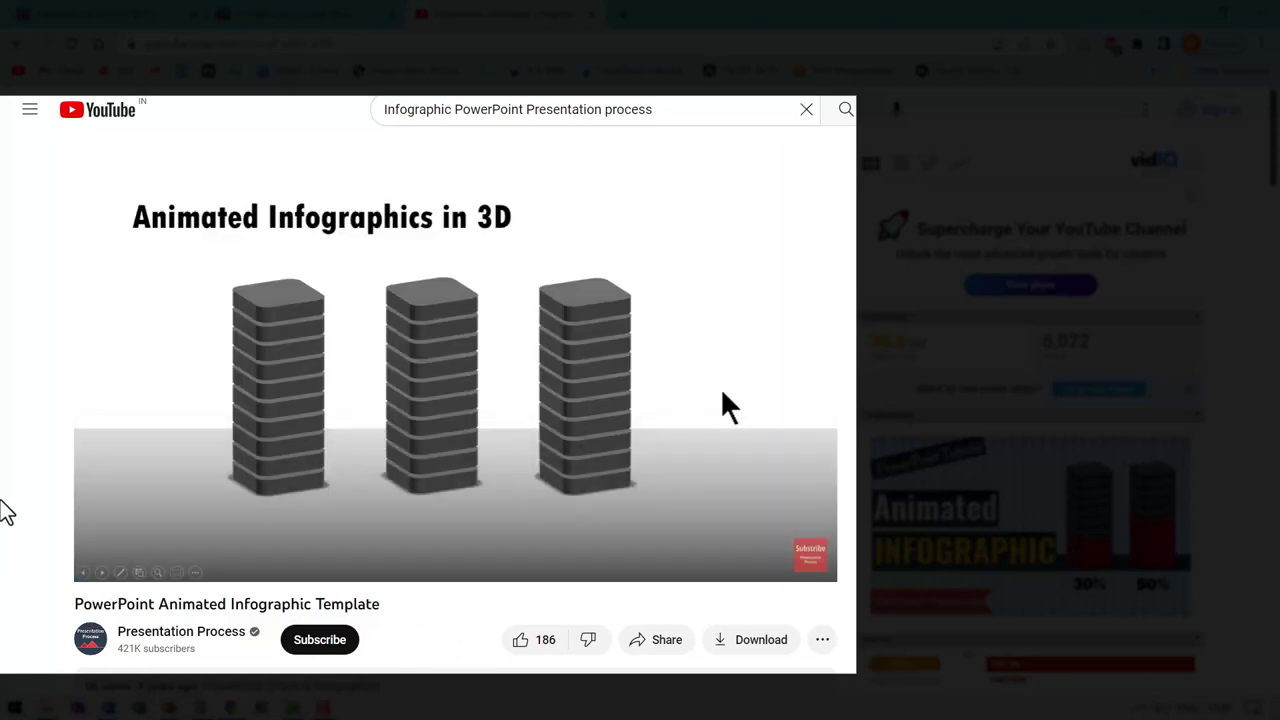